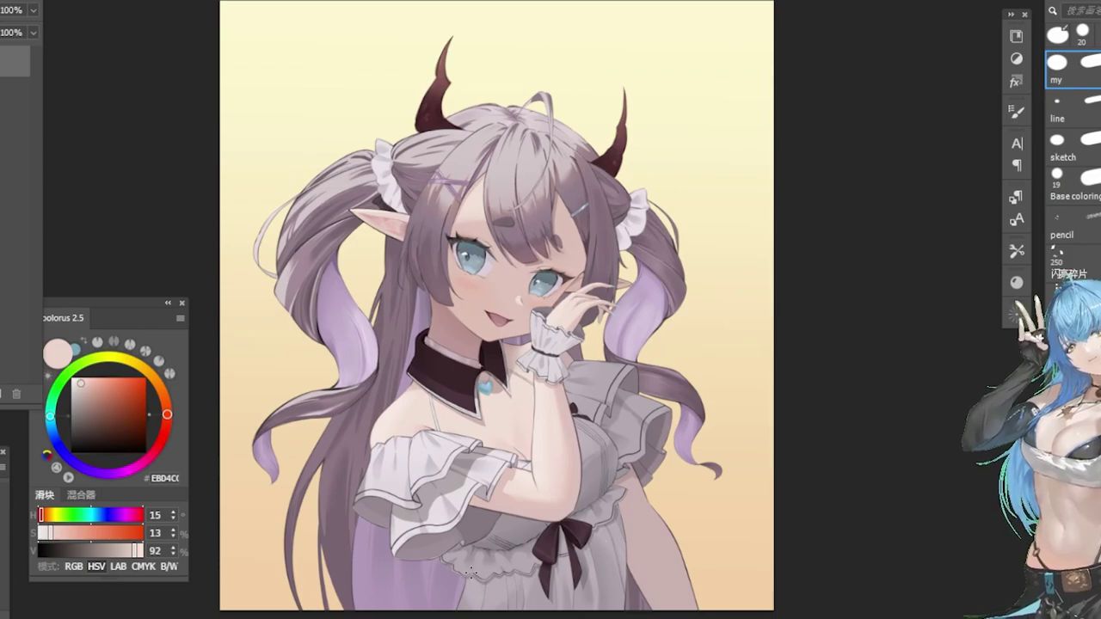
# Repaint the near sleeve's upper ruffle edge at the bare shoulder with sampled dress, skin and hair colours so it wraps around the arm.
pyautogui.keyDown('alt'); pyautogui.click(470, 571); pyautogui.keyUp('alt')
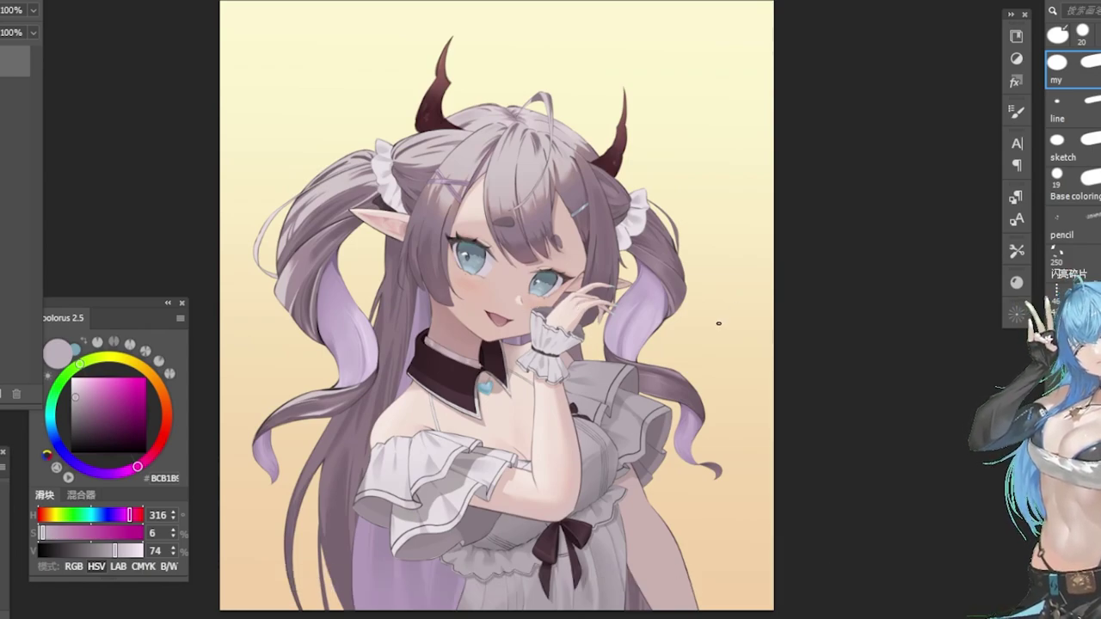
pyautogui.keyDown('alt'); pyautogui.click(434, 430); pyautogui.keyUp('alt')
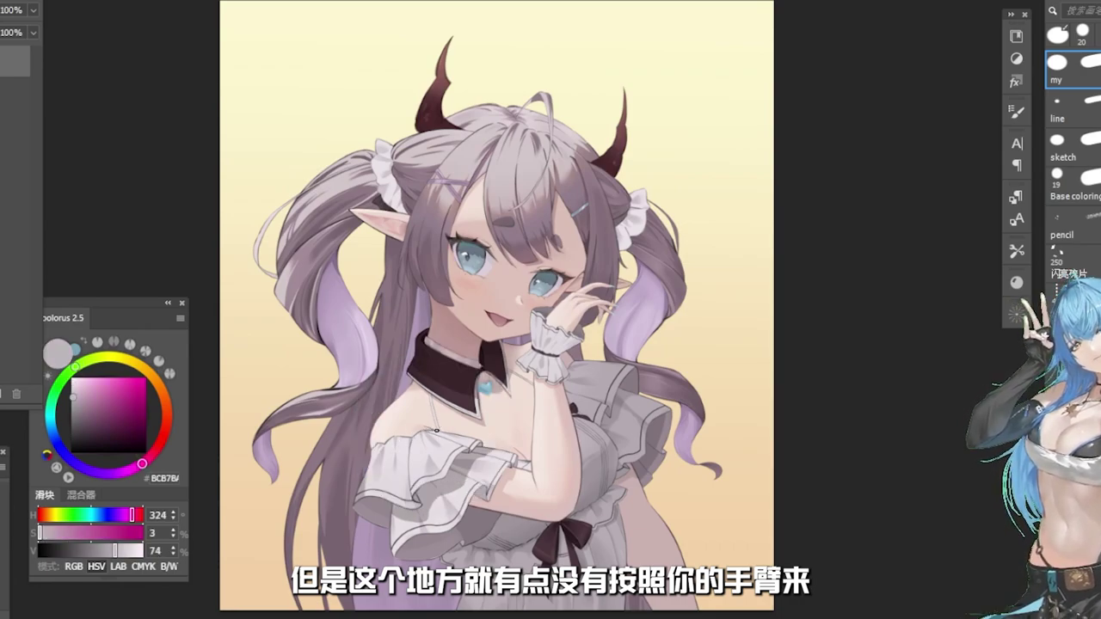
pyautogui.keyDown('alt'); pyautogui.click(406, 434); pyautogui.keyUp('alt')
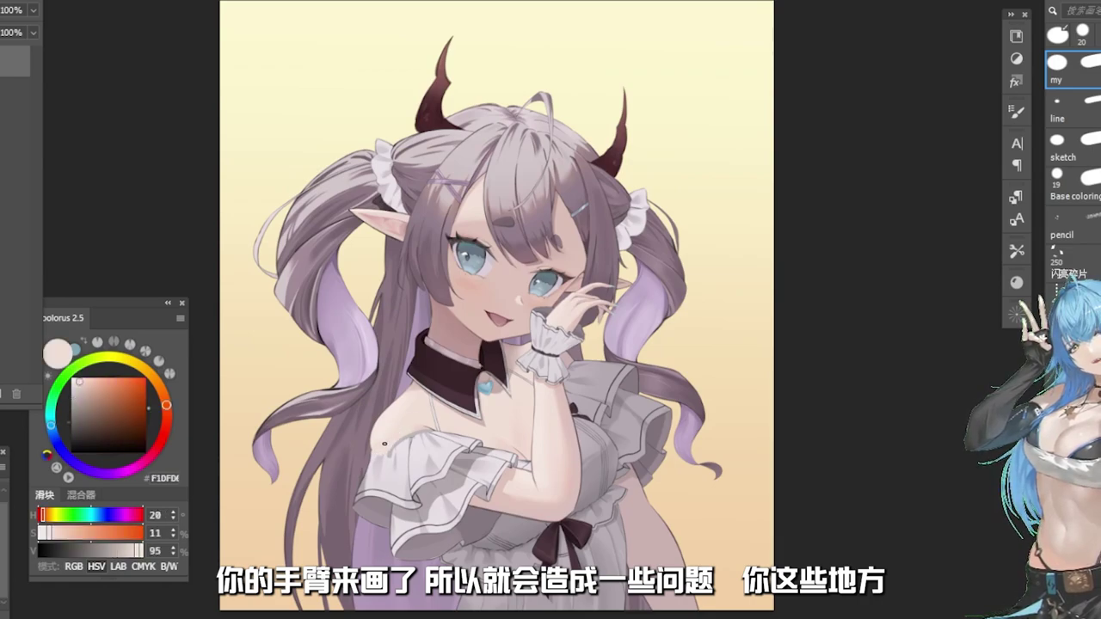
pyautogui.keyDown('alt'); pyautogui.click(375, 452); pyautogui.keyUp('alt')
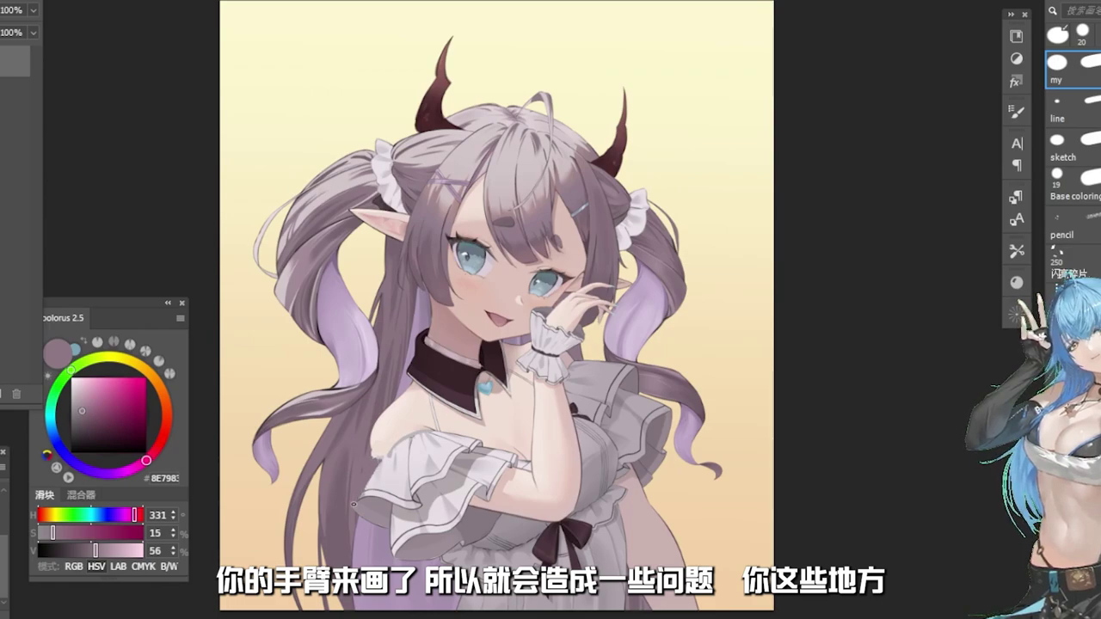
pyautogui.keyDown('alt'); pyautogui.click(418, 427); pyautogui.keyUp('alt')
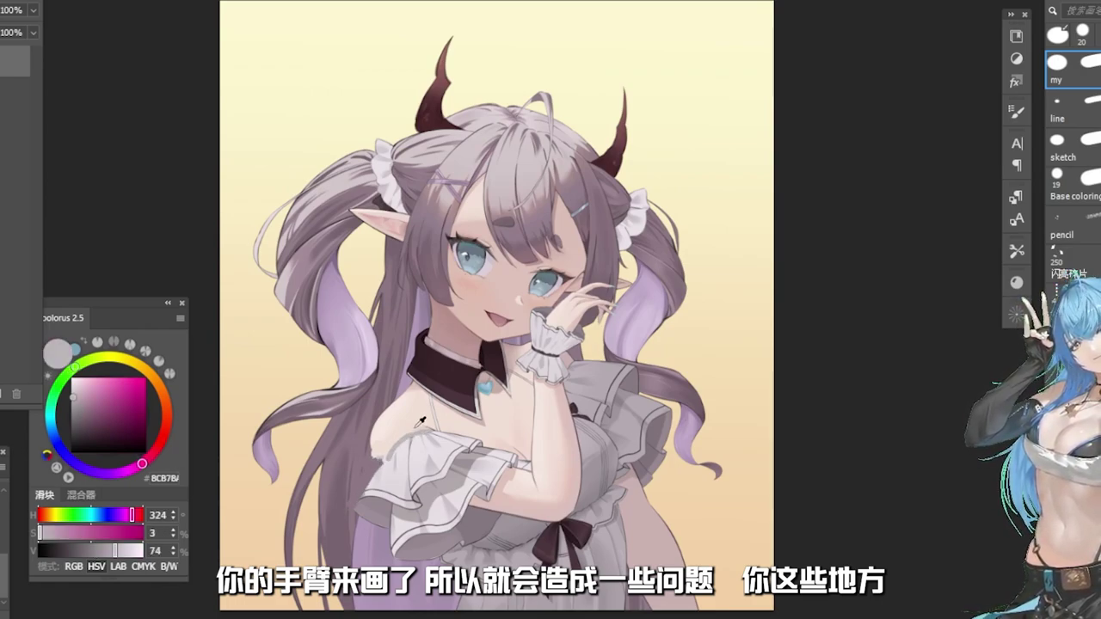
pyautogui.keyDown('alt'); pyautogui.click(420, 423); pyautogui.keyUp('alt')
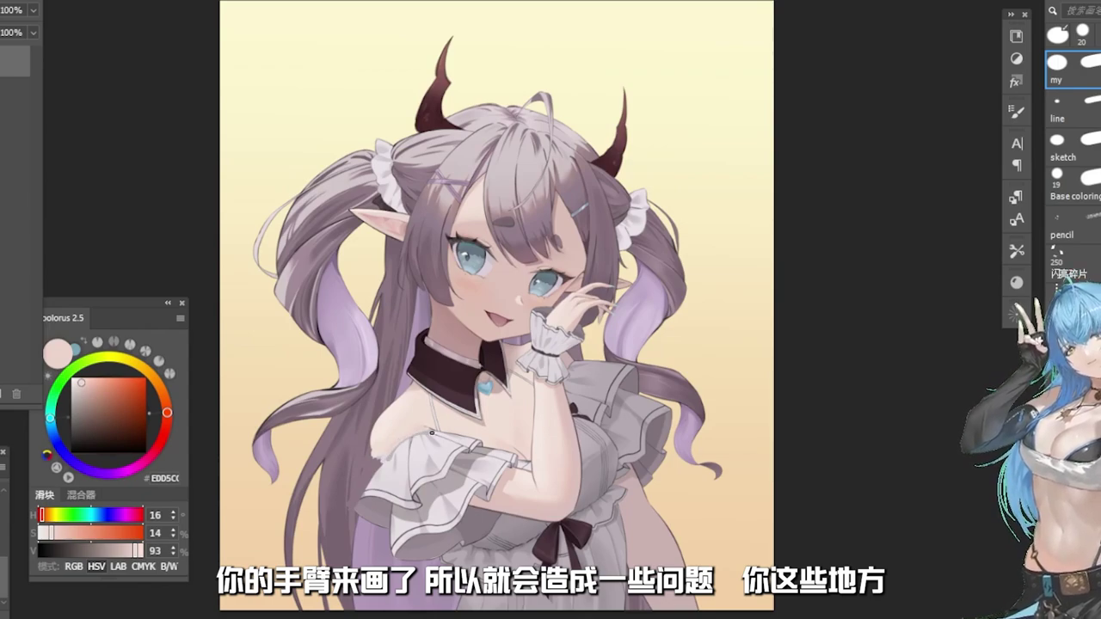
pyautogui.keyDown('alt'); pyautogui.click(437, 426); pyautogui.keyUp('alt')
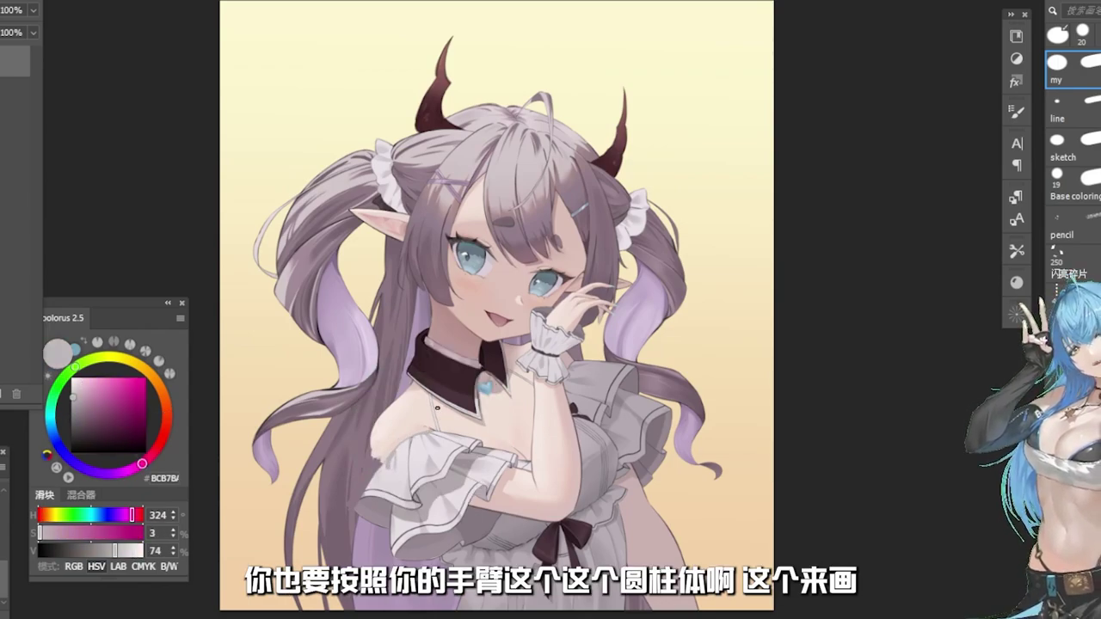
pyautogui.keyDown('alt'); pyautogui.click(379, 430); pyautogui.keyUp('alt')
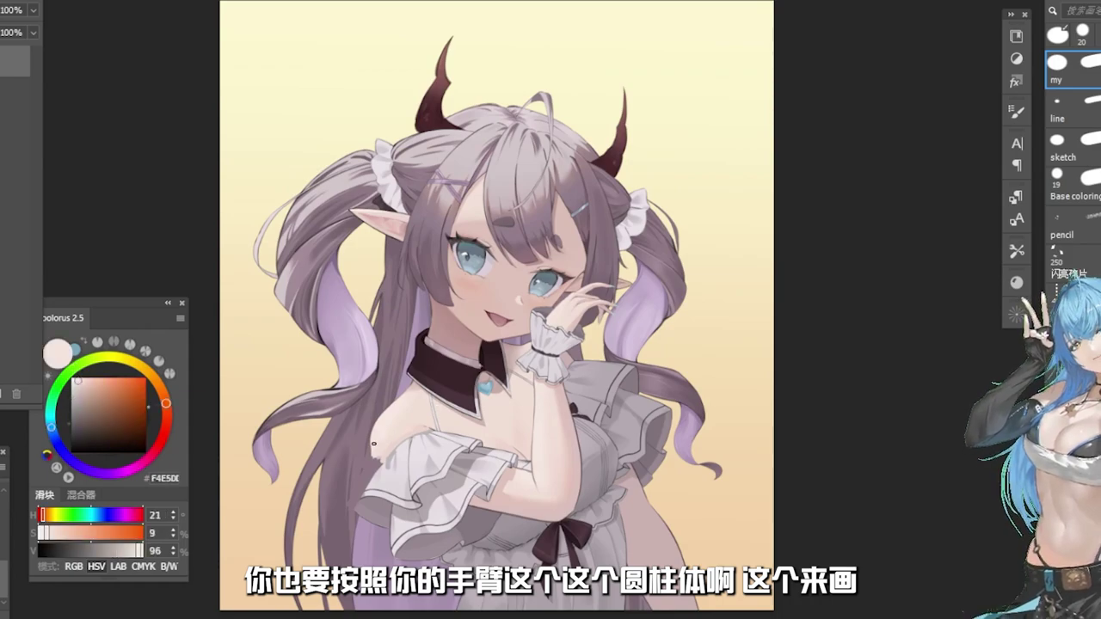
# Paint soft shading along the top of the near shoulder beside the collar using sampled light and shaded skin tones.
pyautogui.keyDown('alt'); pyautogui.click(442, 330); pyautogui.keyUp('alt')
pyautogui.keyDown('alt'); pyautogui.click(418, 380); pyautogui.keyUp('alt')
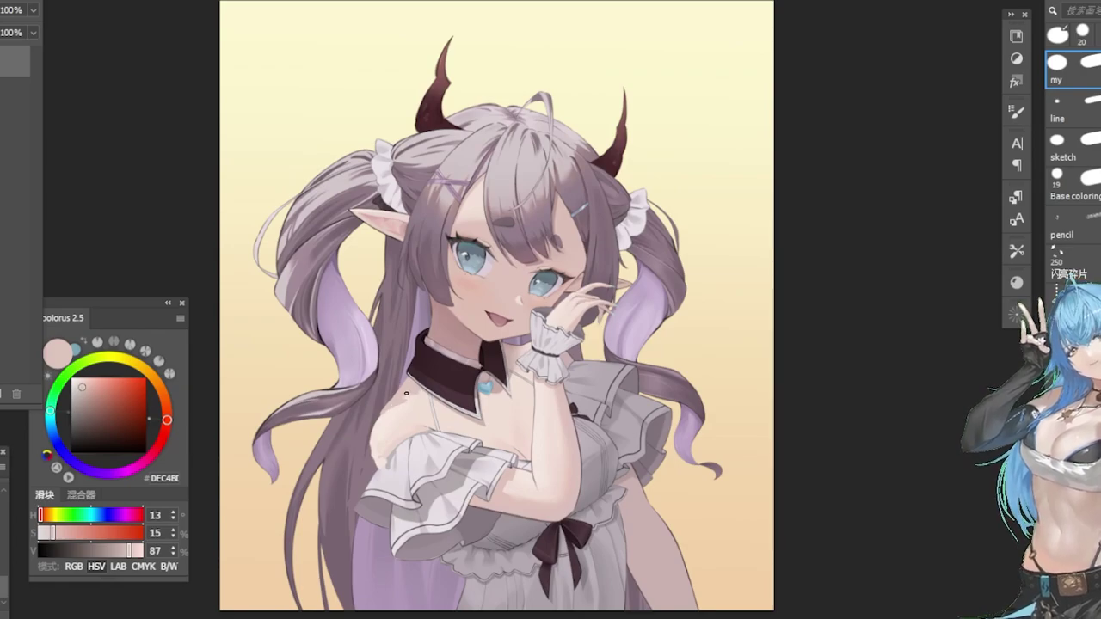
pyautogui.keyDown('alt'); pyautogui.click(392, 413); pyautogui.keyUp('alt')
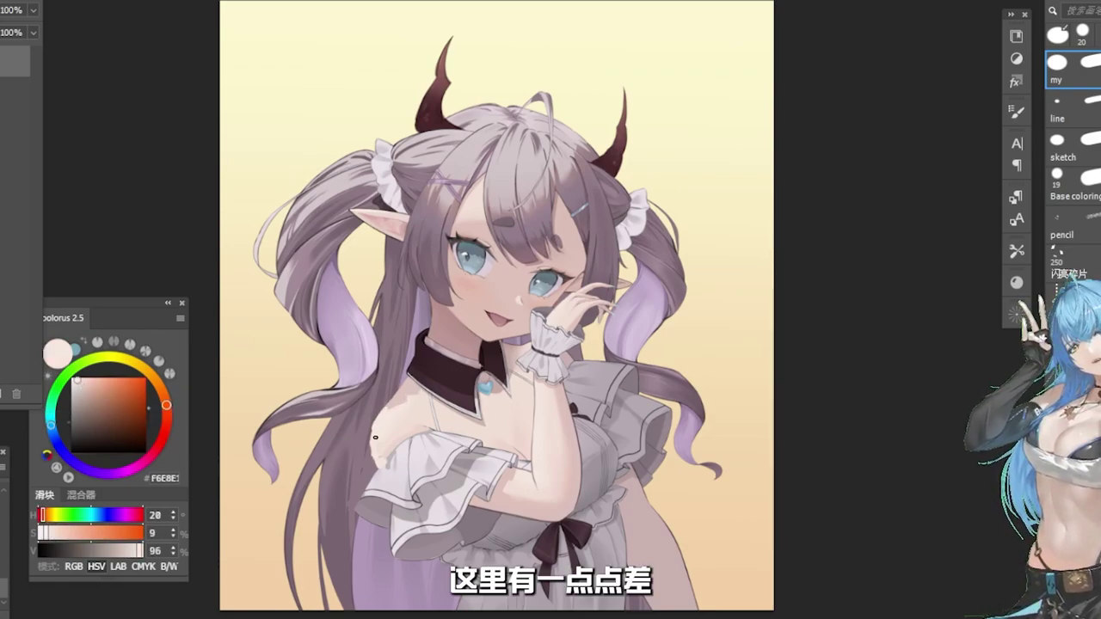
pyautogui.keyDown('alt'); pyautogui.click(414, 392); pyautogui.keyUp('alt')
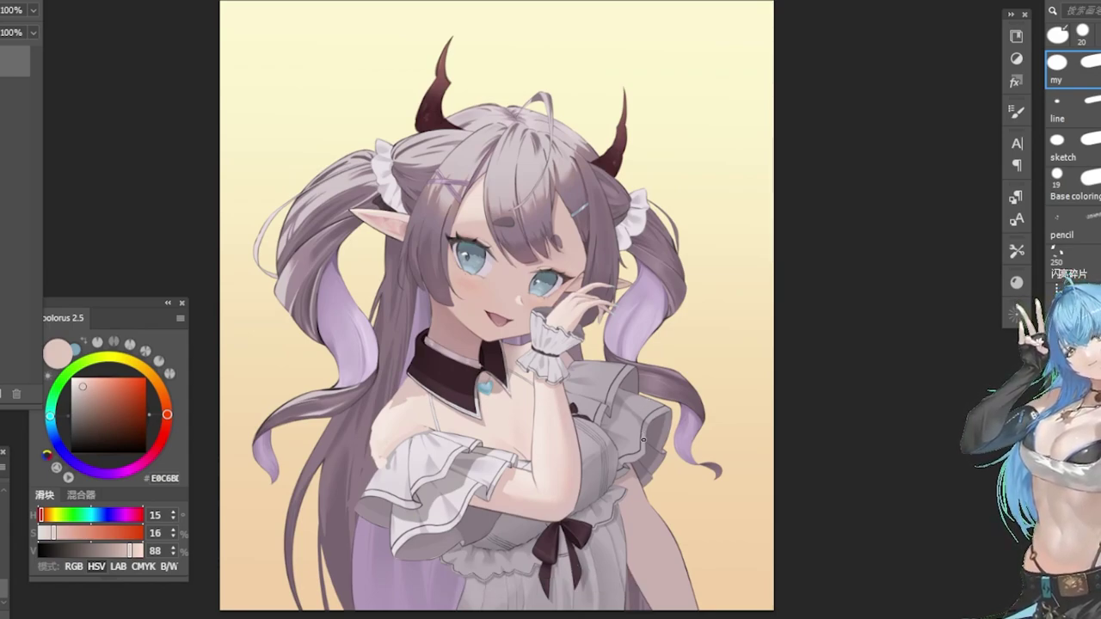
pyautogui.keyDown('alt'); pyautogui.click(578, 355); pyautogui.keyUp('alt')
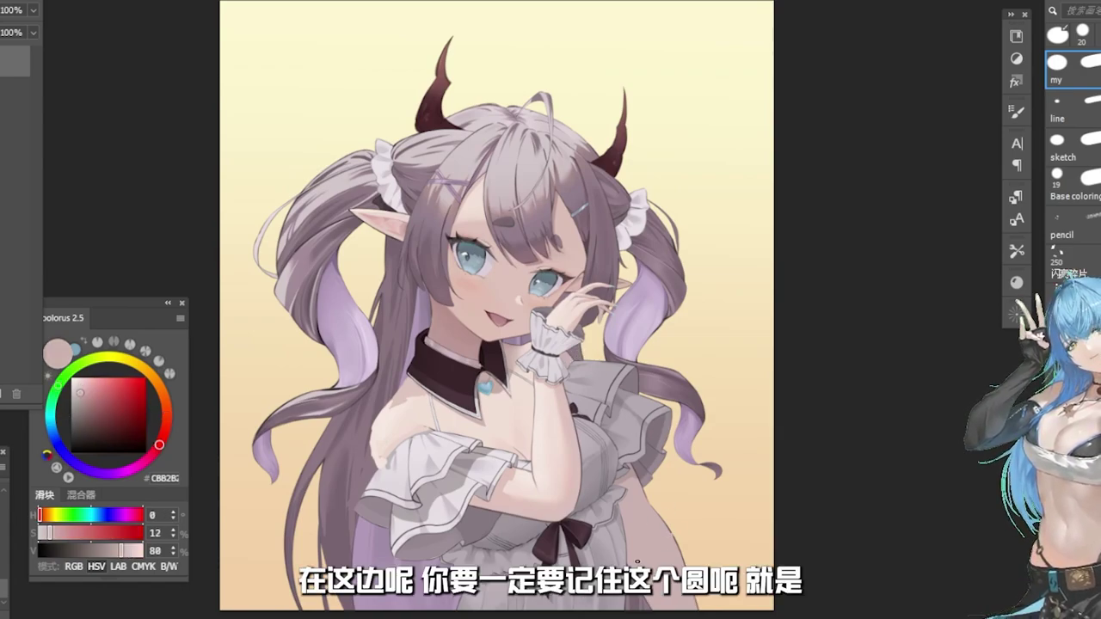
pyautogui.keyDown('alt'); pyautogui.click(602, 474); pyautogui.keyUp('alt')
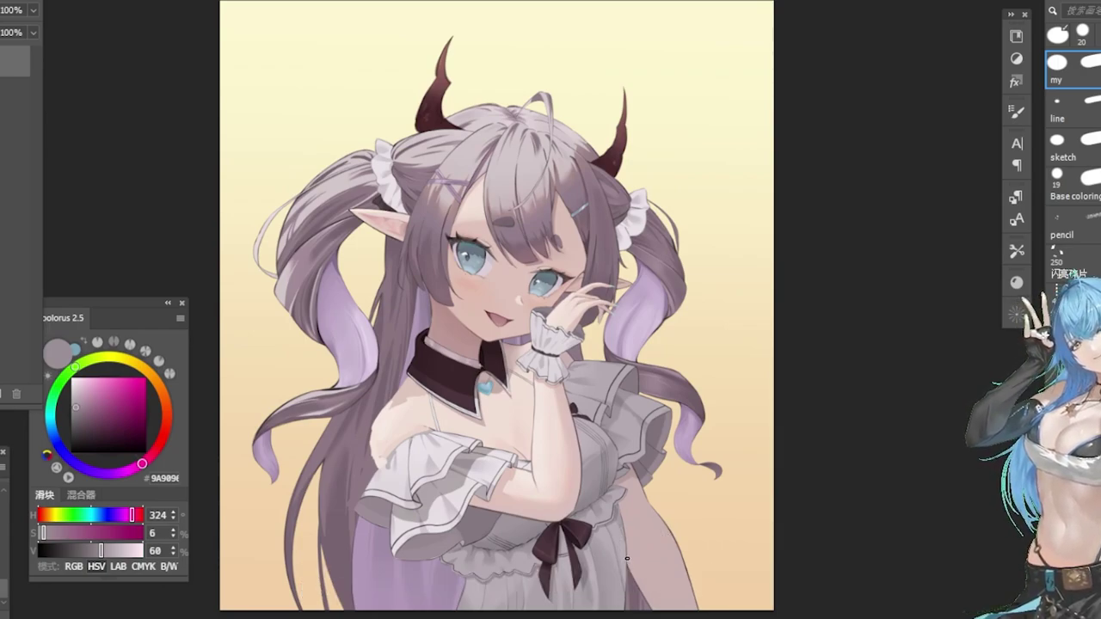
pyautogui.moveTo(625, 548); pyautogui.dragTo(625, 544)
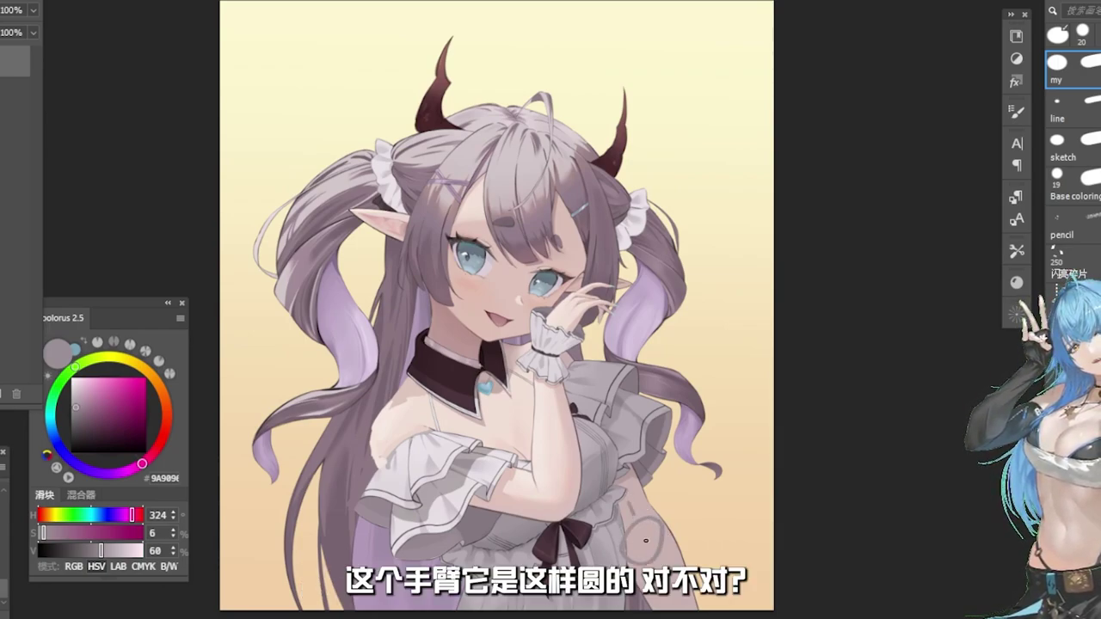
pyautogui.hotkey('ctrl', 'z')
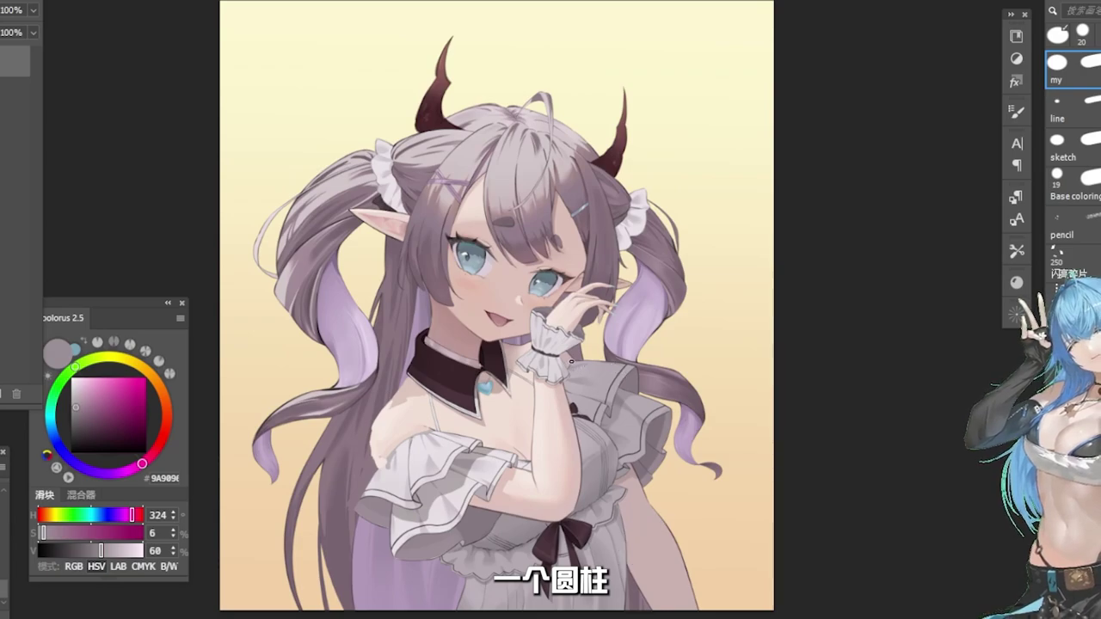
# Cover the far sleeve's old ruffle folds with a flat grey sampled from the dress.
pyautogui.keyDown('alt'); pyautogui.click(570, 363); pyautogui.keyUp('alt')
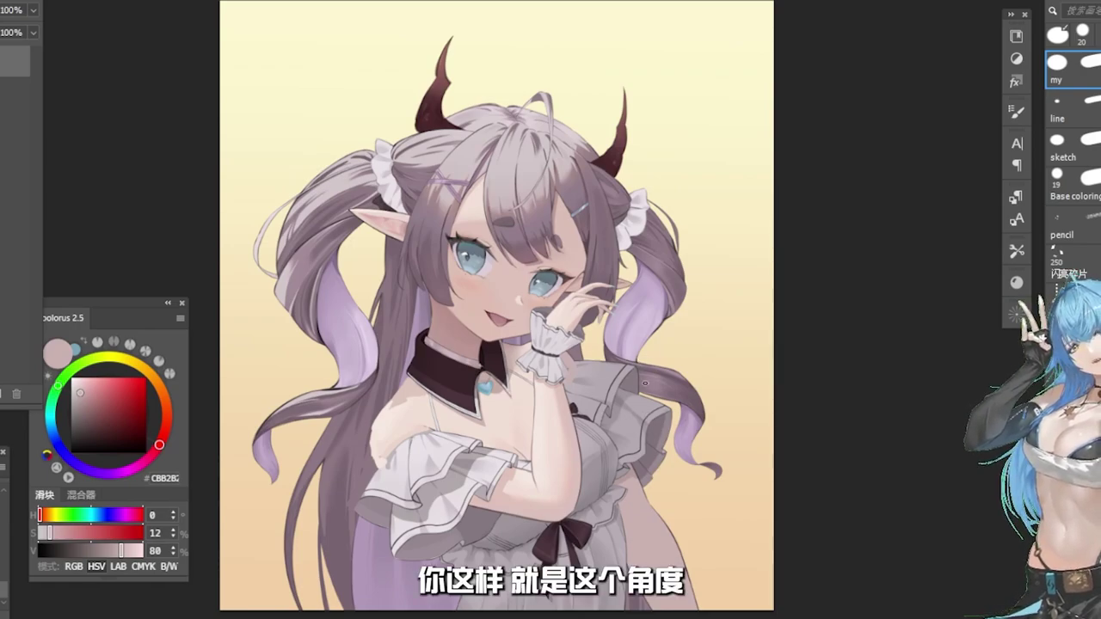
pyautogui.keyDown('alt'); pyautogui.click(631, 371); pyautogui.keyUp('alt')
pyautogui.moveTo(627, 392); pyautogui.dragTo(616, 411)
pyautogui.moveTo(627, 376); pyautogui.dragTo(609, 419)
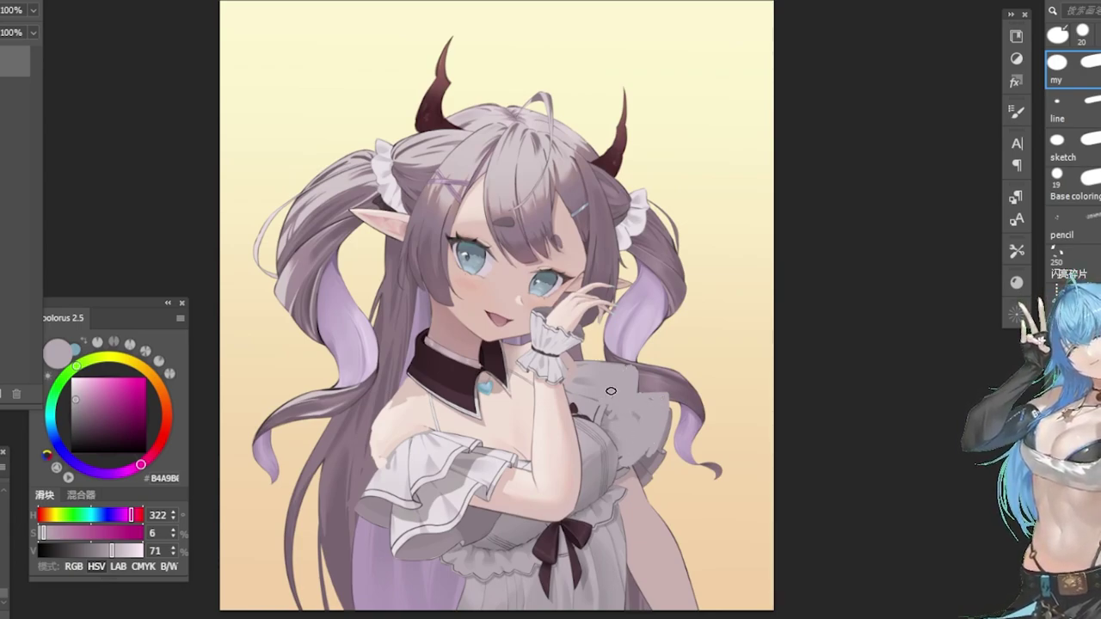
# Redraw the far sleeve's fold lines and outer edge with sampled darker and lighter greys.
pyautogui.keyDown('alt'); pyautogui.click(666, 418); pyautogui.keyUp('alt')
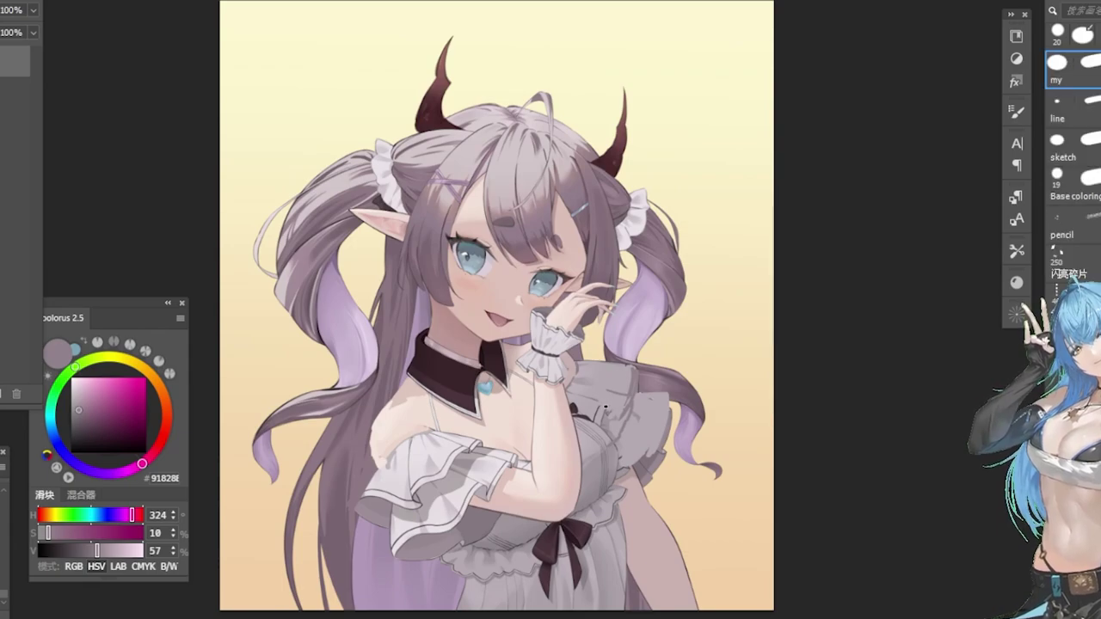
pyautogui.keyDown('alt'); pyautogui.click(604, 397); pyautogui.keyUp('alt')
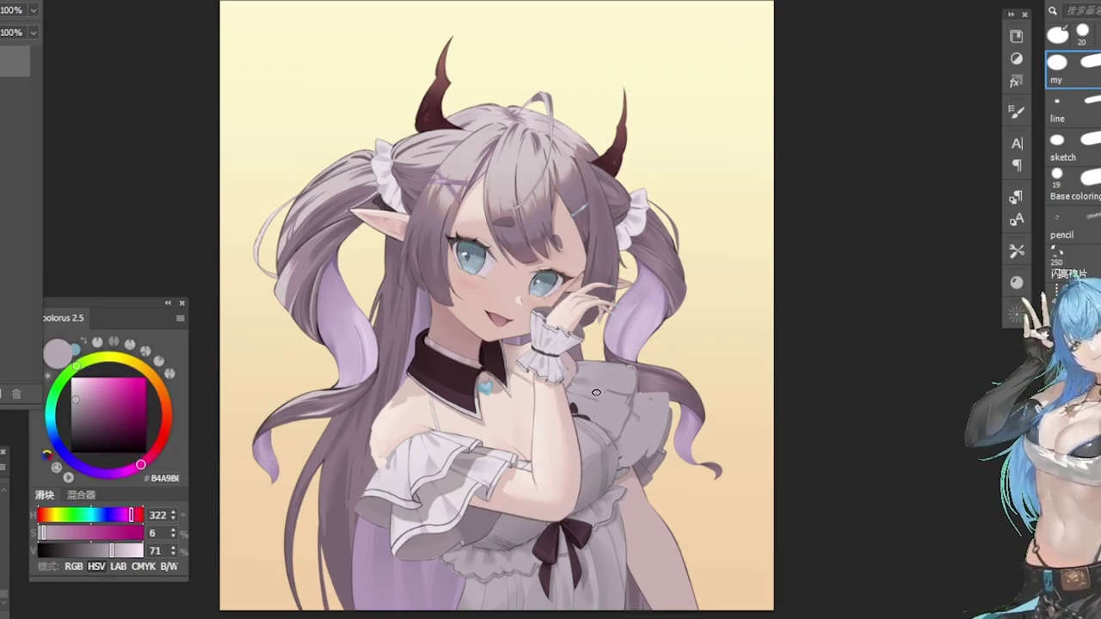
pyautogui.keyDown('alt'); pyautogui.click(636, 391); pyautogui.keyUp('alt')
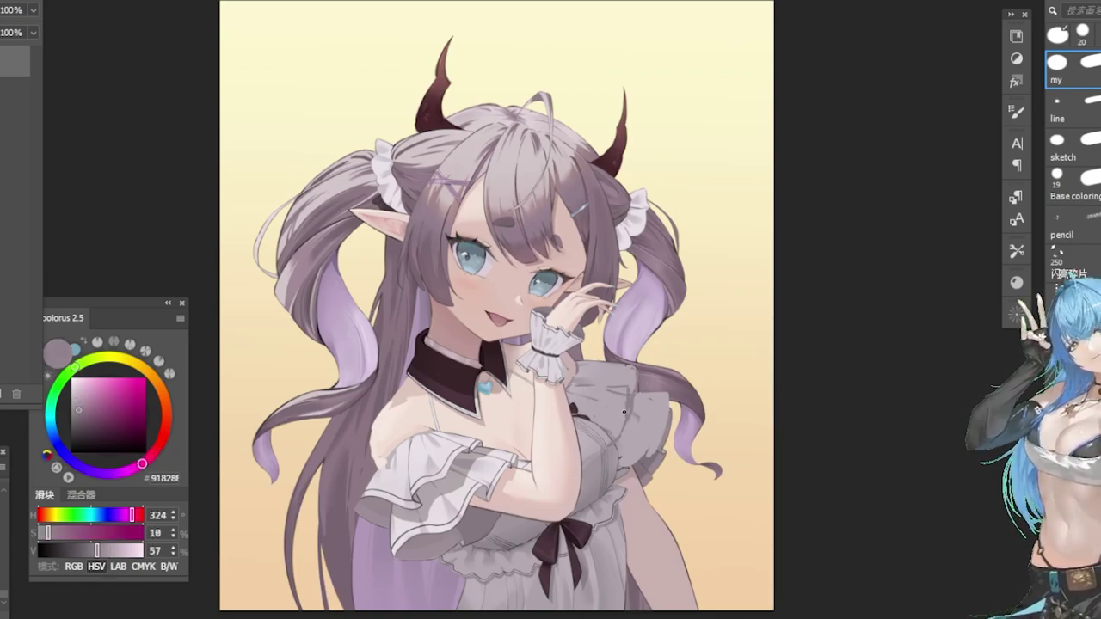
pyautogui.keyDown('alt'); pyautogui.click(621, 394); pyautogui.keyUp('alt')
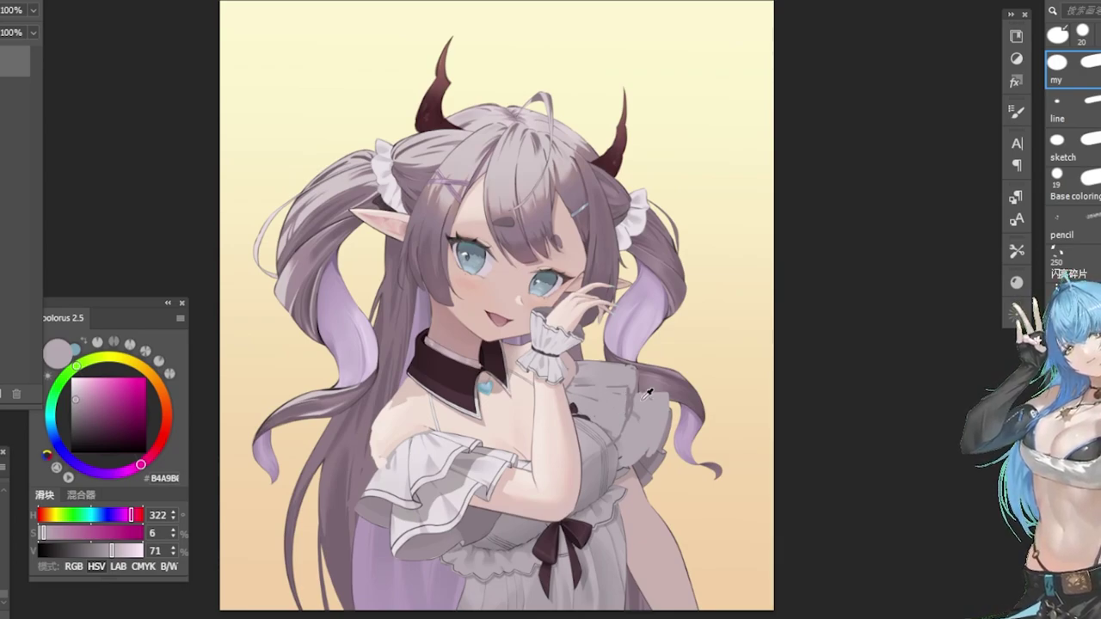
pyautogui.keyDown('alt'); pyautogui.click(641, 392); pyautogui.keyUp('alt')
pyautogui.moveTo(666, 416); pyautogui.dragTo(654, 462)
# Trim the far sleeve's outer edge by painting over it with the sampled background colour (H 35, S 30, V 96).
pyautogui.press('e')
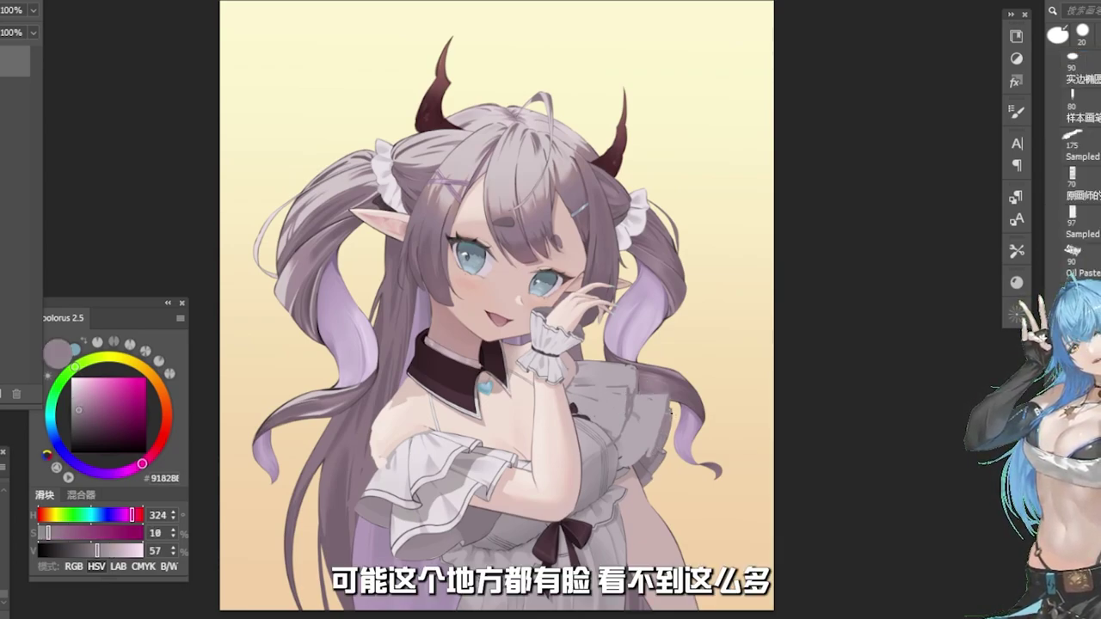
pyautogui.keyDown('alt'); pyautogui.click(674, 465); pyautogui.keyUp('alt')
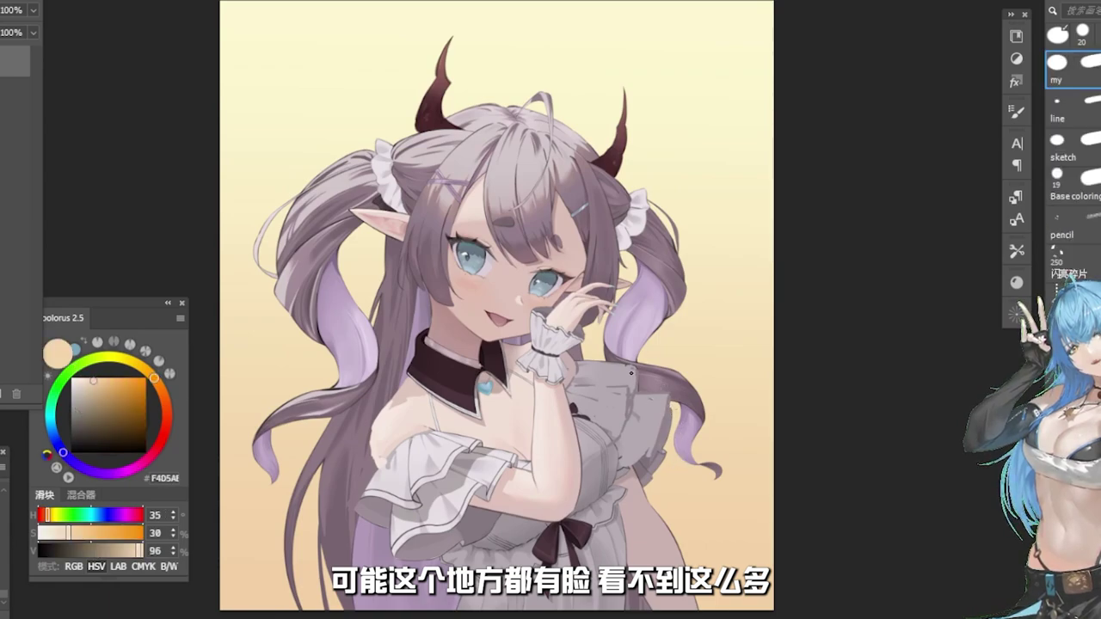
pyautogui.moveTo(673, 409); pyautogui.dragTo(655, 461)
pyautogui.moveTo(670, 421)
pyautogui.mouseDown()
pyautogui.moveTo(655, 463)
pyautogui.moveTo(642, 465)
pyautogui.moveTo(665, 458)
pyautogui.moveTo(657, 486)
pyautogui.mouseUp()
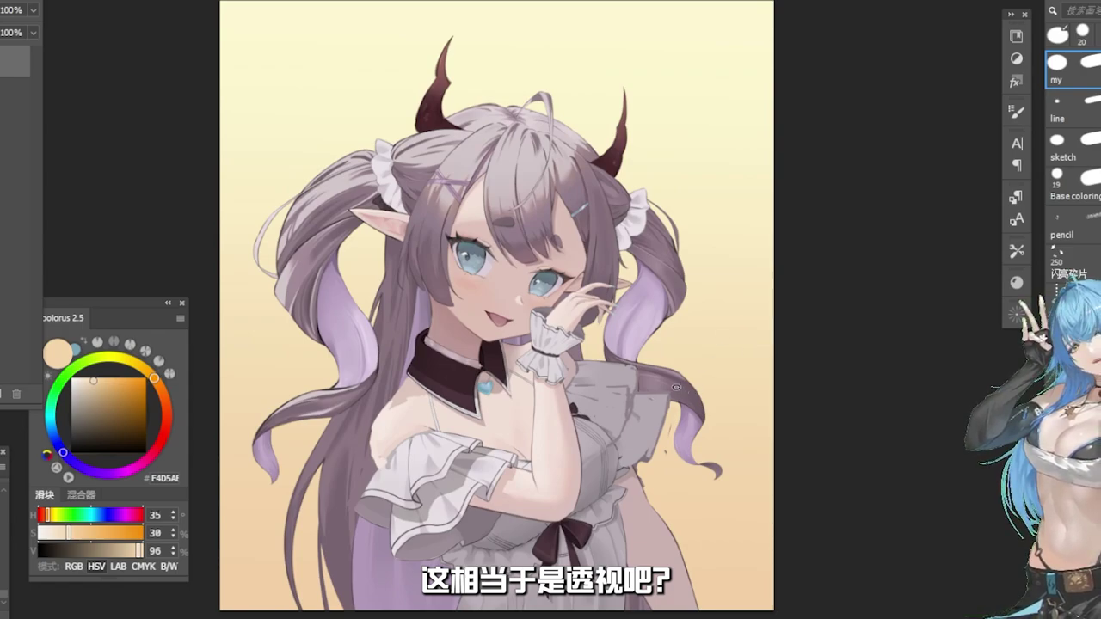
pyautogui.press('e')
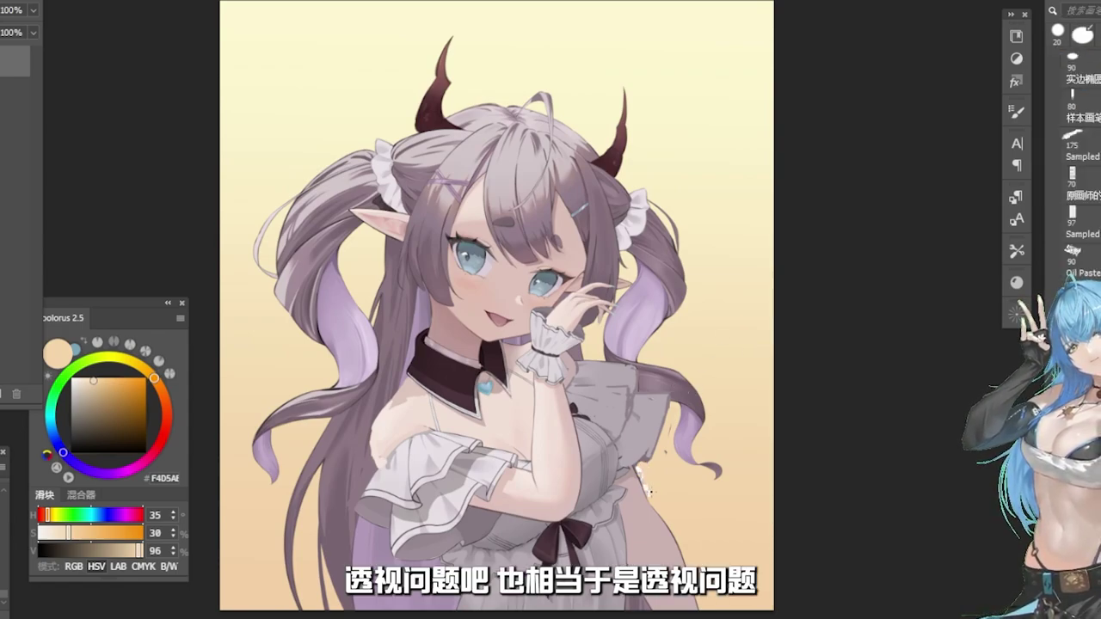
pyautogui.hotkey('shift', ',')
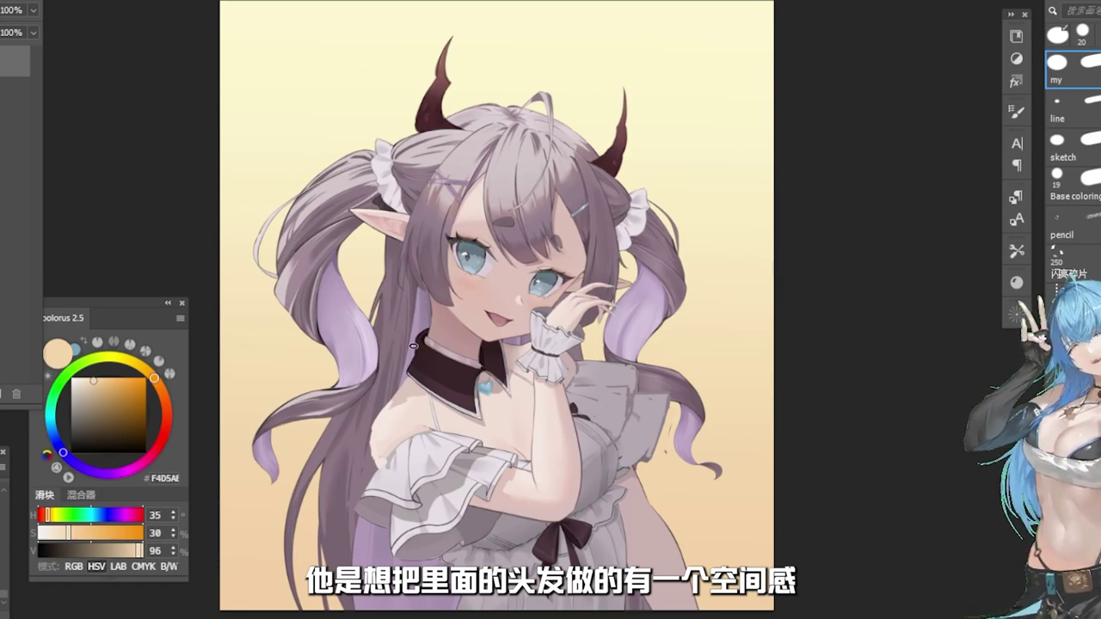
# Draw a pale arrow in the background beside the near horn, pointing down toward the hair, to mark the light direction.
pyautogui.keyDown('alt'); pyautogui.click(425, 297); pyautogui.keyUp('alt')
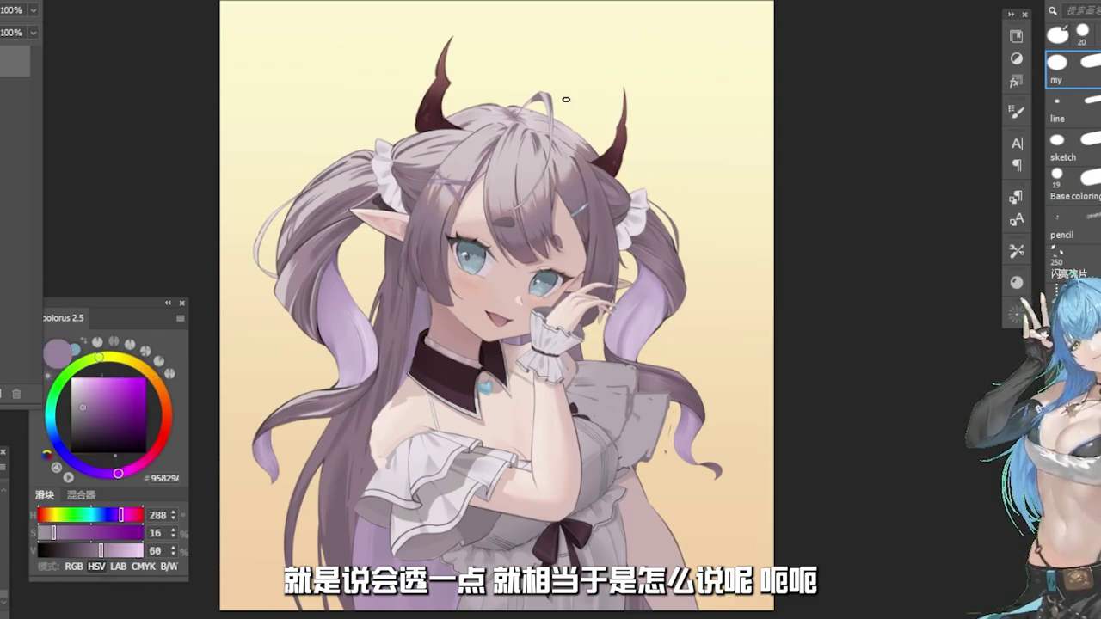
pyautogui.keyDown('alt'); pyautogui.click(553, 140); pyautogui.keyUp('alt')
pyautogui.moveTo(341, 15)
pyautogui.mouseDown()
pyautogui.moveTo(378, 93)
pyautogui.moveTo(387, 77)
pyautogui.mouseUp()
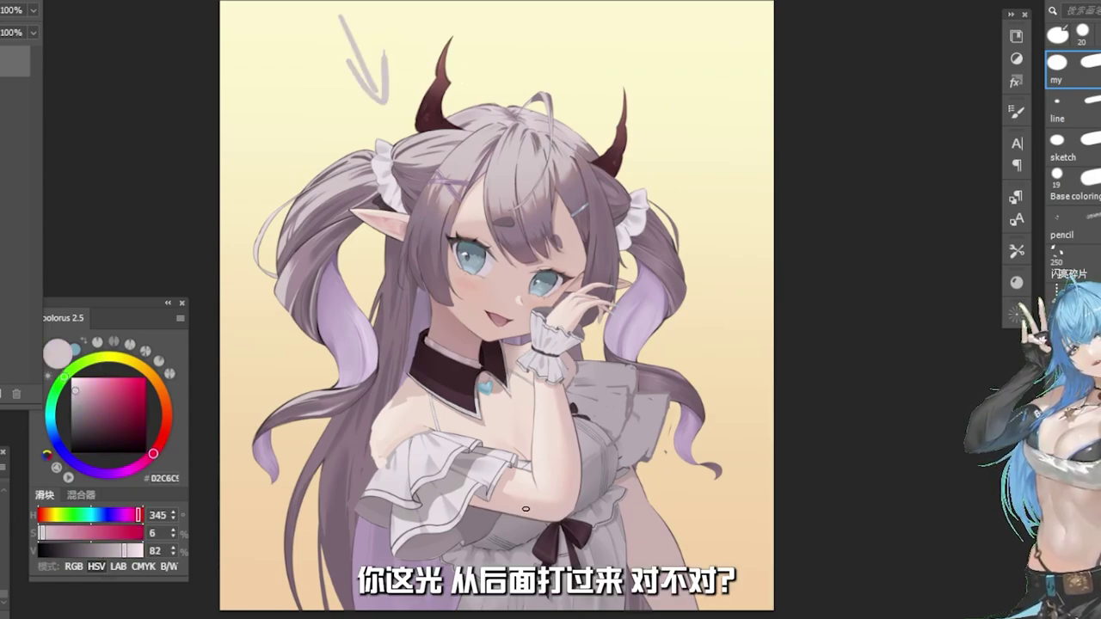
# Compare the lit outer hair with the shaded and inner hair by sampling their colours, and try a darker hair tone.
pyautogui.keyDown('alt'); pyautogui.click(423, 311); pyautogui.keyUp('alt')
pyautogui.keyDown('alt'); pyautogui.click(469, 155); pyautogui.keyUp('alt')
pyautogui.keyDown('alt'); pyautogui.click(448, 193); pyautogui.keyUp('alt')
pyautogui.keyDown('alt'); pyautogui.click(467, 160); pyautogui.keyUp('alt')
pyautogui.keyDown('alt'); pyautogui.click(467, 153); pyautogui.keyUp('alt')
pyautogui.keyDown('alt'); pyautogui.click(440, 230); pyautogui.keyUp('alt')
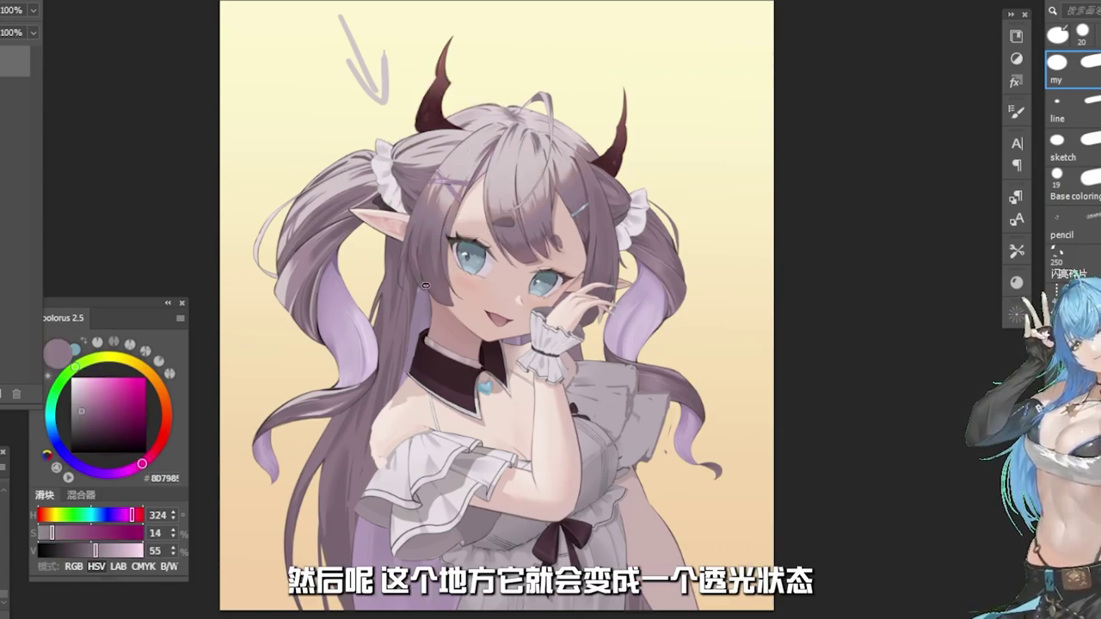
pyautogui.keyDown('alt'); pyautogui.click(421, 316); pyautogui.keyUp('alt')
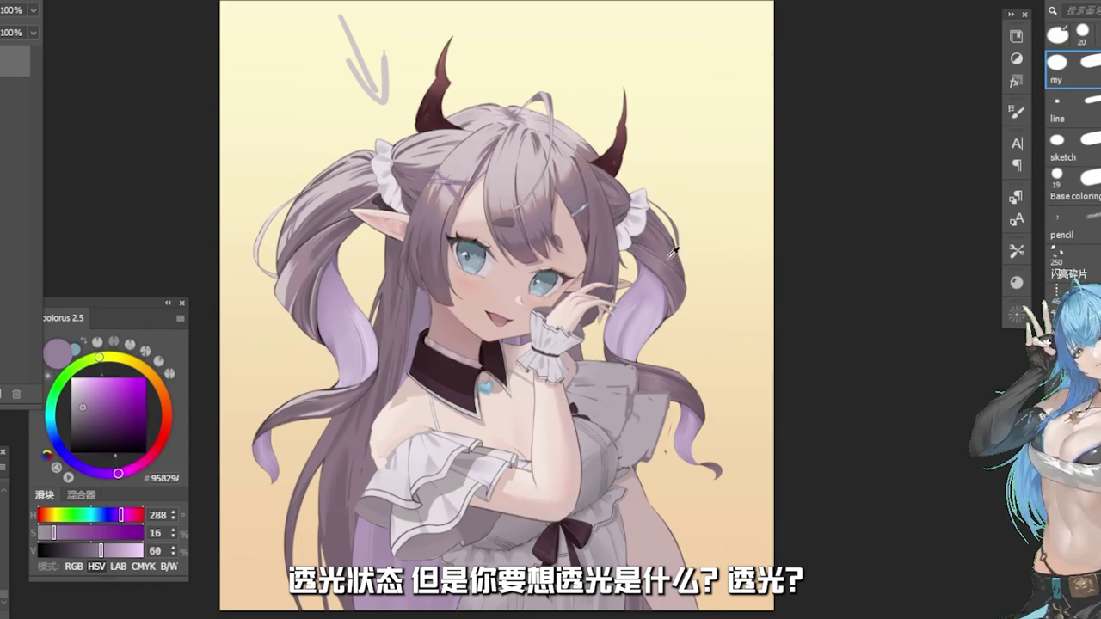
pyautogui.keyDown('alt'); pyautogui.click(639, 228); pyautogui.keyUp('alt')
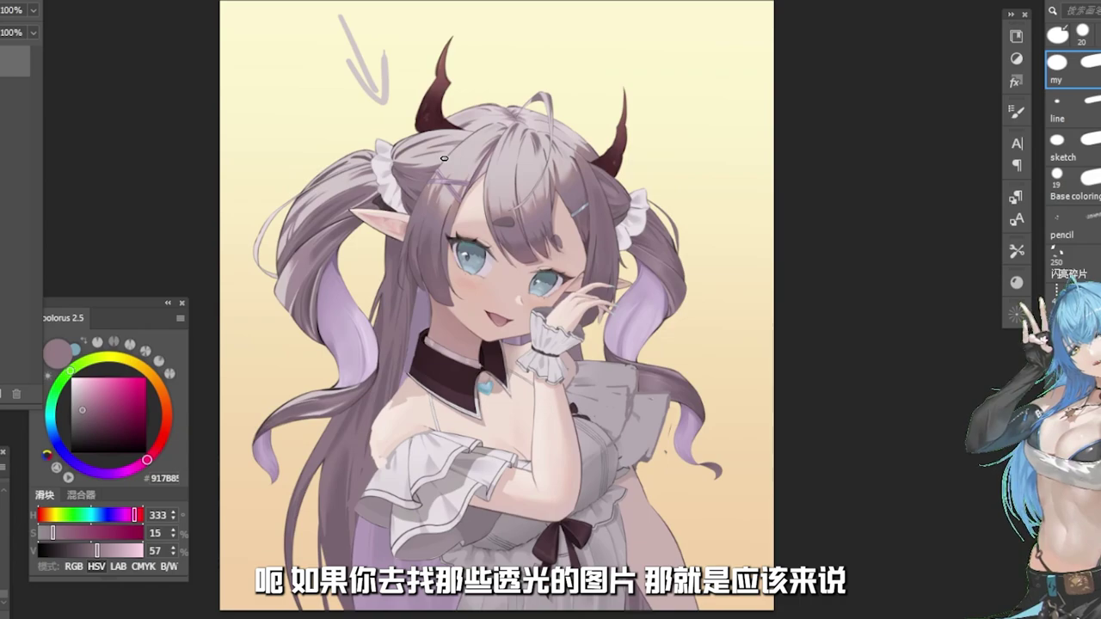
pyautogui.keyDown('alt'); pyautogui.click(411, 296); pyautogui.keyUp('alt')
pyautogui.keyDown('alt'); pyautogui.click(398, 297); pyautogui.keyUp('alt')
pyautogui.moveTo(78, 404); pyautogui.dragTo(85, 413)
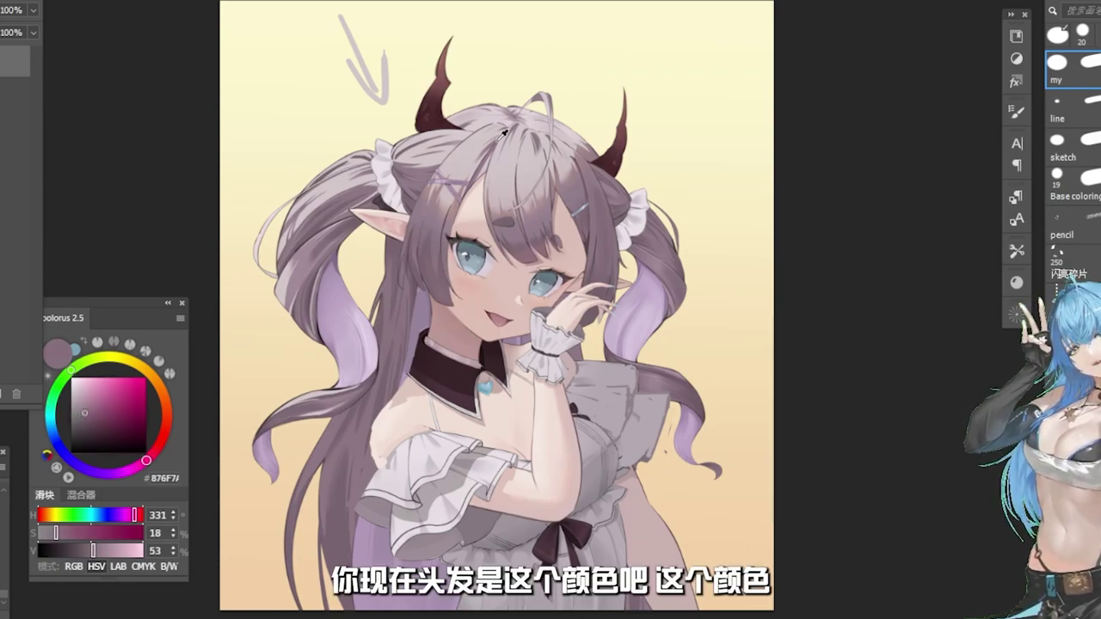
# Select the purple inner hair and paint its section beside the neck pink (H 346, S 22, V 87) as transmitted light.
pyautogui.keyDown('alt'); pyautogui.click(478, 151); pyautogui.keyUp('alt')
pyautogui.click(82, 389)
pyautogui.moveTo(85, 388); pyautogui.dragTo(86, 388)
pyautogui.press('w')
pyautogui.click(428, 307)
pyautogui.press('b')
pyautogui.press(']')
pyautogui.moveTo(421, 305); pyautogui.dragTo(428, 389)
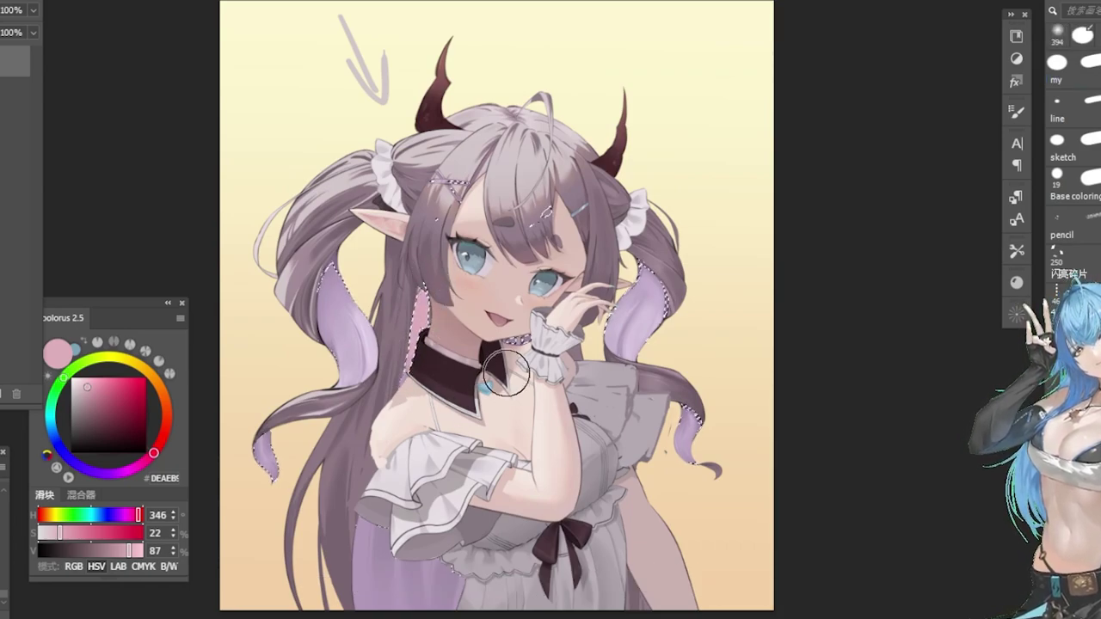
# Deselect the inner hair and touch up the strip between chin and wrist with a smaller brush in sampled pink (H 344, S 21, V 85).
pyautogui.hotkey('ctrl', 'd')
pyautogui.keyDown('alt'); pyautogui.click(526, 336); pyautogui.keyUp('alt')
pyautogui.press('[')
pyautogui.press('[')
pyautogui.press('[')
pyautogui.press('[')
pyautogui.press('[')
pyautogui.press('[')
pyautogui.press('[')
pyautogui.press('[')
pyautogui.press('[')
pyautogui.press('[')
pyautogui.press('[')
pyautogui.press('[')
pyautogui.press('[')
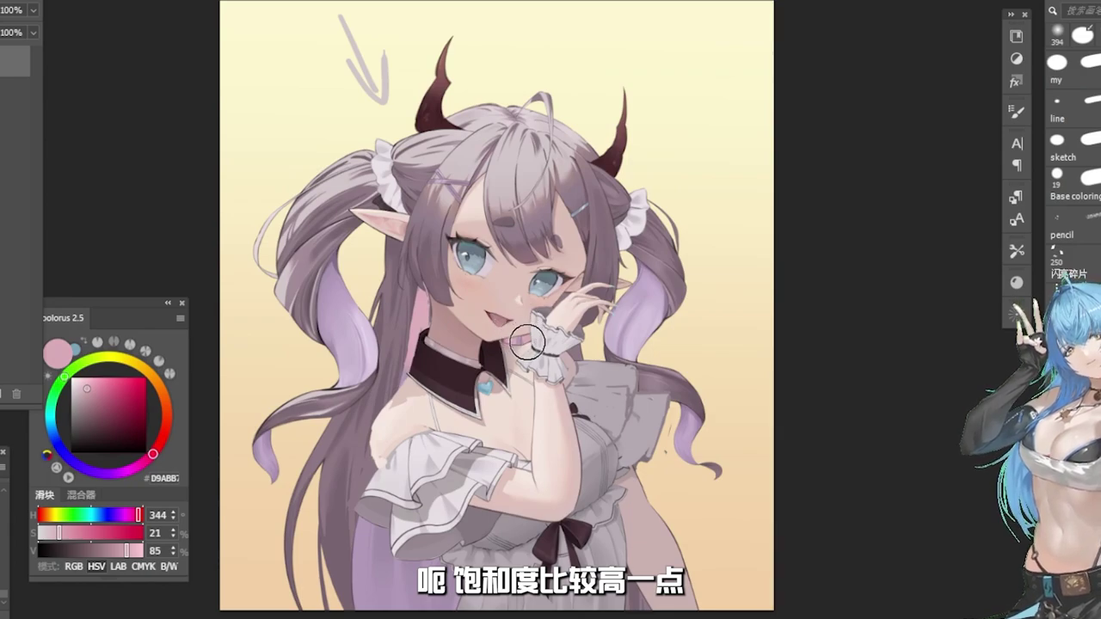
pyautogui.click(518, 342)
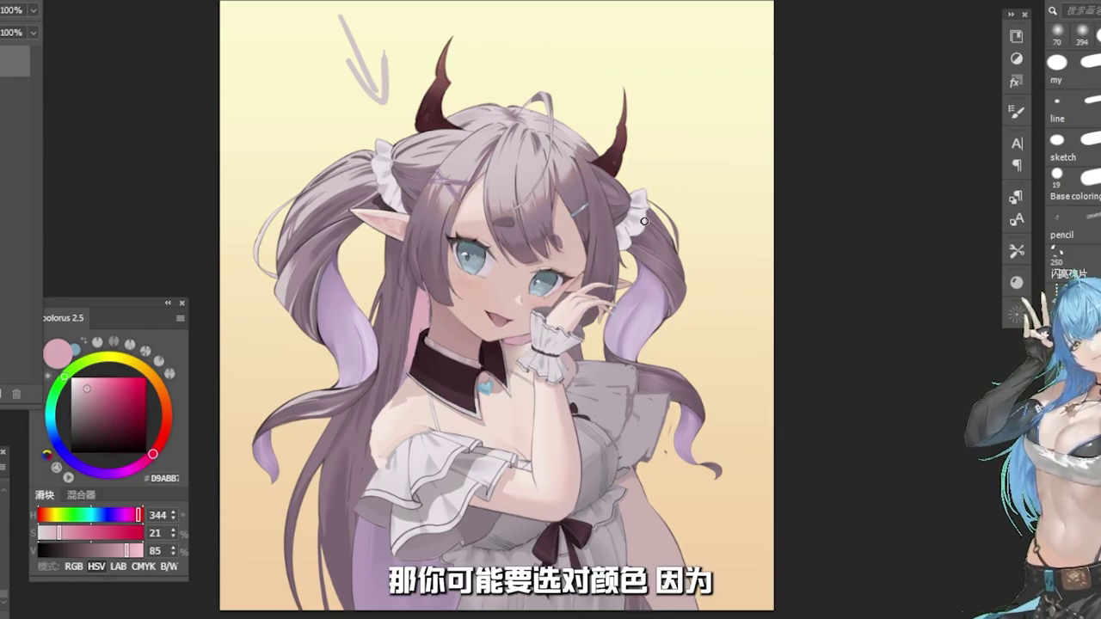
# Widen the hair strip beside the neck in pink (H 346, S 22, V 87), then trim its outer edge with mauve (H 331, S 15, V 54).
pyautogui.keyDown('alt'); pyautogui.click(428, 298); pyautogui.keyUp('alt')
pyautogui.click(1072, 68)
pyautogui.moveTo(414, 318)
pyautogui.mouseDown()
pyautogui.moveTo(410, 344)
pyautogui.moveTo(411, 284)
pyautogui.moveTo(395, 379)
pyautogui.mouseUp()
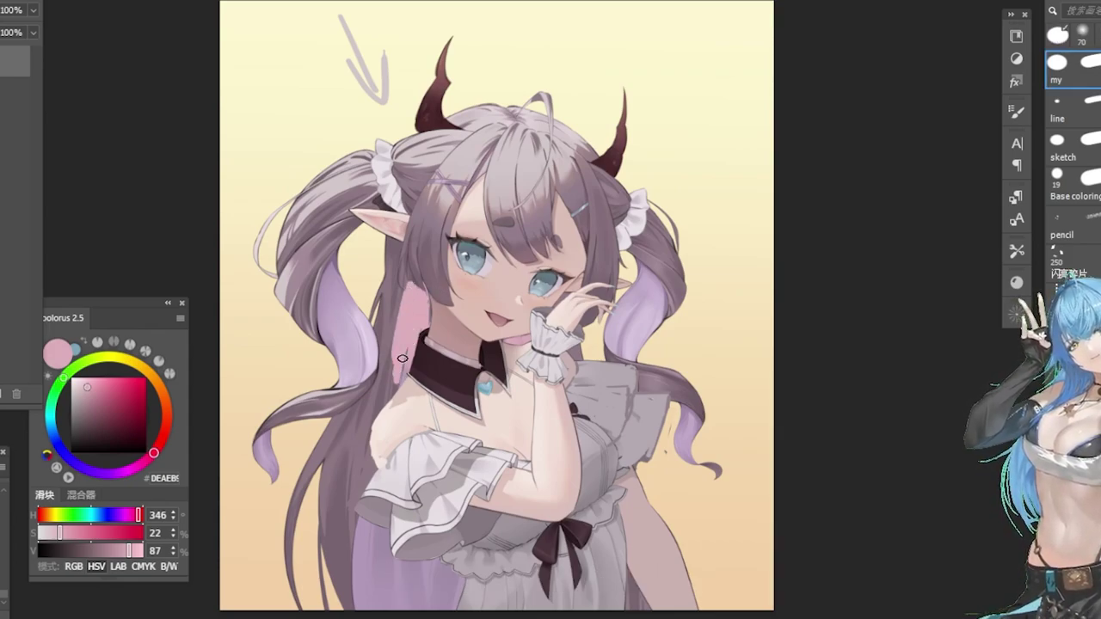
pyautogui.keyDown('alt'); pyautogui.click(432, 272); pyautogui.keyUp('alt')
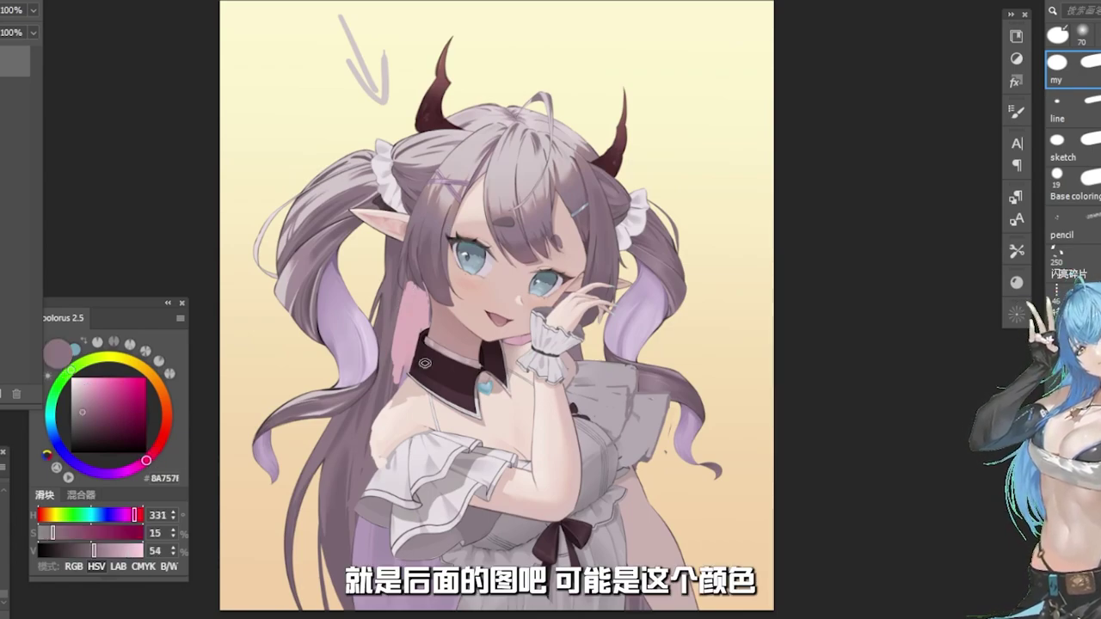
pyautogui.moveTo(408, 280); pyautogui.dragTo(394, 382)
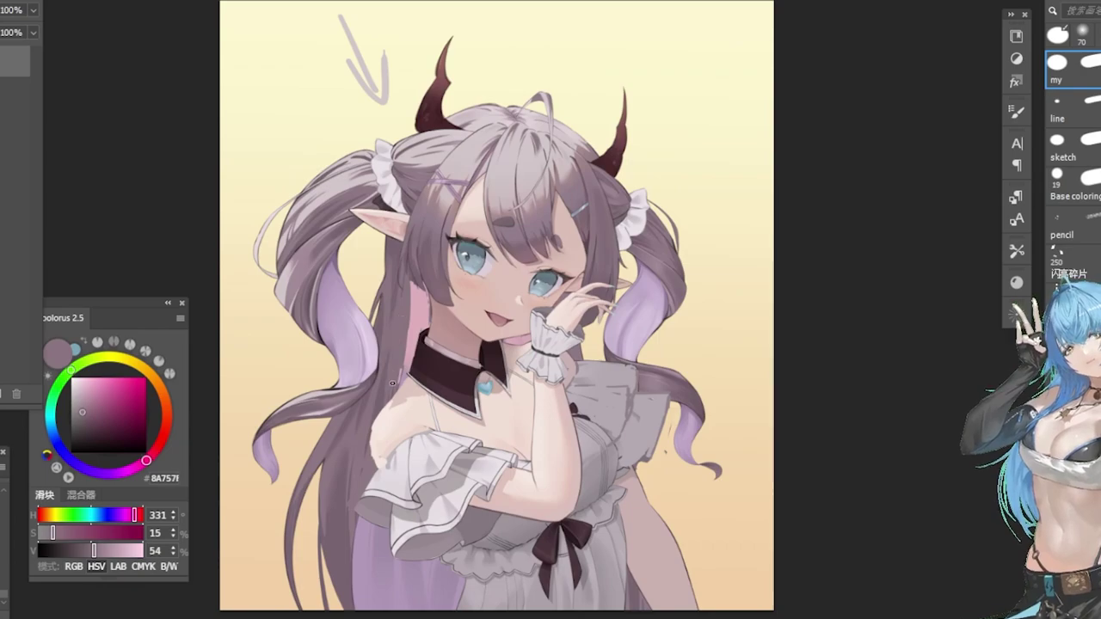
# Compare the purple inner hair of the near pigtail with the shaded outer hair above it by sampling their colours.
pyautogui.keyDown('alt'); pyautogui.click(343, 239); pyautogui.keyUp('alt')
pyautogui.keyDown('alt'); pyautogui.click(335, 254); pyautogui.keyUp('alt')
pyautogui.keyDown('alt'); pyautogui.click(338, 273); pyautogui.keyUp('alt')
pyautogui.keyDown('alt'); pyautogui.click(336, 282); pyautogui.keyUp('alt')
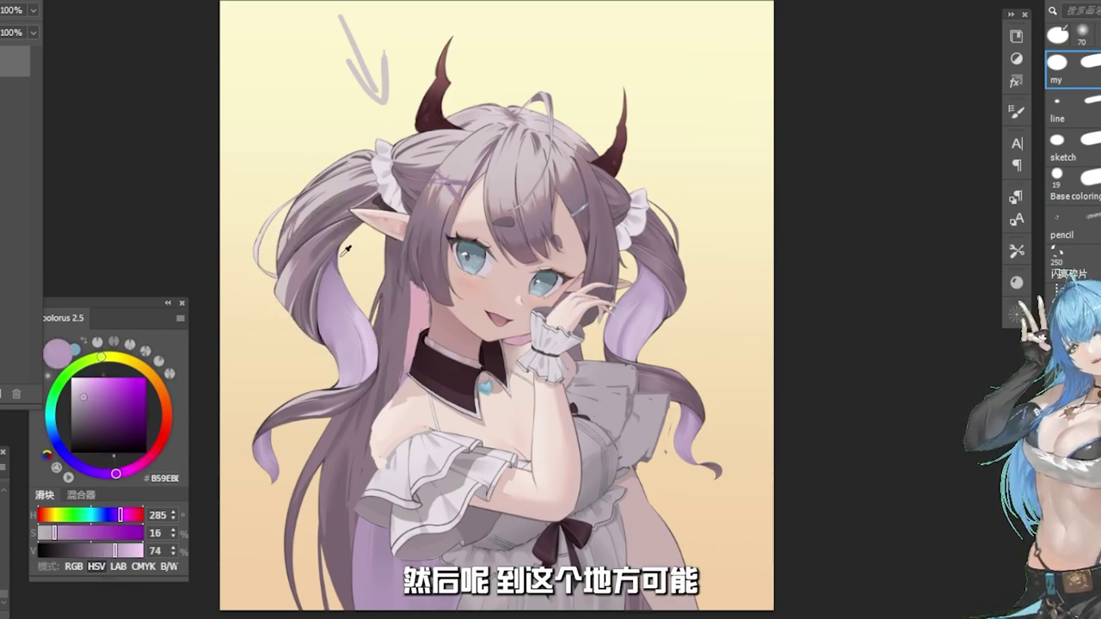
pyautogui.keyDown('alt'); pyautogui.click(343, 225); pyautogui.keyUp('alt')
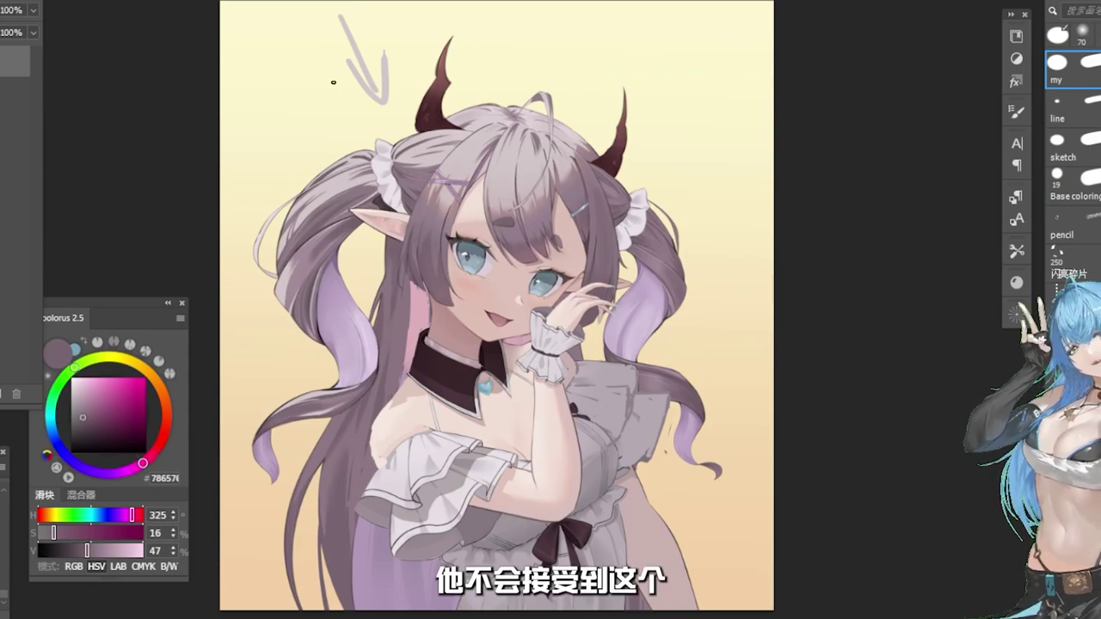
# Extend the pink strip (H 346, S 22, V 87) from the neck down to the shoulder and refine its outer edge with mauve (H 331, S 15, V 54).
pyautogui.keyDown('alt'); pyautogui.click(422, 295); pyautogui.keyUp('alt')
pyautogui.moveTo(416, 300); pyautogui.dragTo(392, 380)
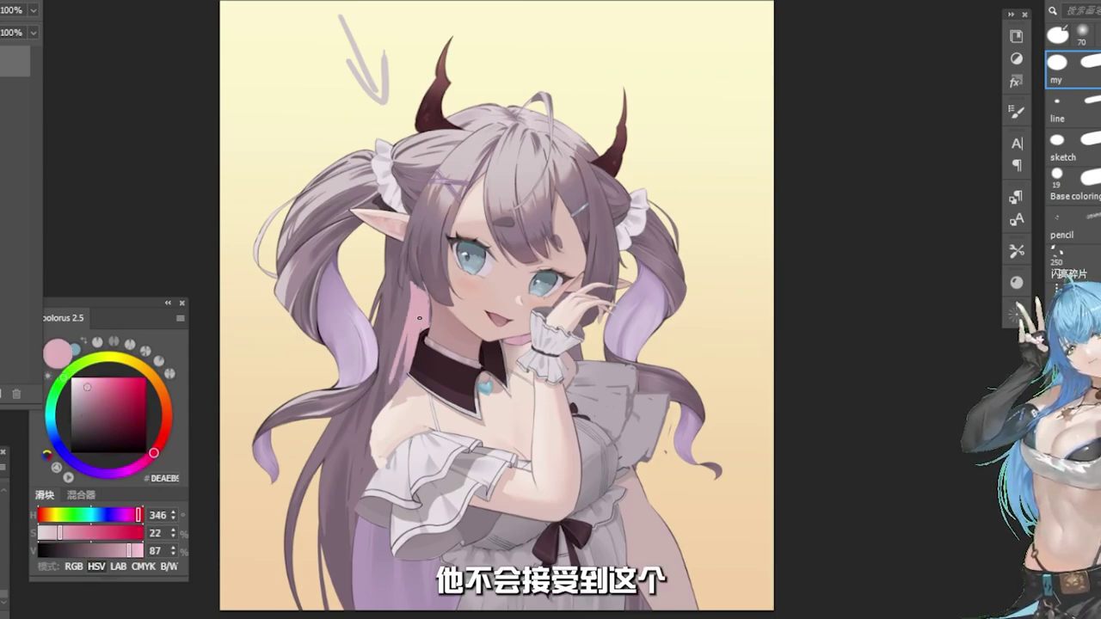
pyautogui.moveTo(405, 337); pyautogui.dragTo(374, 420)
pyautogui.moveTo(399, 331)
pyautogui.mouseDown()
pyautogui.moveTo(361, 438)
pyautogui.moveTo(415, 336)
pyautogui.moveTo(381, 407)
pyautogui.mouseUp()
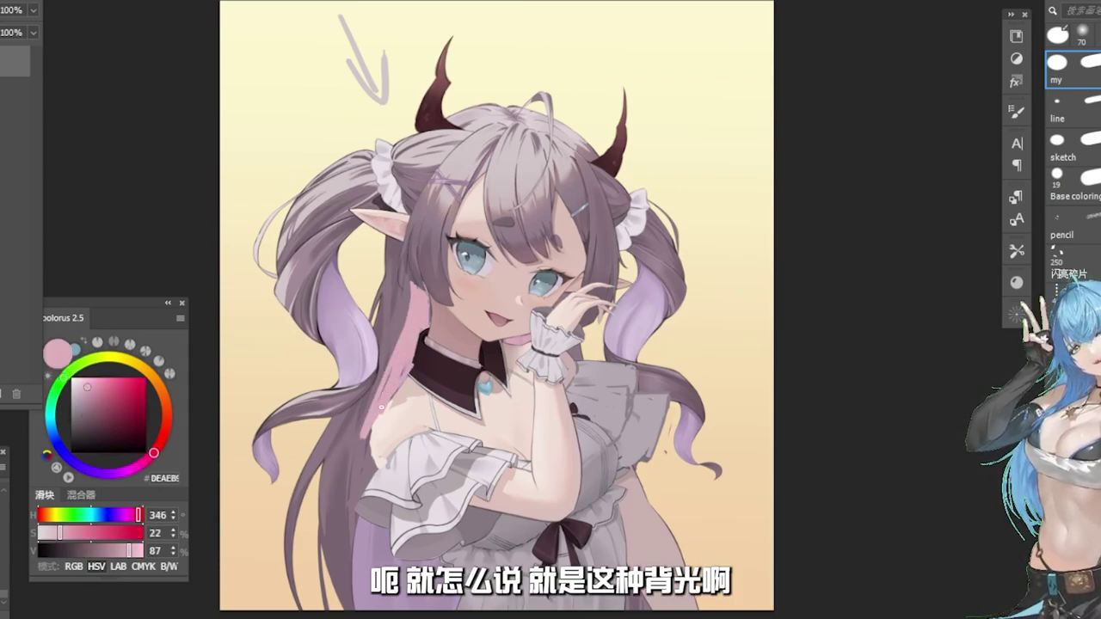
pyautogui.keyDown('alt'); pyautogui.click(405, 297); pyautogui.keyUp('alt')
pyautogui.moveTo(403, 332); pyautogui.dragTo(390, 359)
pyautogui.moveTo(415, 284); pyautogui.dragTo(362, 437)
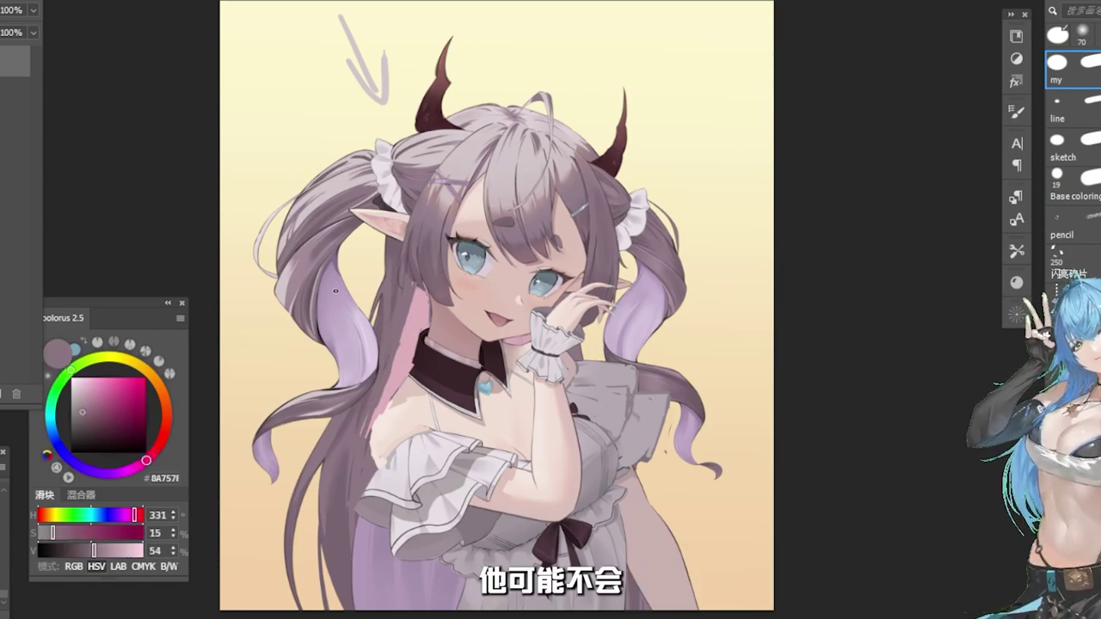
# Sample the shaded hair tones on both pigtails, ending with mauve (H 331, S 15, V 54) as the paint colour.
pyautogui.keyDown('alt'); pyautogui.click(335, 260); pyautogui.keyUp('alt')
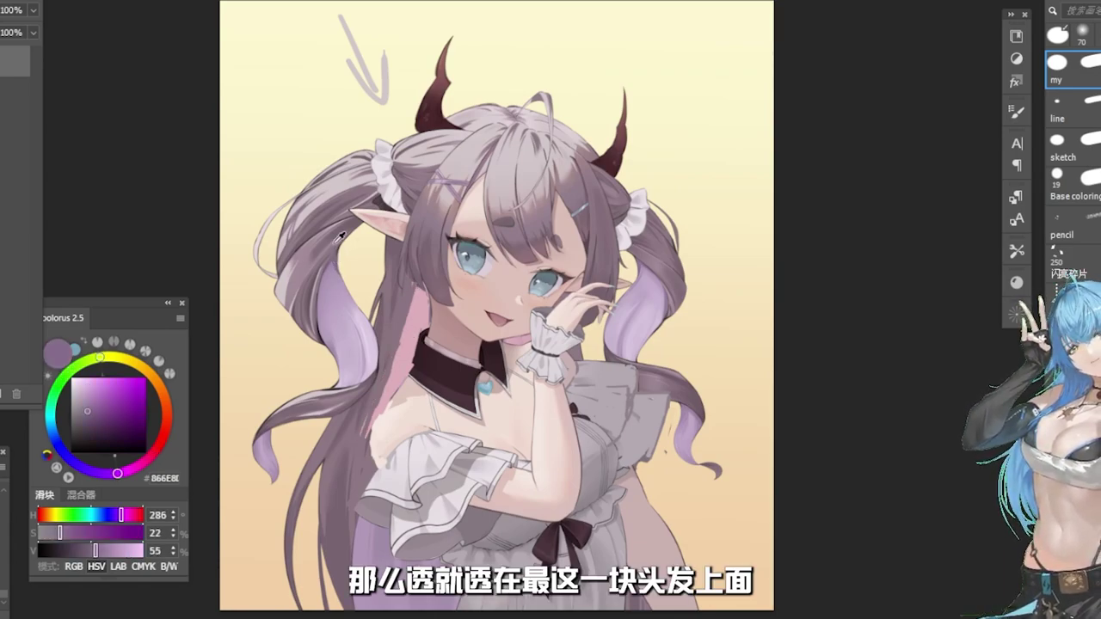
pyautogui.keyDown('alt'); pyautogui.click(334, 246); pyautogui.keyUp('alt')
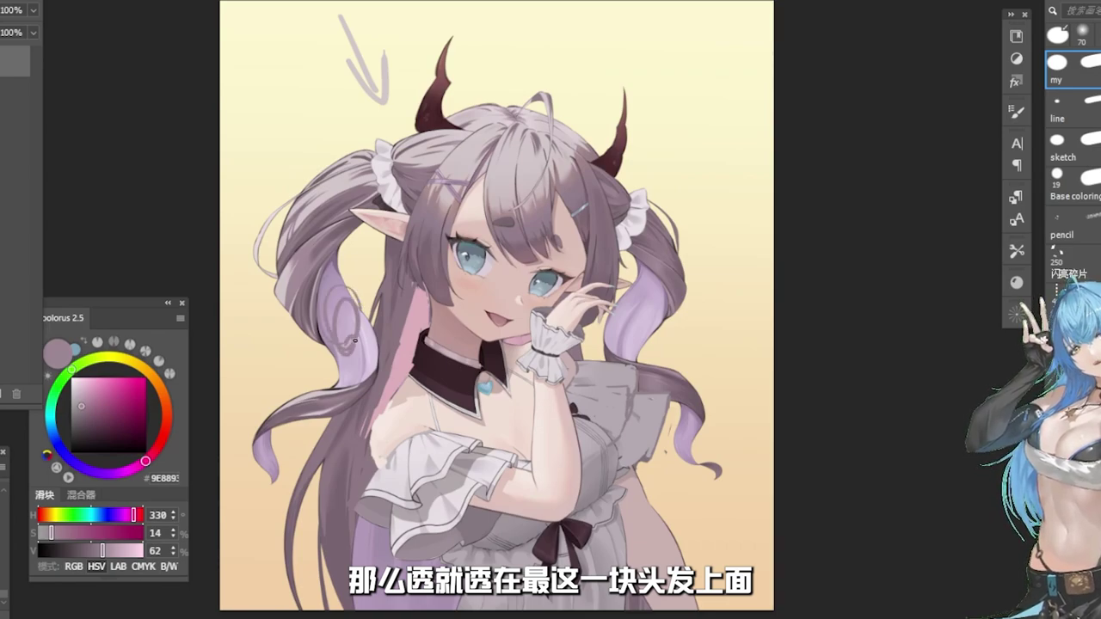
pyautogui.keyDown('alt'); pyautogui.click(664, 273); pyautogui.keyUp('alt')
pyautogui.keyDown('alt'); pyautogui.click(671, 258); pyautogui.keyUp('alt')
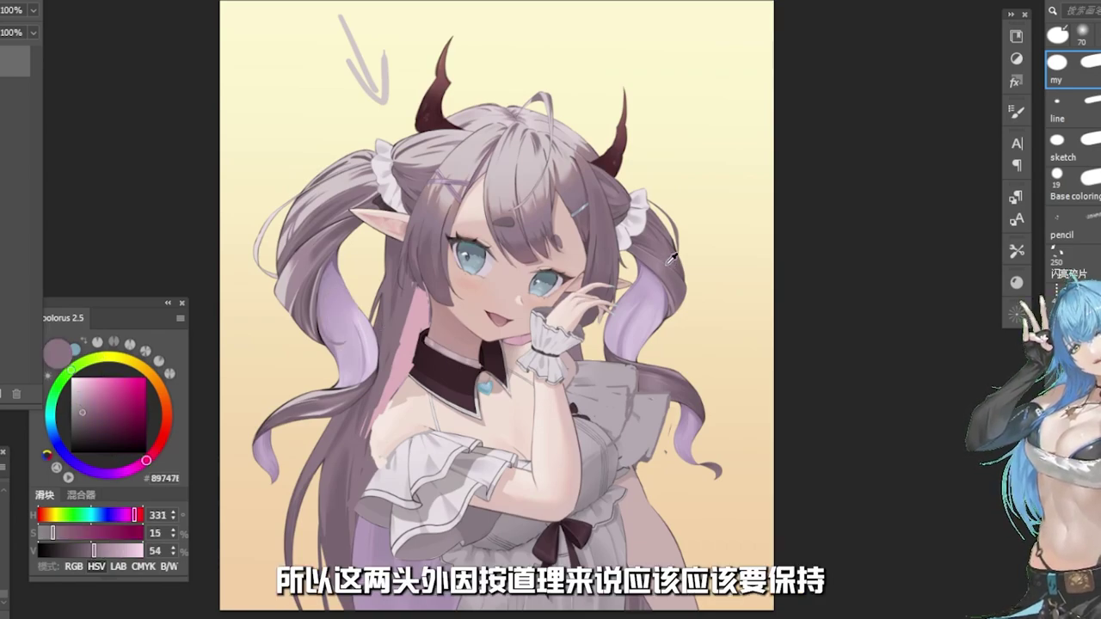
# Select the purple inner hair of both pigtails, paint it and its curled tips mauve (H 331, S 15, V 54), and deselect.
pyautogui.press('w')
pyautogui.click(659, 288)
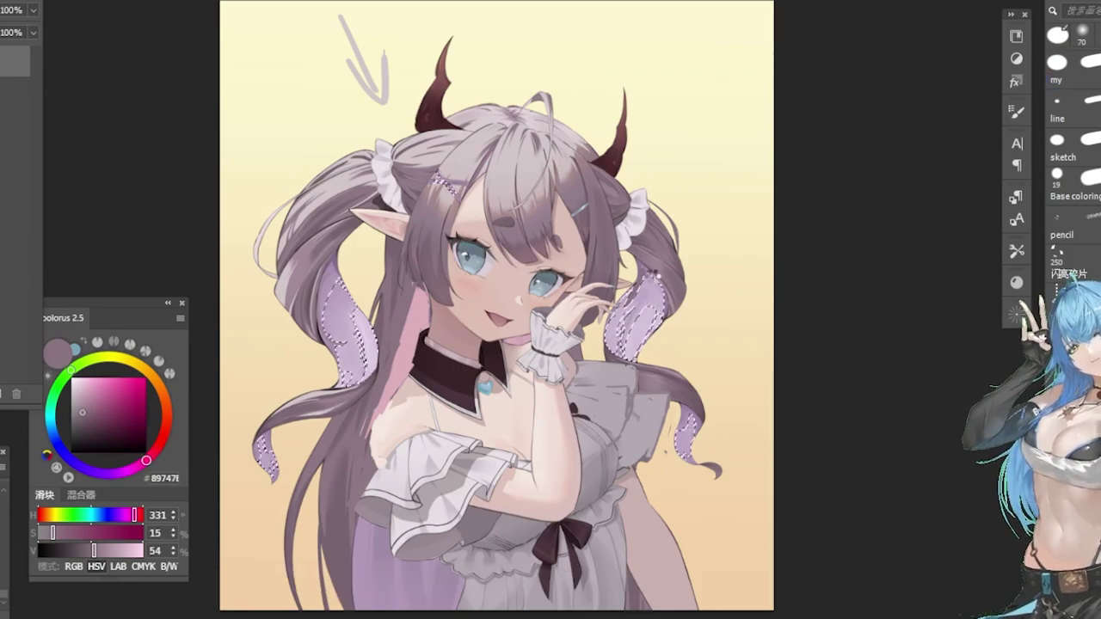
pyautogui.press('b')
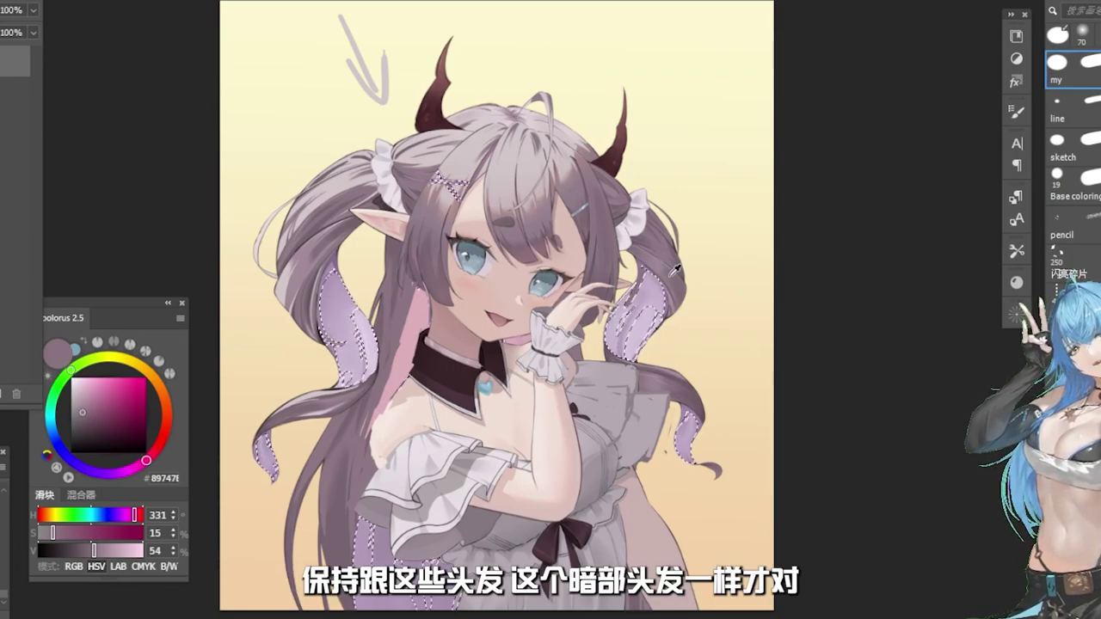
pyautogui.moveTo(654, 277)
pyautogui.mouseDown()
pyautogui.moveTo(618, 308)
pyautogui.moveTo(608, 344)
pyautogui.moveTo(625, 367)
pyautogui.mouseUp()
pyautogui.press('w')
pyautogui.click(649, 329)
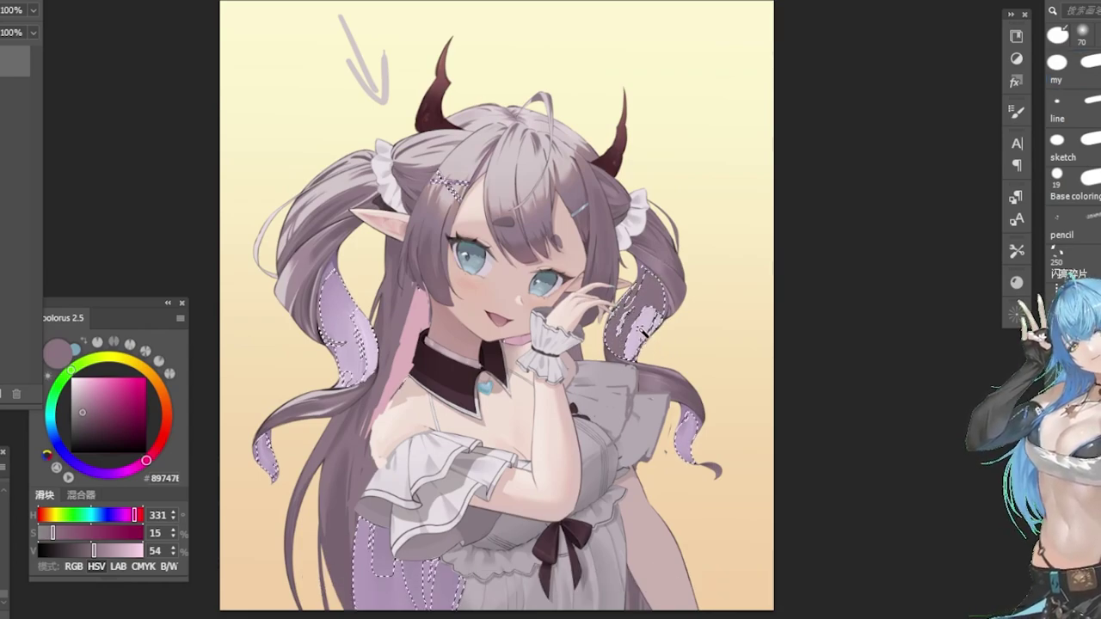
pyautogui.press('b')
pyautogui.moveTo(647, 312)
pyautogui.mouseDown()
pyautogui.moveTo(614, 351)
pyautogui.moveTo(628, 360)
pyautogui.mouseUp()
pyautogui.moveTo(676, 420)
pyautogui.mouseDown()
pyautogui.moveTo(684, 432)
pyautogui.moveTo(693, 422)
pyautogui.moveTo(685, 449)
pyautogui.moveTo(696, 463)
pyautogui.mouseUp()
pyautogui.moveTo(322, 277)
pyautogui.mouseDown()
pyautogui.moveTo(353, 366)
pyautogui.moveTo(362, 345)
pyautogui.moveTo(377, 362)
pyautogui.moveTo(323, 392)
pyautogui.moveTo(273, 443)
pyautogui.moveTo(266, 500)
pyautogui.mouseUp()
pyautogui.hotkey('ctrl', 'd')
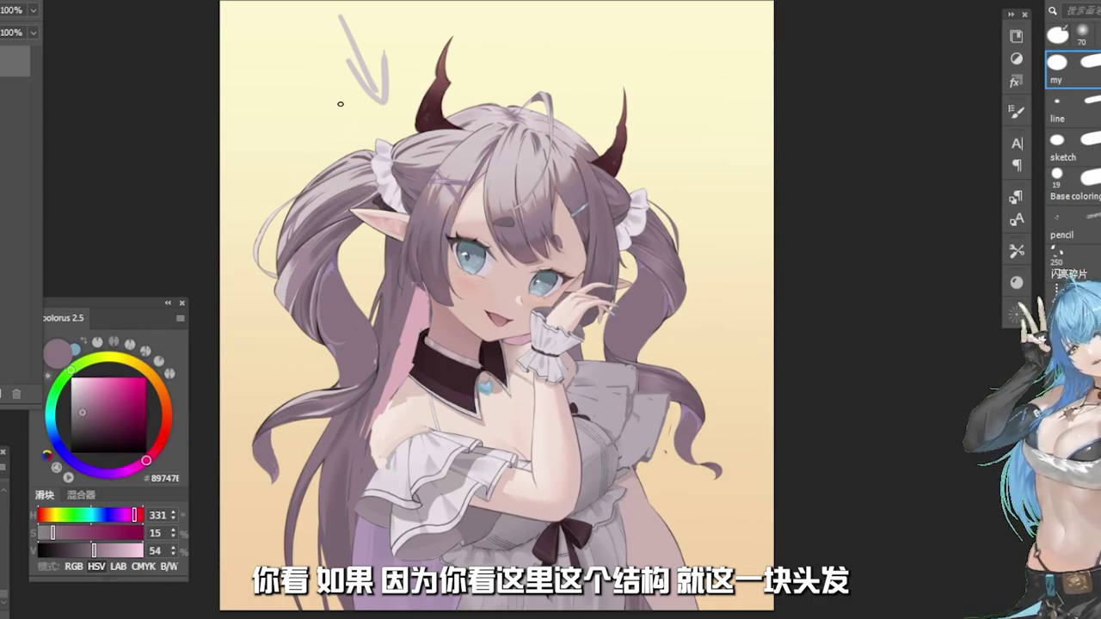
# Sketch a curved, layered hair lock in mauve on the background beside the light arrow to explain the pigtail's thickness.
pyautogui.moveTo(271, 76)
pyautogui.mouseDown()
pyautogui.moveTo(265, 86)
pyautogui.moveTo(286, 109)
pyautogui.moveTo(326, 48)
pyautogui.mouseUp()
pyautogui.moveTo(282, 120)
pyautogui.mouseDown()
pyautogui.moveTo(314, 109)
pyautogui.moveTo(298, 121)
pyautogui.mouseUp()
pyautogui.moveTo(328, 69); pyautogui.dragTo(258, 167)
pyautogui.moveTo(260, 82); pyautogui.dragTo(243, 164)
pyautogui.moveTo(320, 112); pyautogui.dragTo(281, 168)
pyautogui.moveTo(249, 177); pyautogui.dragTo(288, 164)
pyautogui.moveTo(301, 80); pyautogui.dragTo(272, 136)
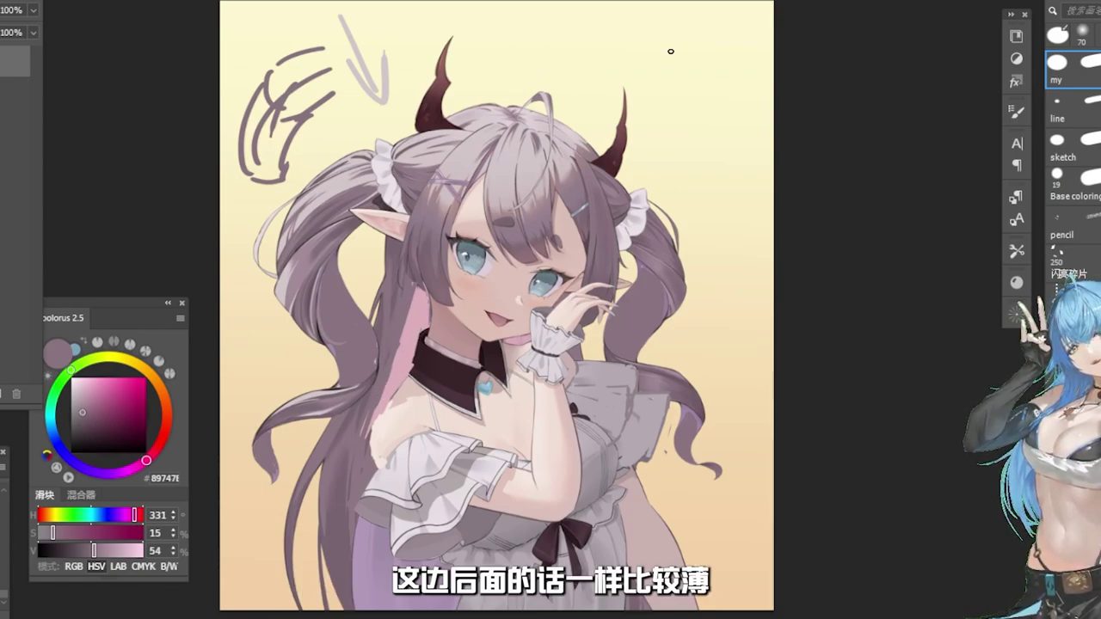
# Sketch a mauve rectangular panel with a curved side flap on the background above the far horn.
pyautogui.moveTo(650, 28); pyautogui.dragTo(647, 114)
pyautogui.moveTo(729, 21); pyautogui.dragTo(726, 106)
pyautogui.moveTo(647, 107); pyautogui.dragTo(722, 103)
pyautogui.moveTo(647, 28)
pyautogui.mouseDown()
pyautogui.moveTo(722, 22)
pyautogui.moveTo(660, 143)
pyautogui.mouseUp()
pyautogui.moveTo(645, 105)
pyautogui.mouseDown()
pyautogui.moveTo(666, 148)
pyautogui.moveTo(667, 123)
pyautogui.moveTo(705, 90)
pyautogui.moveTo(676, 110)
pyautogui.moveTo(720, 91)
pyautogui.mouseUp()
pyautogui.moveTo(654, 105)
pyautogui.mouseDown()
pyautogui.moveTo(723, 85)
pyautogui.moveTo(695, 117)
pyautogui.moveTo(671, 115)
pyautogui.moveTo(709, 102)
pyautogui.mouseUp()
pyautogui.press('e')
pyautogui.hotkey('ctrl', 'z')
pyautogui.press('b')
# Paint out the panel sketch's surplus side and bottom lines in the background yellow (H 51, S 19, V 98) with a larger brush.
pyautogui.keyDown('alt'); pyautogui.click(696, 113); pyautogui.keyUp('alt')
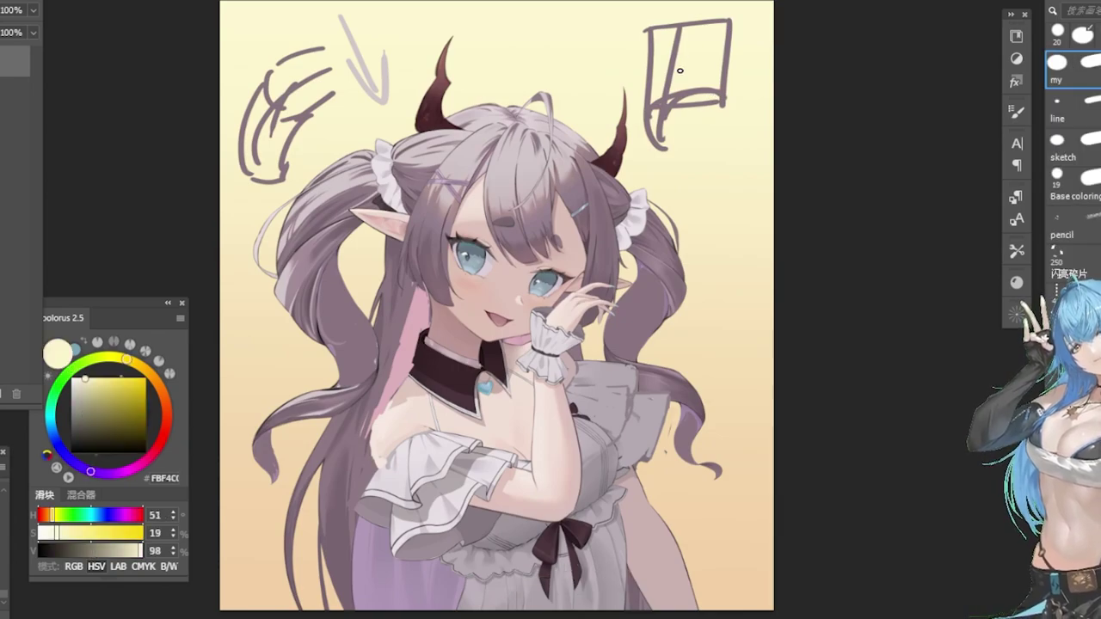
pyautogui.press(']')
pyautogui.moveTo(675, 109)
pyautogui.mouseDown()
pyautogui.moveTo(723, 110)
pyautogui.moveTo(691, 98)
pyautogui.moveTo(700, 98)
pyautogui.moveTo(675, 118)
pyautogui.mouseUp()
pyautogui.moveTo(655, 19); pyautogui.dragTo(647, 99)
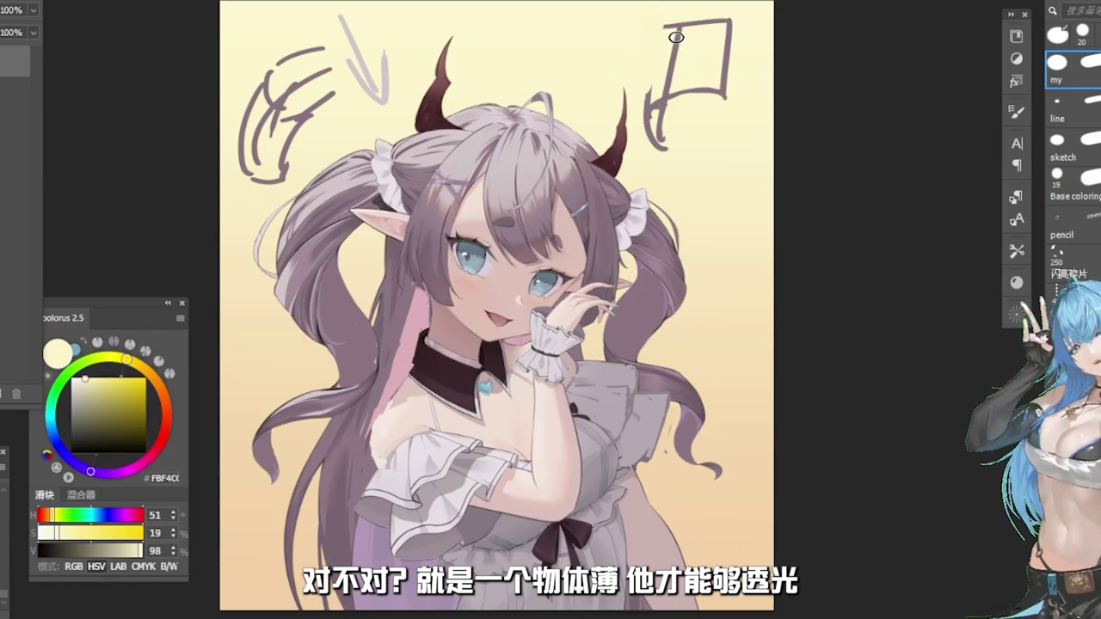
# Redraw the panel's side edge in mauve (H 331, S 15, V 54) and add a thick slanted bar with an arrow pointing at it.
pyautogui.keyDown('alt'); pyautogui.click(677, 52); pyautogui.keyUp('alt')
pyautogui.moveTo(666, 39)
pyautogui.mouseDown()
pyautogui.moveTo(725, 24)
pyautogui.moveTo(644, 115)
pyautogui.mouseUp()
pyautogui.moveTo(736, 151)
pyautogui.mouseDown()
pyautogui.moveTo(702, 185)
pyautogui.moveTo(693, 219)
pyautogui.moveTo(714, 207)
pyautogui.mouseUp()
pyautogui.moveTo(692, 130)
pyautogui.mouseDown()
pyautogui.moveTo(716, 158)
pyautogui.moveTo(719, 145)
pyautogui.mouseUp()
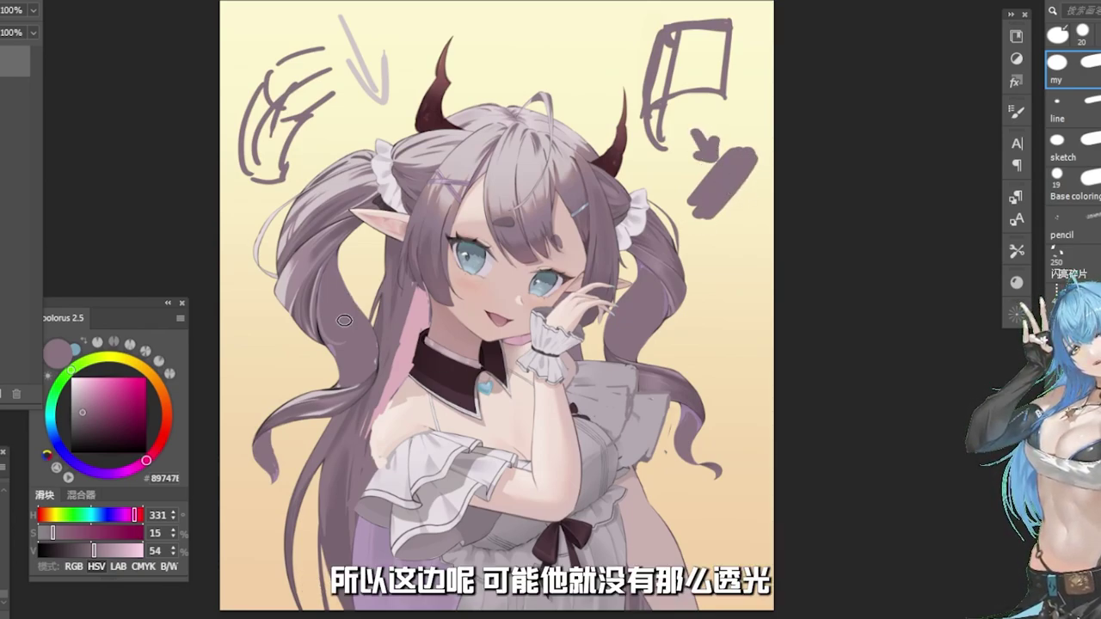
# Sample the light hair tone (H 345, S 6, V 82) and paint highlights along the near pigtail's lower curve.
pyautogui.keyDown('alt'); pyautogui.click(340, 179); pyautogui.keyUp('alt')
pyautogui.keyDown('alt'); pyautogui.click(327, 187); pyautogui.keyUp('alt')
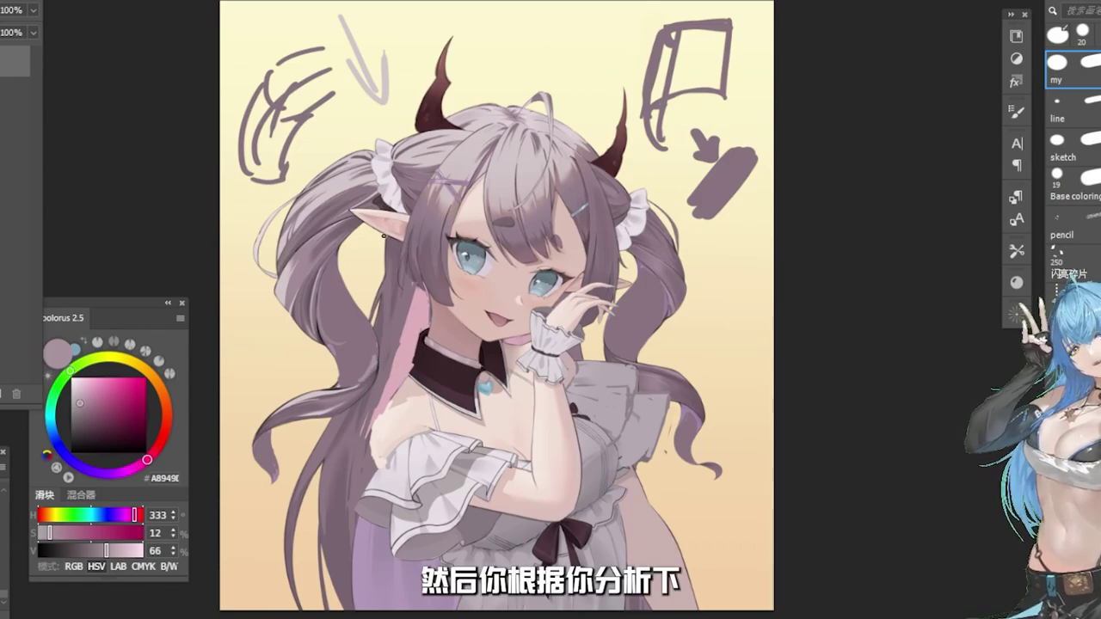
pyautogui.keyDown('alt'); pyautogui.click(340, 179); pyautogui.keyUp('alt')
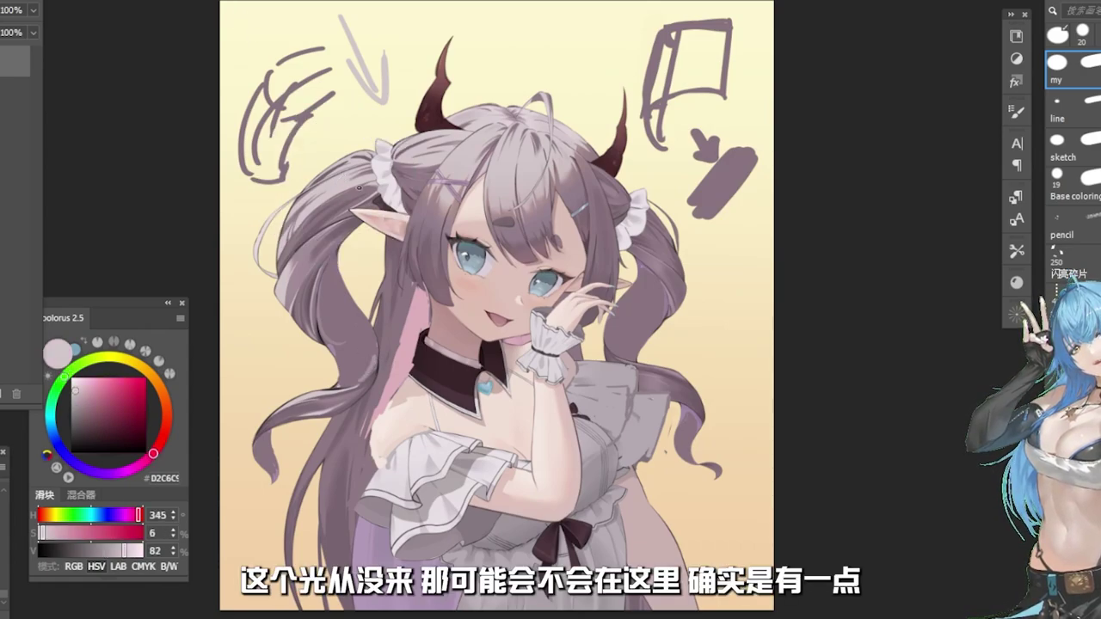
pyautogui.moveTo(339, 387); pyautogui.dragTo(372, 362)
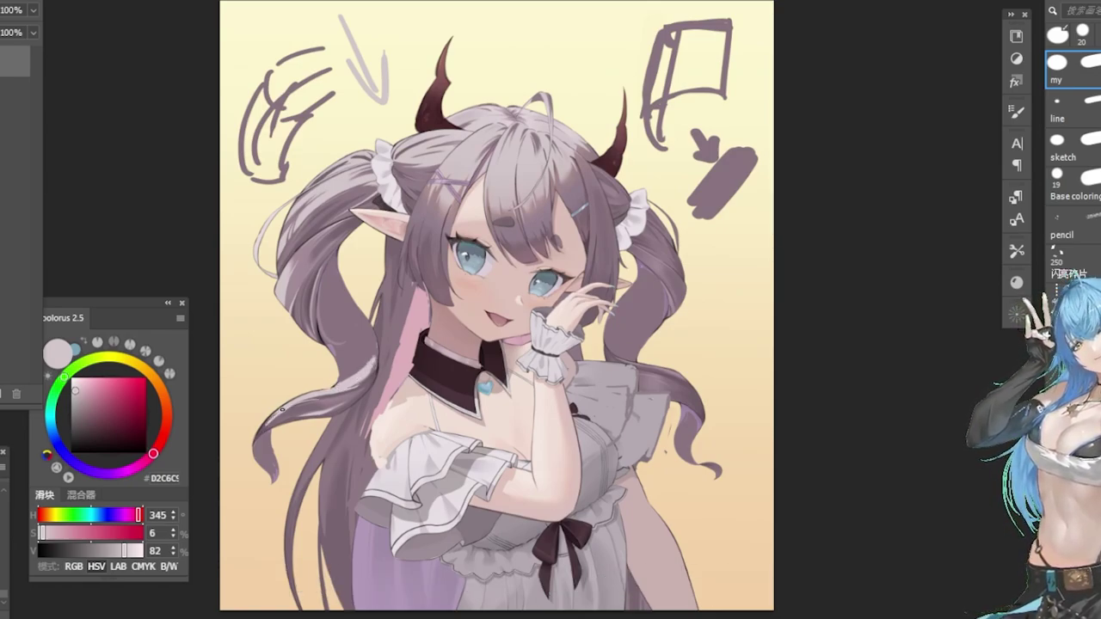
# Paint the near pigtail's curled tip pink (H 346, S 22, V 87) as transmitted light and soften its end with the eraser.
pyautogui.keyDown('alt'); pyautogui.click(266, 449); pyautogui.keyUp('alt')
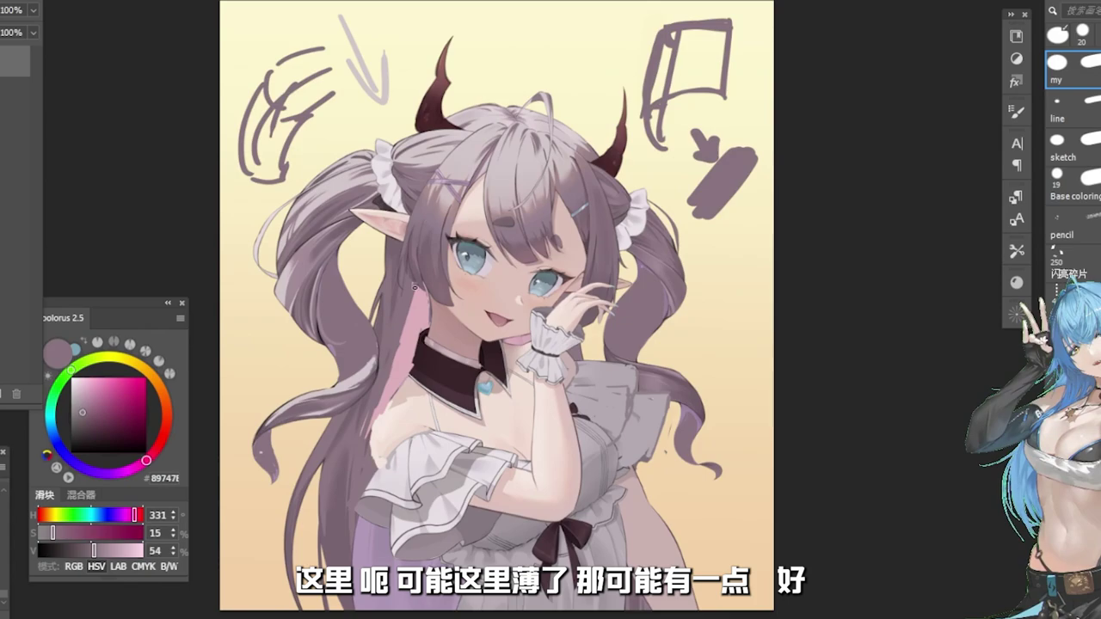
pyautogui.moveTo(265, 443)
pyautogui.mouseDown()
pyautogui.moveTo(269, 465)
pyautogui.moveTo(266, 448)
pyautogui.mouseUp()
pyautogui.press('e')
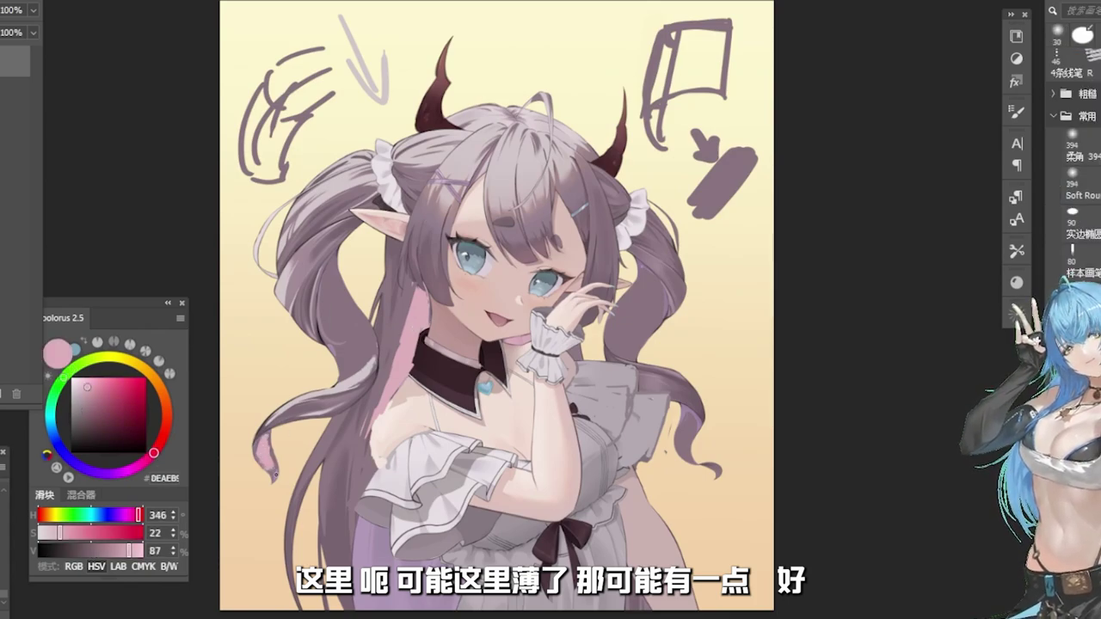
pyautogui.moveTo(268, 436)
pyautogui.mouseDown()
pyautogui.moveTo(259, 461)
pyautogui.moveTo(273, 483)
pyautogui.mouseUp()
pyautogui.press('b')
pyautogui.keyDown('alt'); pyautogui.click(267, 442); pyautogui.keyUp('alt')
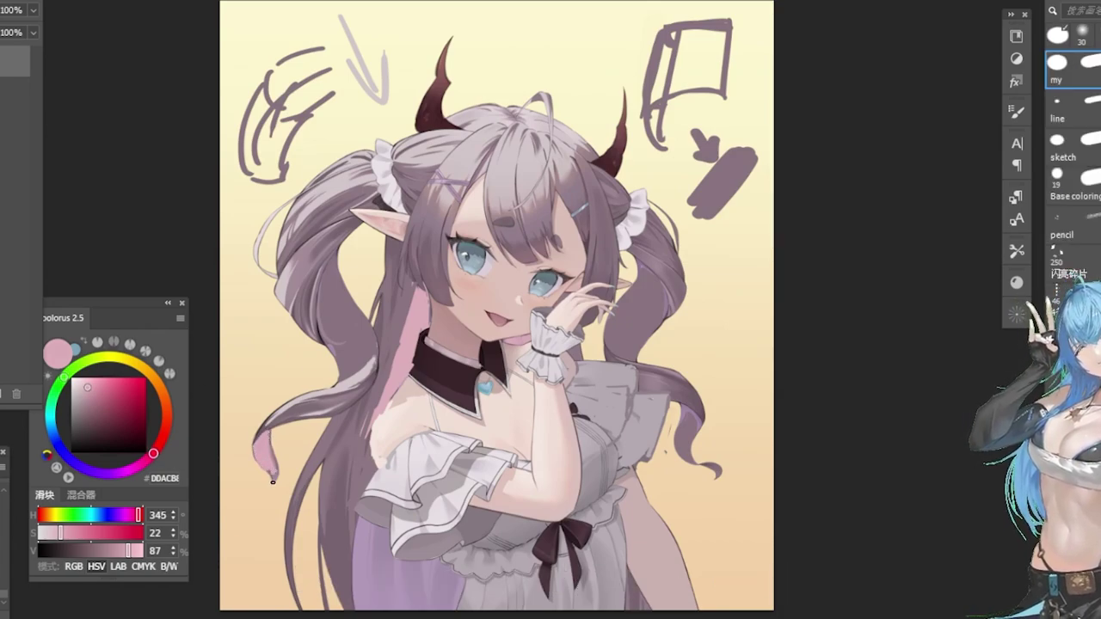
# Extend the pink inner hair (H 346, S 22, V 87) along the shoulder down to the ruffled sleeve.
pyautogui.keyDown('alt'); pyautogui.click(388, 391); pyautogui.keyUp('alt')
pyautogui.moveTo(381, 396); pyautogui.dragTo(361, 488)
pyautogui.moveTo(370, 440); pyautogui.dragTo(366, 475)
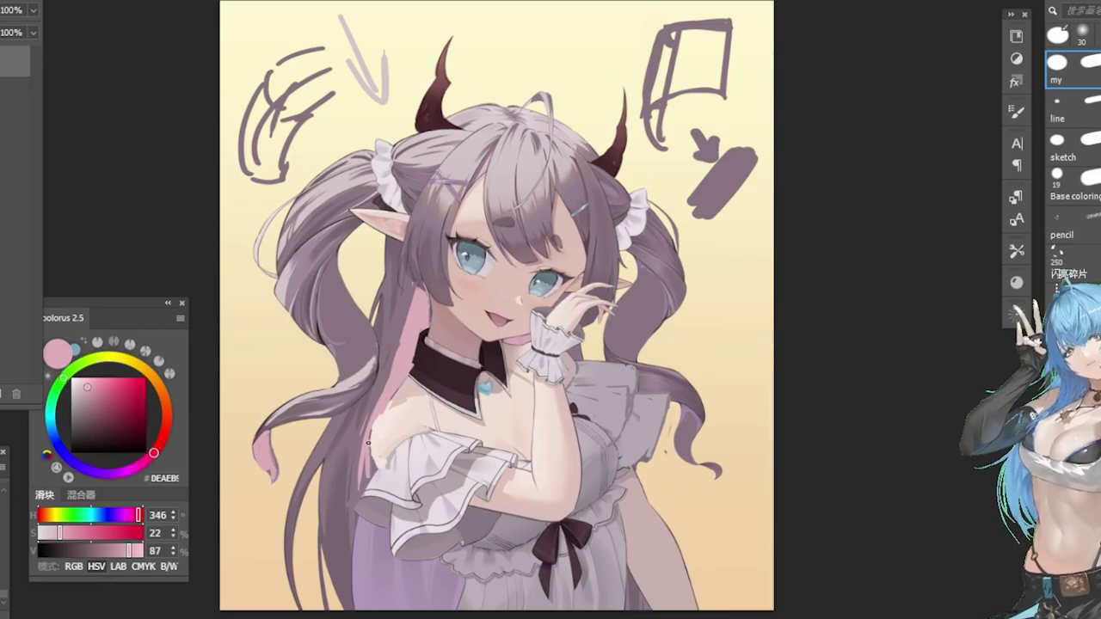
# Undo the last pink stroke and paint mauve strands (H 331, S 15, V 54) over the pink hair, from beside the neck to the sleeve.
pyautogui.keyDown('alt'); pyautogui.click(382, 389); pyautogui.keyUp('alt')
pyautogui.hotkey('ctrl', 'z')
pyautogui.moveTo(396, 371)
pyautogui.mouseDown()
pyautogui.moveTo(407, 443)
pyautogui.moveTo(405, 349)
pyautogui.moveTo(401, 478)
pyautogui.mouseUp()
pyautogui.moveTo(385, 394); pyautogui.dragTo(398, 478)
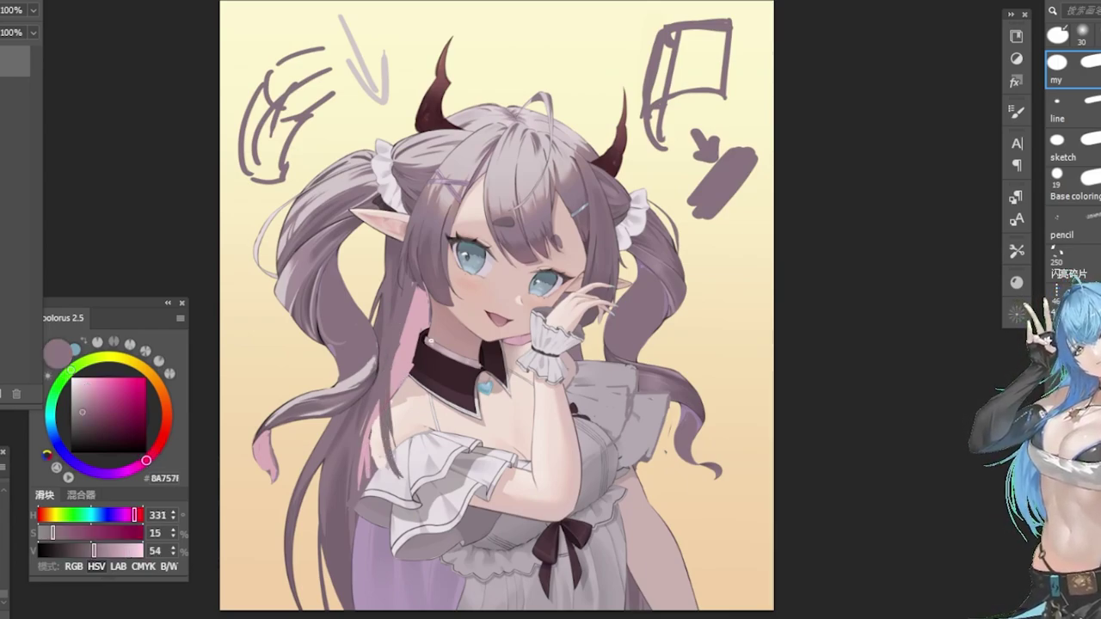
pyautogui.moveTo(406, 311); pyautogui.dragTo(401, 420)
pyautogui.moveTo(396, 358); pyautogui.dragTo(395, 427)
pyautogui.moveTo(397, 389); pyautogui.dragTo(416, 437)
pyautogui.moveTo(411, 301); pyautogui.dragTo(409, 358)
pyautogui.moveTo(415, 294); pyautogui.dragTo(416, 358)
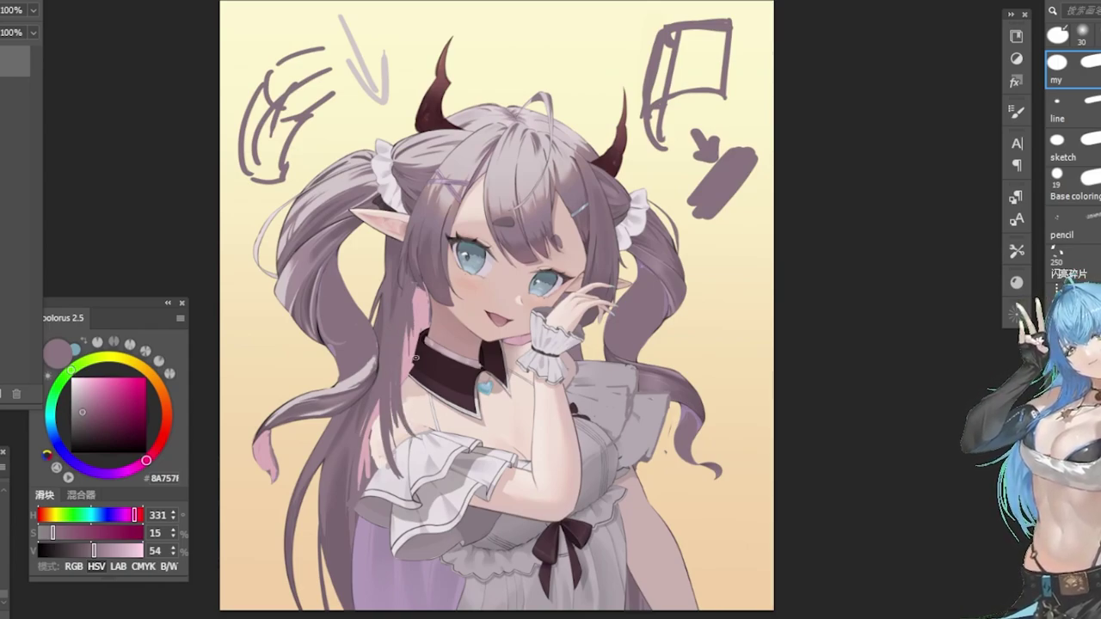
# Touch up the pink hair gap between the shoulder and the outer hair with sampled pink (H 346, S 22, V 87).
pyautogui.keyDown('alt'); pyautogui.click(368, 450); pyautogui.keyUp('alt')
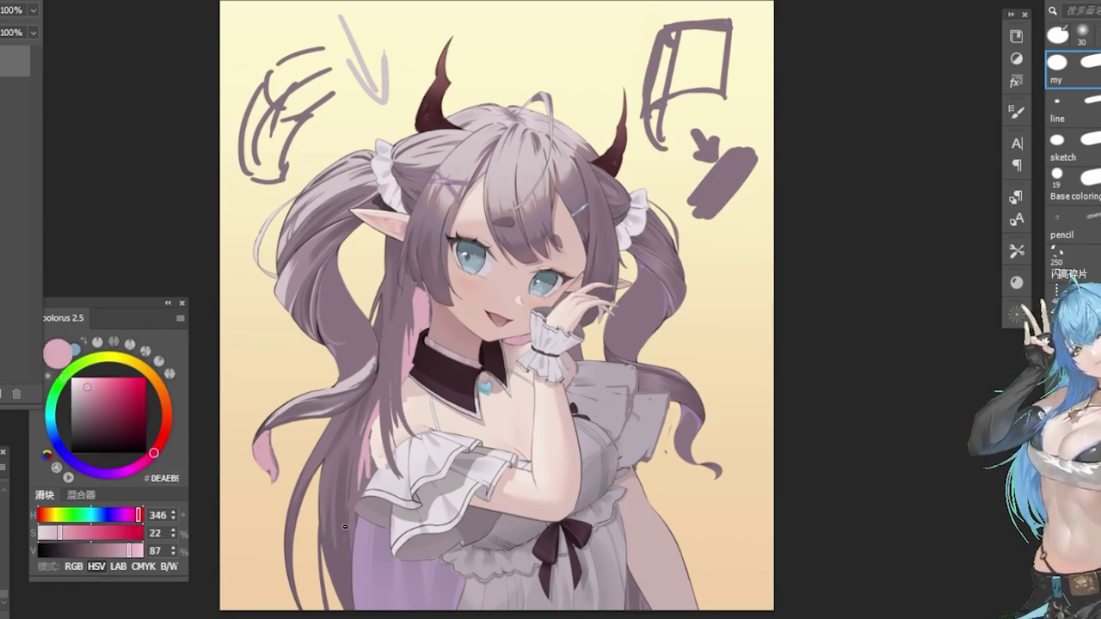
pyautogui.keyDown('alt'); pyautogui.click(366, 441); pyautogui.keyUp('alt')
pyautogui.keyDown('alt'); pyautogui.click(369, 469); pyautogui.keyUp('alt')
pyautogui.moveTo(370, 458)
pyautogui.mouseDown()
pyautogui.moveTo(353, 503)
pyautogui.moveTo(360, 488)
pyautogui.mouseUp()
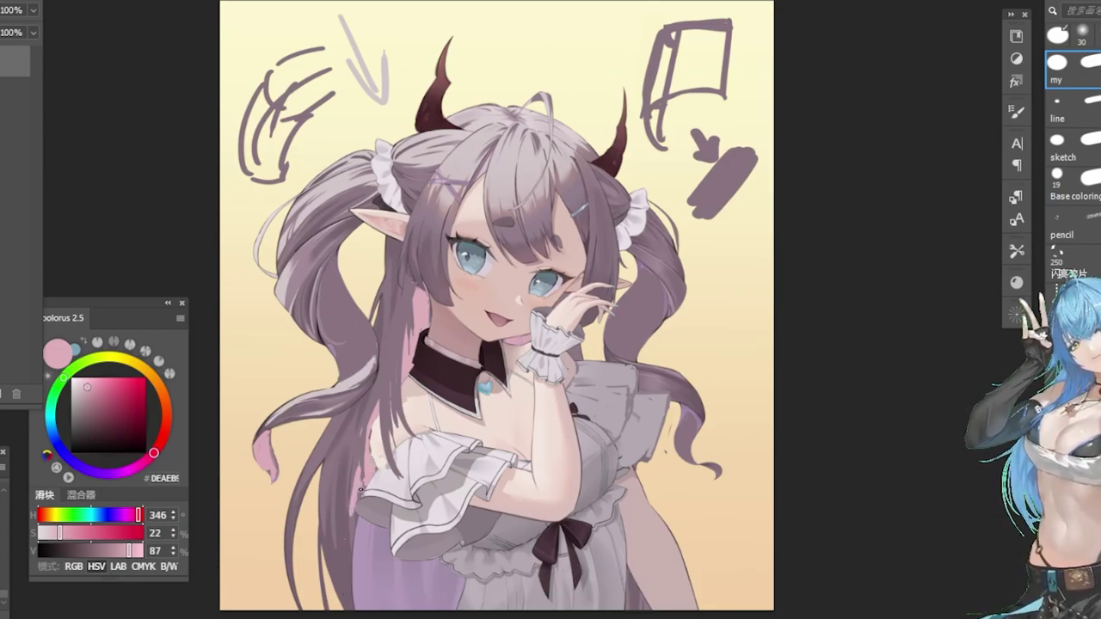
pyautogui.keyDown('alt'); pyautogui.click(370, 438); pyautogui.keyUp('alt')
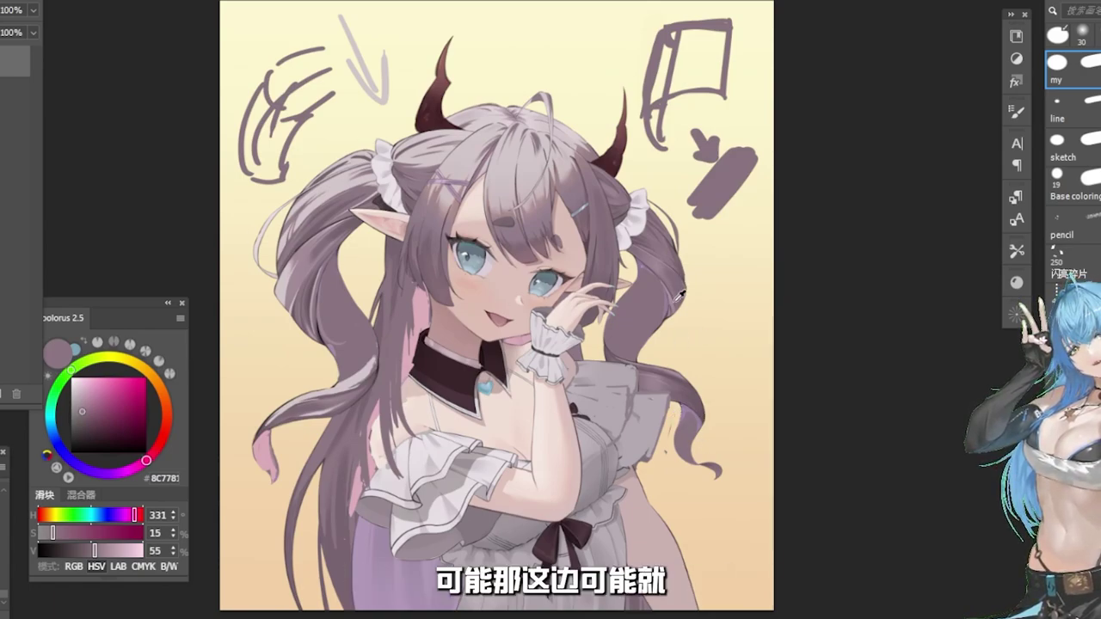
# Paint a highlight on the far pigtail's lower curl in the sampled light hair tone (H 346, S 6, V 82).
pyautogui.keyDown('alt'); pyautogui.click(438, 149); pyautogui.keyUp('alt')
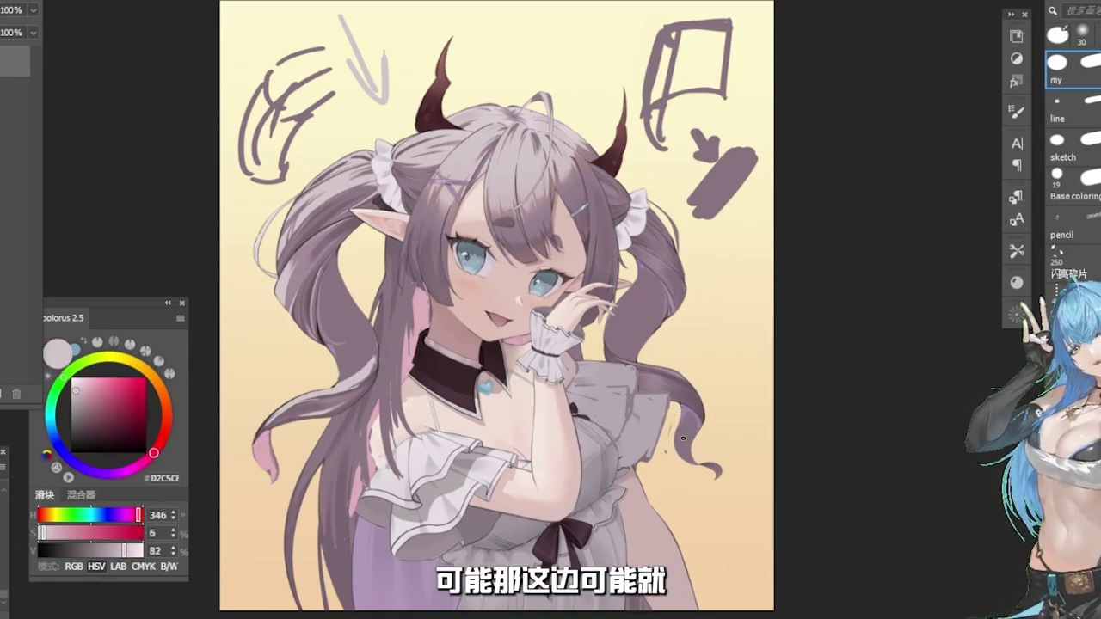
pyautogui.moveTo(681, 424); pyautogui.dragTo(693, 431)
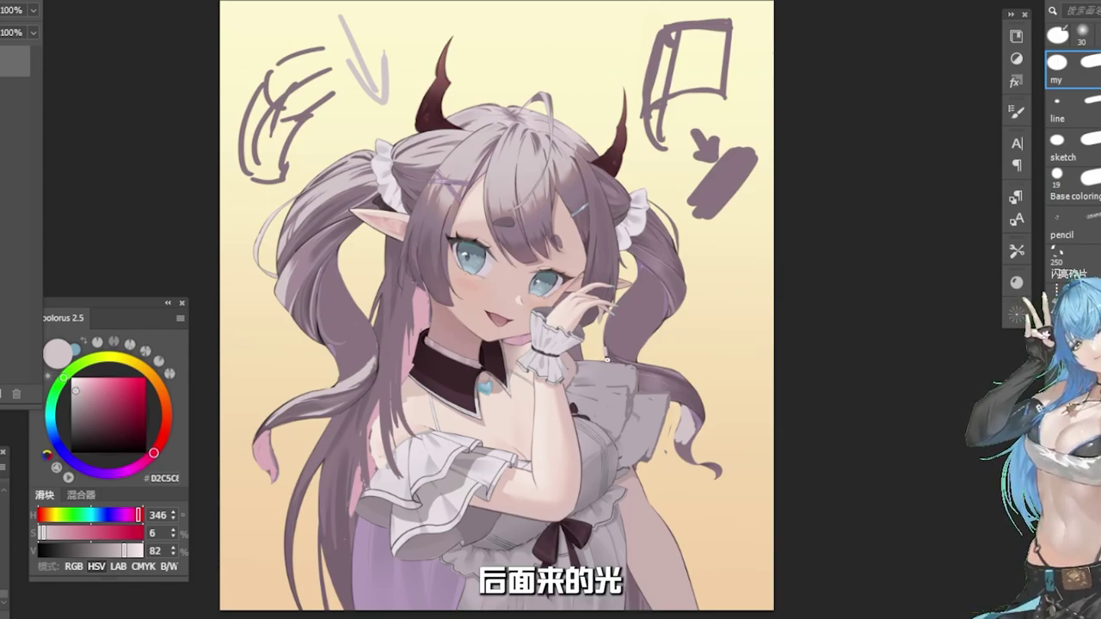
pyautogui.keyDown('alt'); pyautogui.click(697, 424); pyautogui.keyUp('alt')
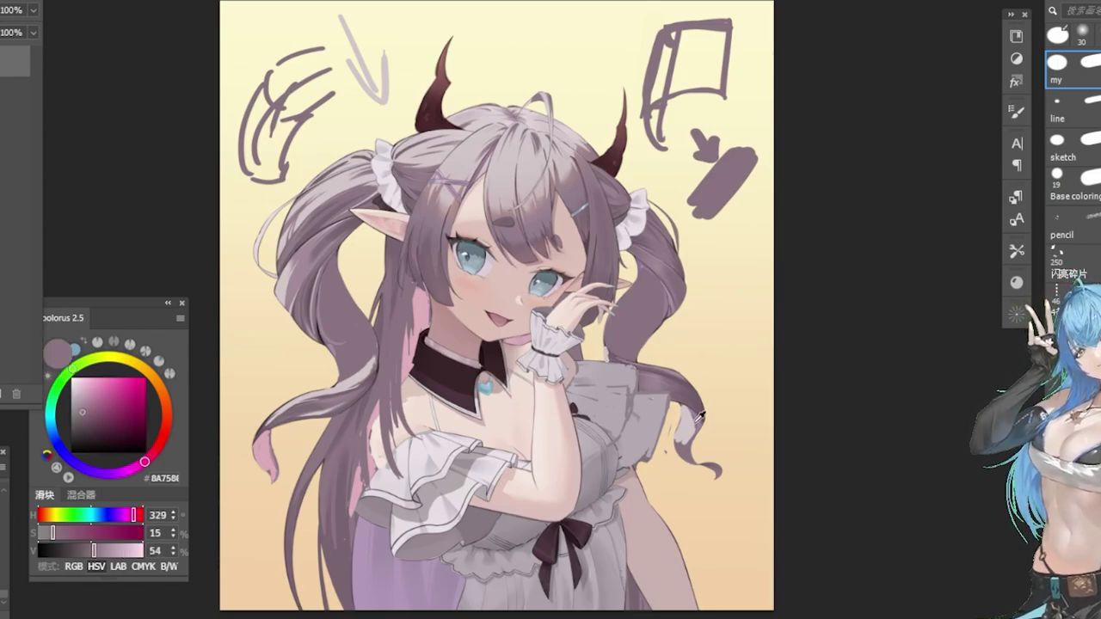
pyautogui.keyDown('alt'); pyautogui.click(692, 425); pyautogui.keyUp('alt')
pyautogui.moveTo(689, 421); pyautogui.dragTo(693, 418)
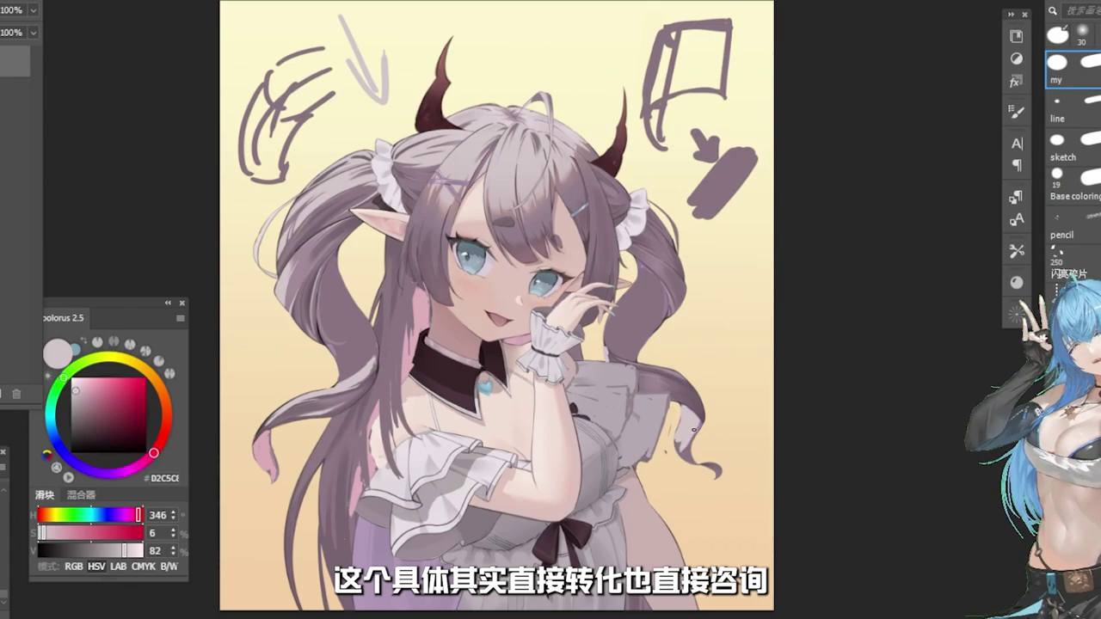
# Paint the far pigtail's lower curl with sampled mauve shadow (H 331, S 15, V 54).
pyautogui.keyDown('alt'); pyautogui.click(696, 446); pyautogui.keyUp('alt')
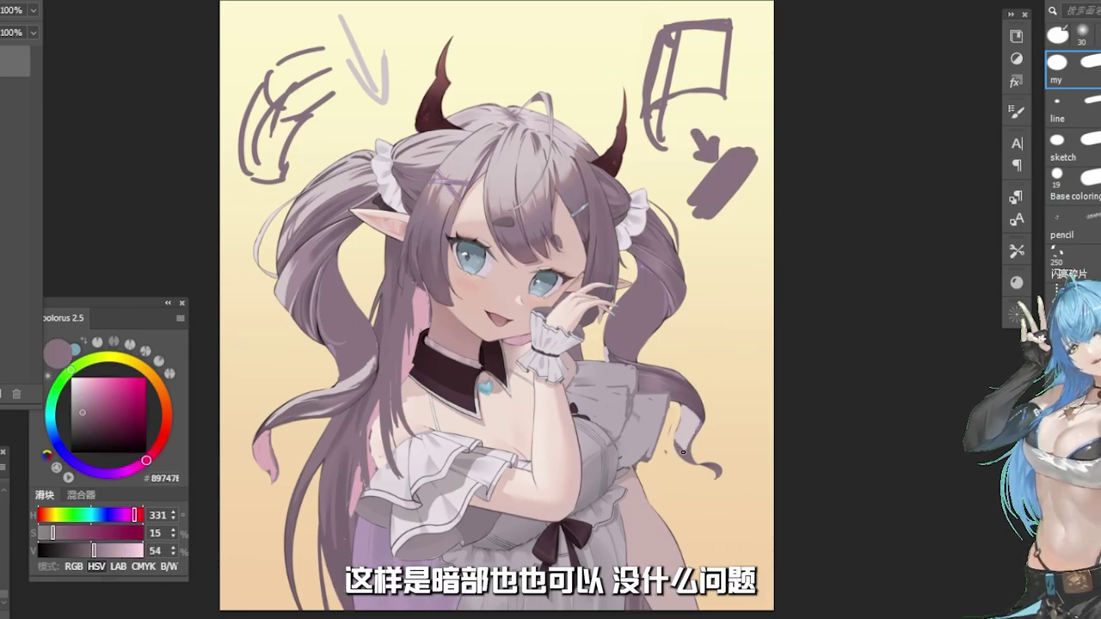
pyautogui.moveTo(690, 421); pyautogui.dragTo(688, 450)
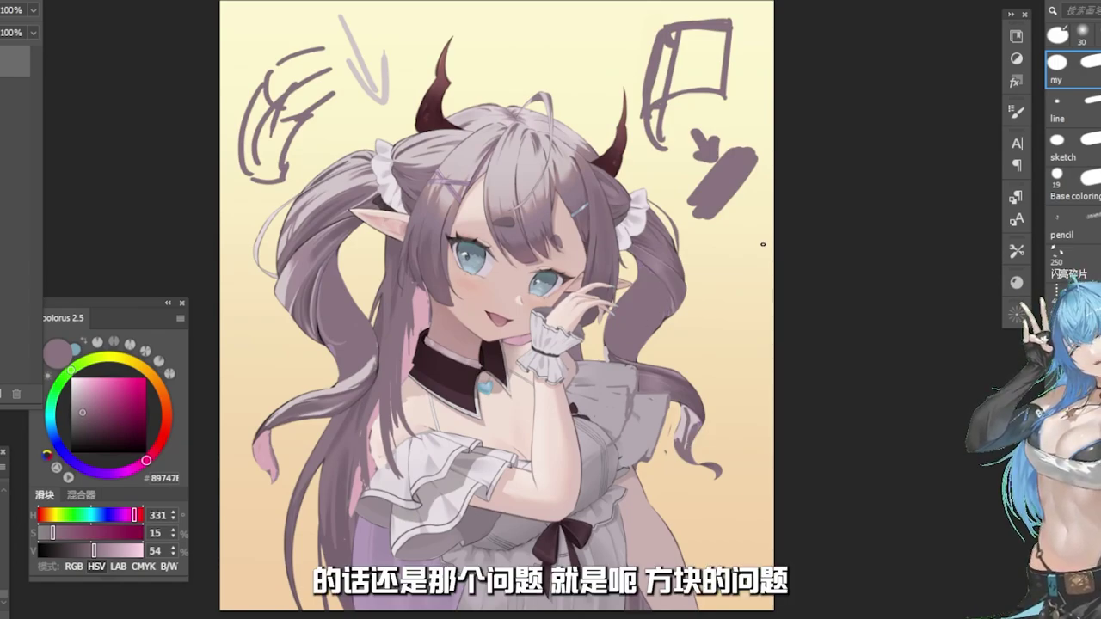
# Sketch a mauve cube in two-point view (H 331, S 15, V 54) above the head, beside the curved square sketch.
pyautogui.moveTo(536, 24)
pyautogui.mouseDown()
pyautogui.moveTo(544, 54)
pyautogui.moveTo(536, 23)
pyautogui.moveTo(581, 43)
pyautogui.moveTo(551, 79)
pyautogui.moveTo(576, 77)
pyautogui.moveTo(613, 17)
pyautogui.moveTo(585, 40)
pyautogui.moveTo(635, 31)
pyautogui.mouseUp()
pyautogui.moveTo(620, 13); pyautogui.dragTo(637, 34)
pyautogui.keyDown('alt'); pyautogui.click(636, 38); pyautogui.keyUp('alt')
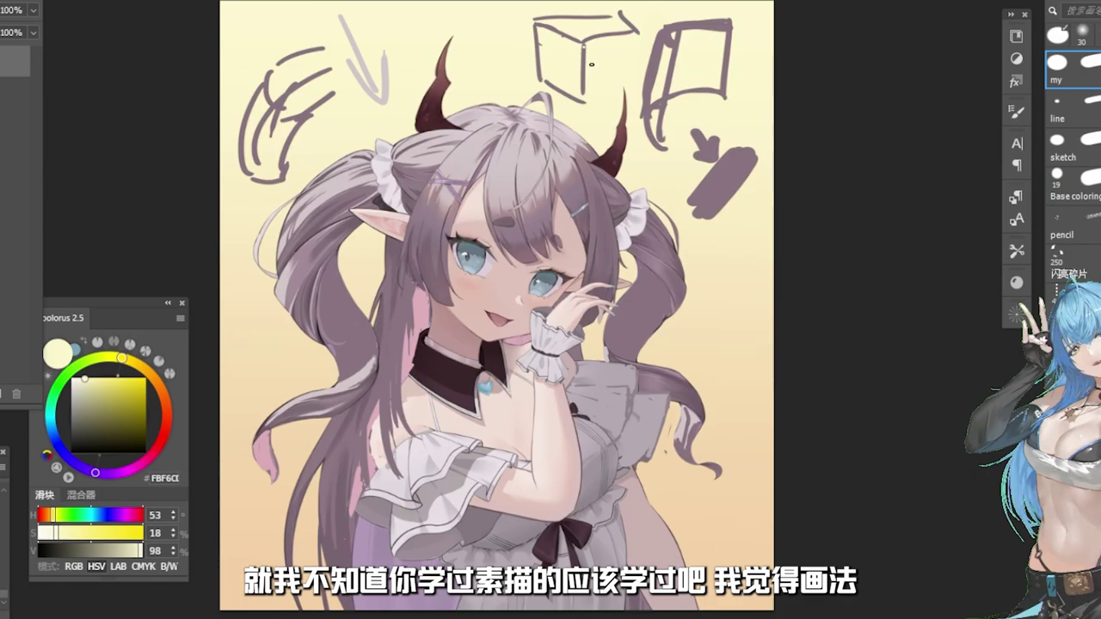
pyautogui.keyDown('alt'); pyautogui.click(587, 53); pyautogui.keyUp('alt')
pyautogui.moveTo(586, 95); pyautogui.dragTo(618, 84)
pyautogui.moveTo(633, 34); pyautogui.dragTo(631, 79)
pyautogui.moveTo(586, 99); pyautogui.dragTo(629, 84)
pyautogui.moveTo(603, 19); pyautogui.dragTo(637, 32)
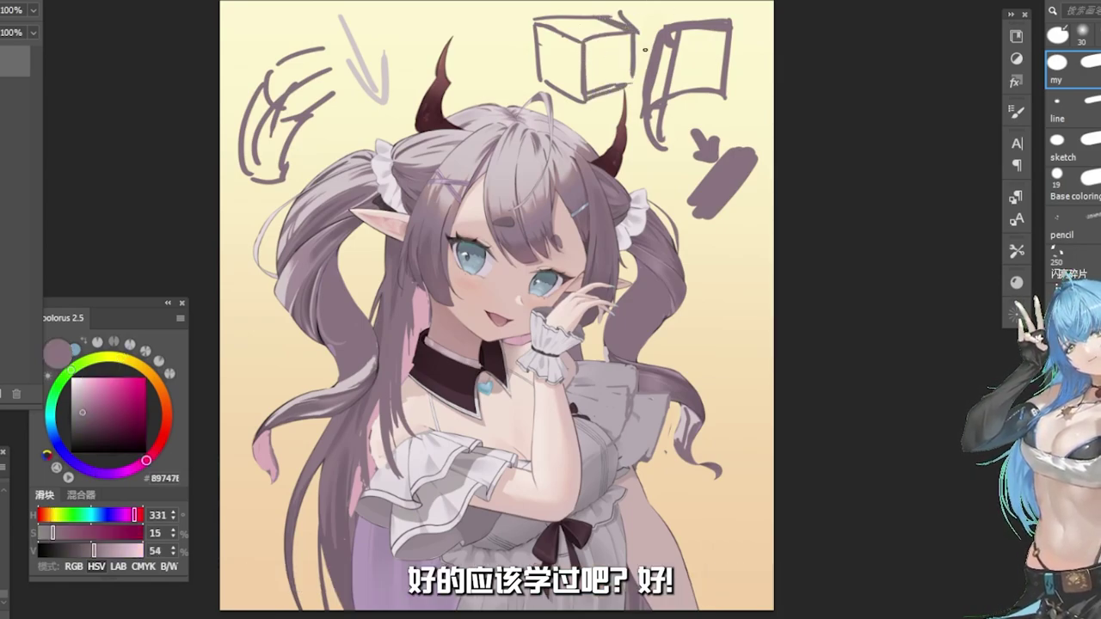
# Clean up the overshooting lines at the cube's upper far corner with the sampled cream background (H 55, S 17, V 99).
pyautogui.press('e')
pyautogui.moveTo(614, 15)
pyautogui.mouseDown()
pyautogui.moveTo(633, 31)
pyautogui.moveTo(626, 16)
pyautogui.mouseUp()
pyautogui.hotkey('ctrl', 'z')
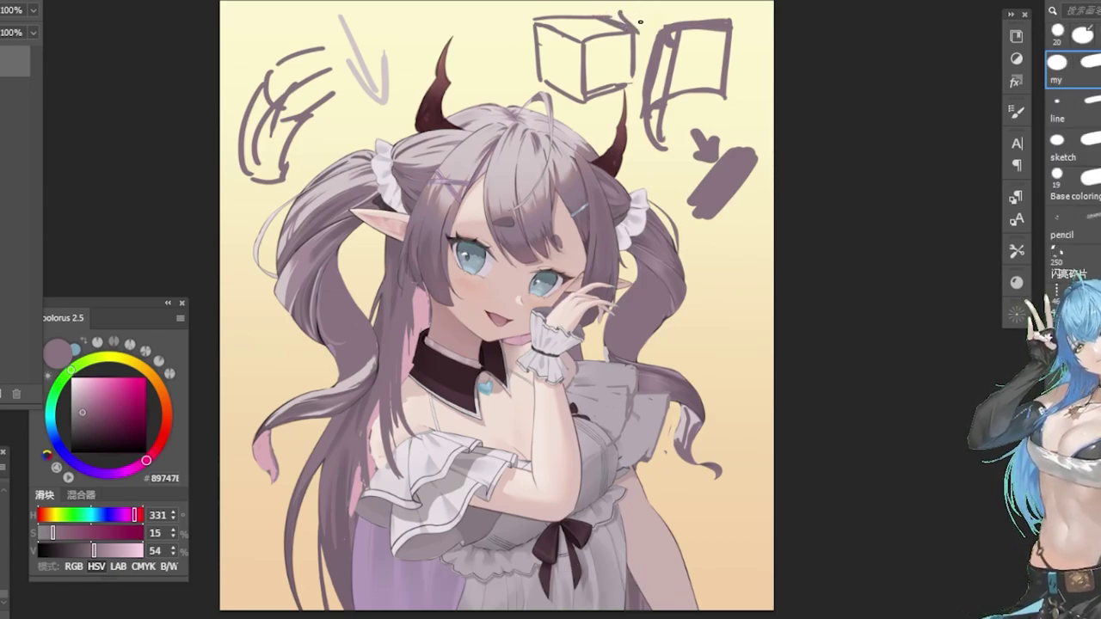
pyautogui.keyDown('alt'); pyautogui.click(644, 12); pyautogui.keyUp('alt')
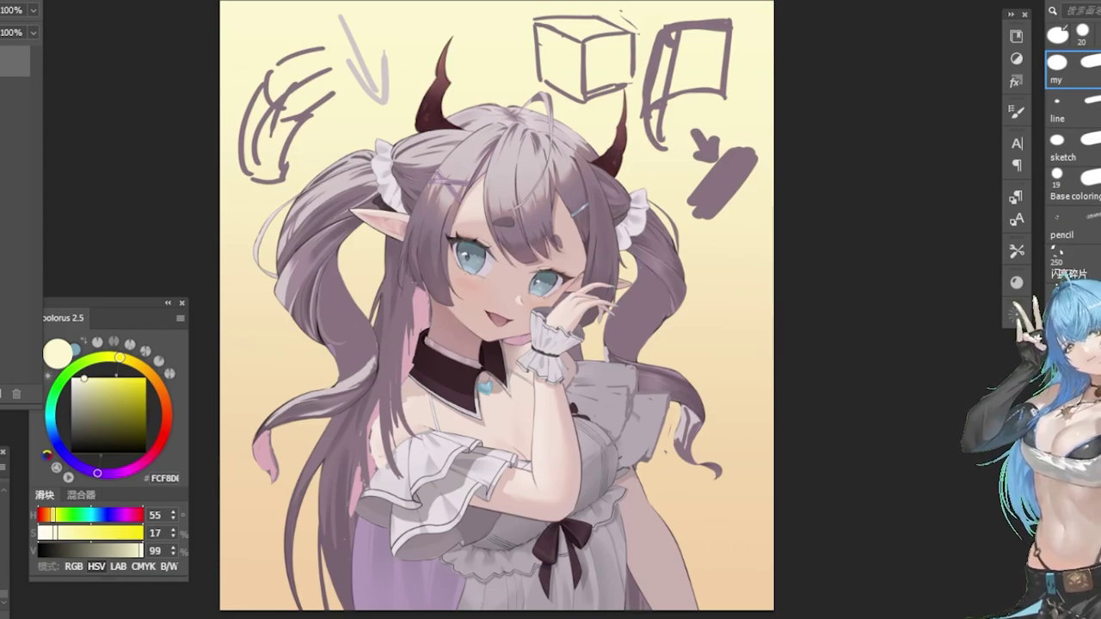
# Hatch the cube's left face in sampled mauve (H 331, S 15, V 54), concentrating the strokes toward the central vertical edge.
pyautogui.keyDown('alt'); pyautogui.click(585, 44); pyautogui.keyUp('alt')
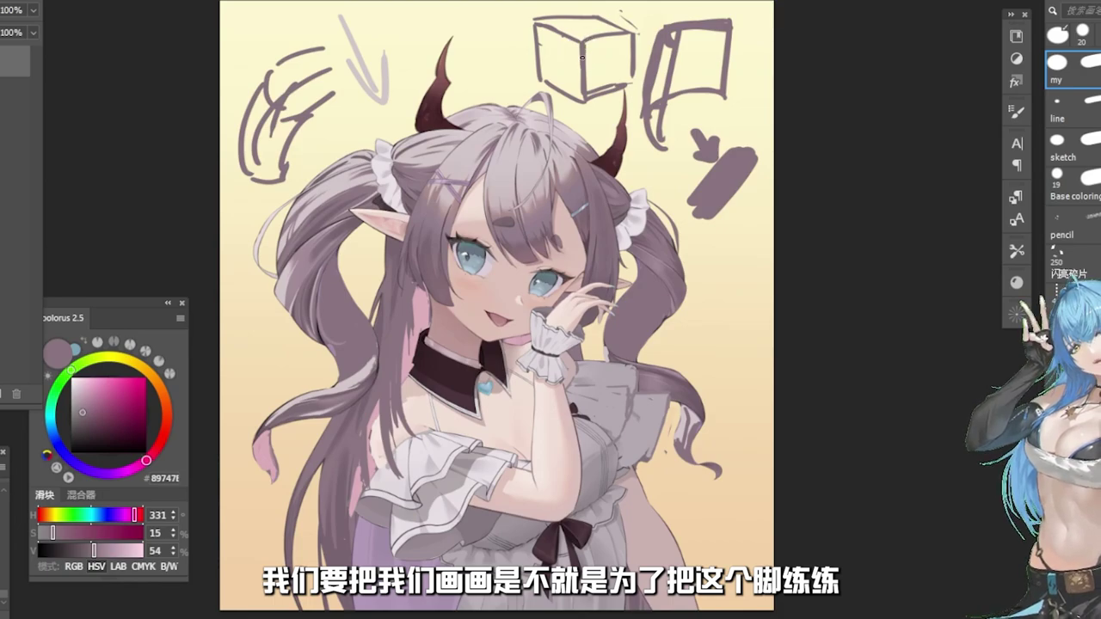
pyautogui.moveTo(594, 62); pyautogui.dragTo(575, 67)
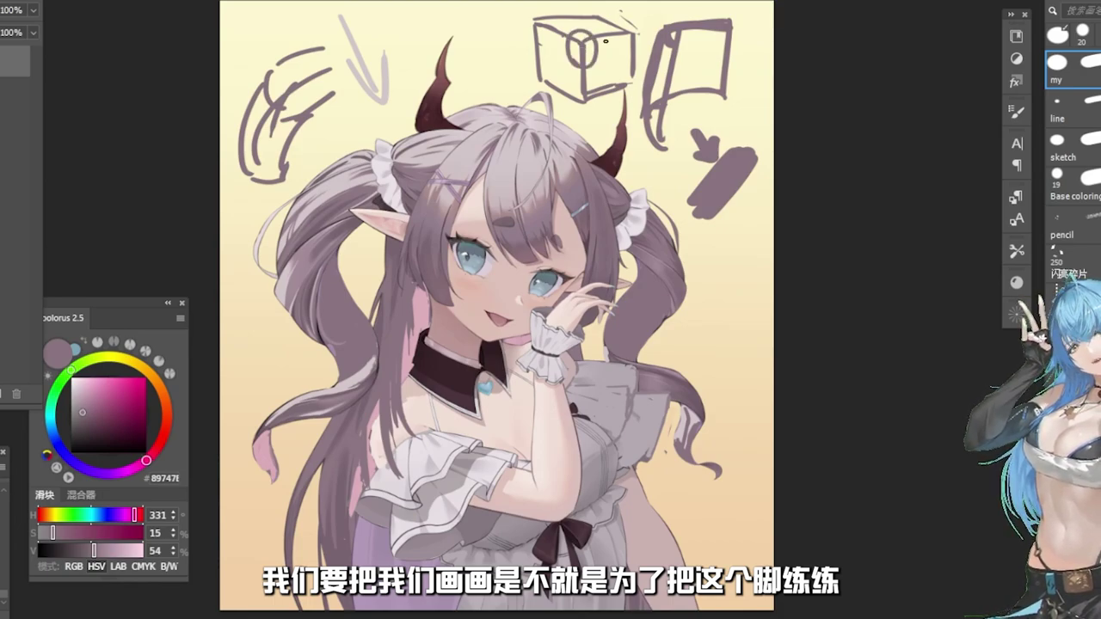
pyautogui.hotkey('ctrl', 'z')
pyautogui.moveTo(585, 50)
pyautogui.mouseDown()
pyautogui.moveTo(576, 60)
pyautogui.moveTo(558, 38)
pyautogui.mouseUp()
pyautogui.moveTo(581, 80); pyautogui.dragTo(549, 26)
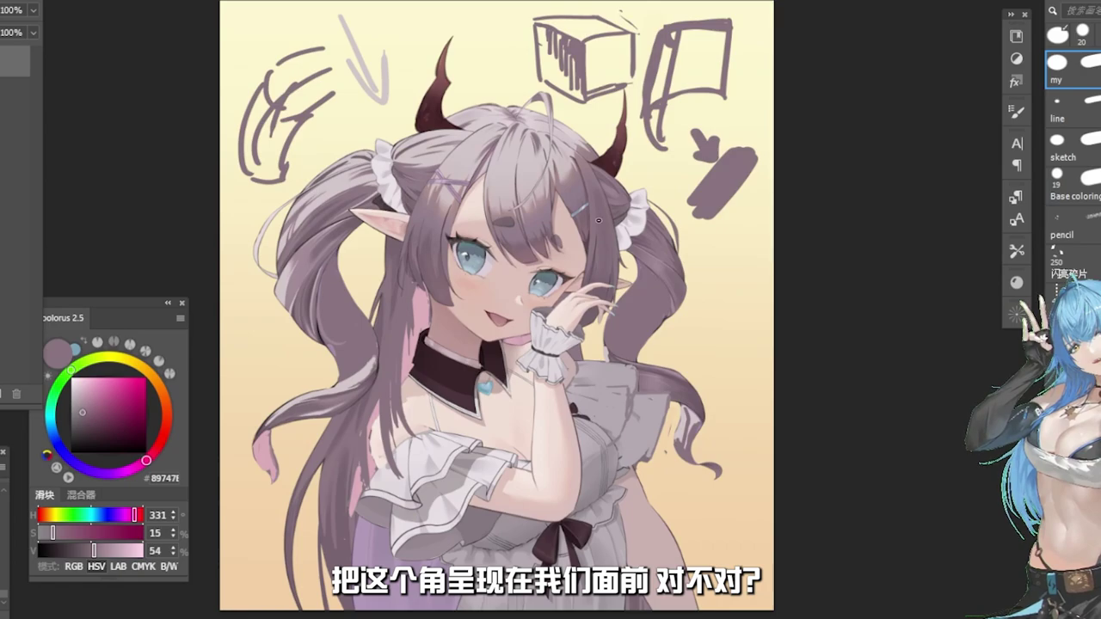
# Hatch the cube's right face beside the central edge in a lighter mauve (H 331, S 12, V 62).
pyautogui.keyDown('alt'); pyautogui.click(602, 55); pyautogui.keyUp('alt')
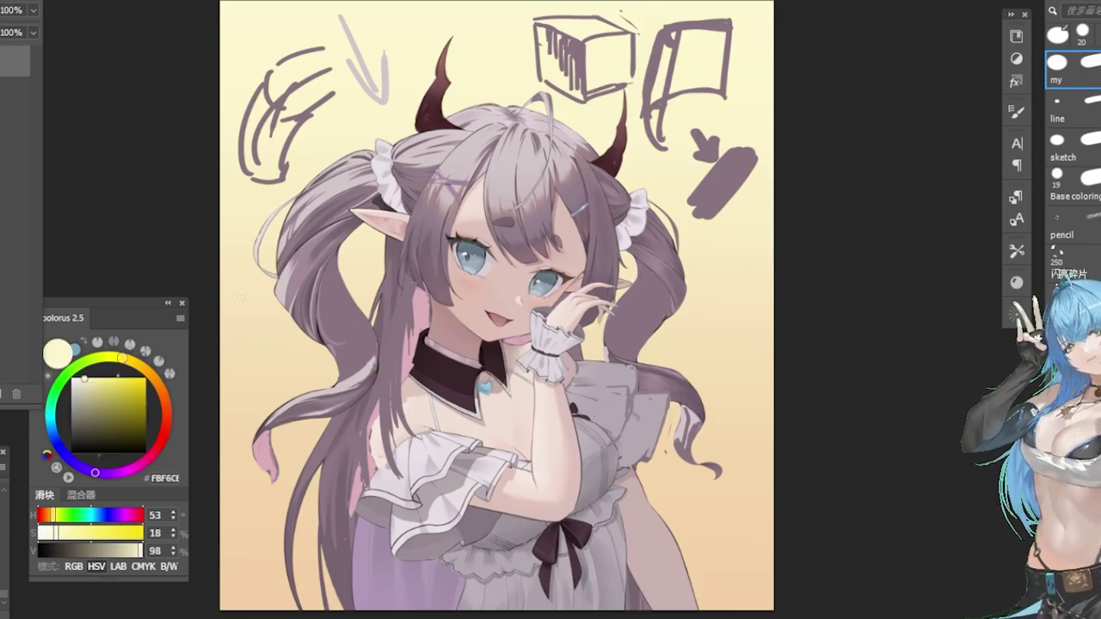
pyautogui.keyDown('alt'); pyautogui.click(575, 50); pyautogui.keyUp('alt')
pyautogui.click(80, 406)
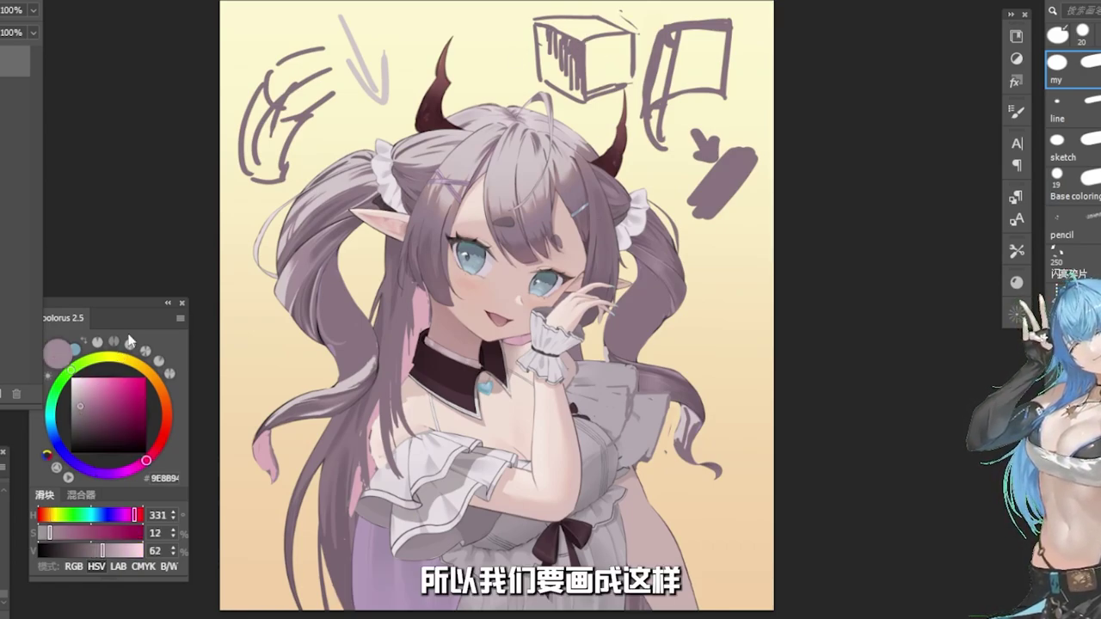
pyautogui.moveTo(586, 45)
pyautogui.mouseDown()
pyautogui.moveTo(610, 54)
pyautogui.moveTo(614, 41)
pyautogui.mouseUp()
# Thin and fade the cube's outer edges with the sampled cream background (H 51, S 19, V 98).
pyautogui.keyDown('alt'); pyautogui.click(639, 45); pyautogui.keyUp('alt')
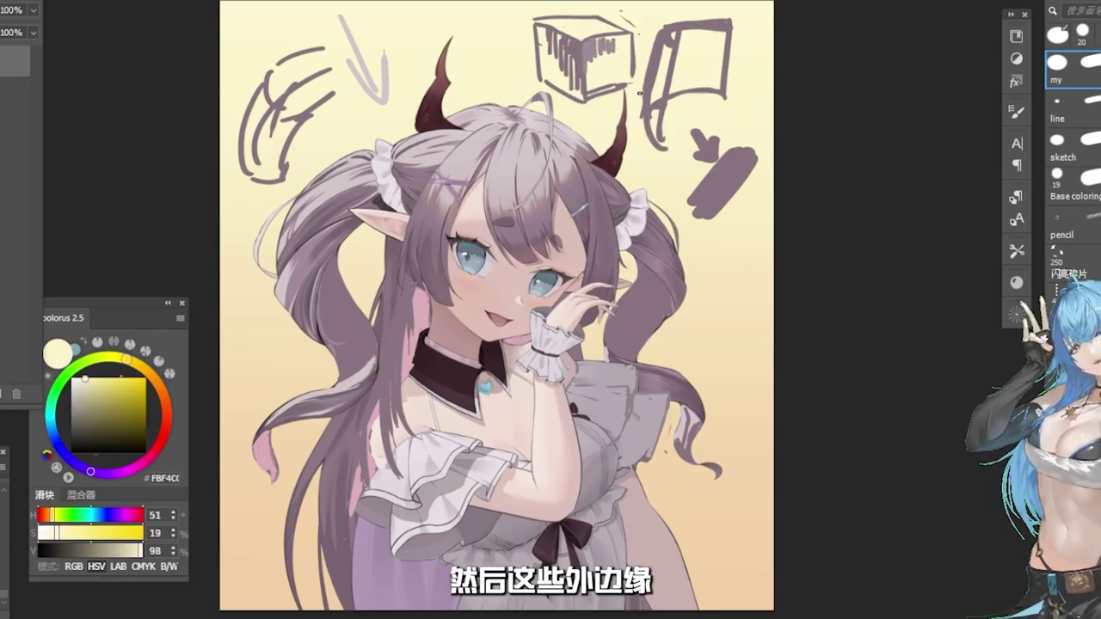
pyautogui.moveTo(534, 19)
pyautogui.mouseDown()
pyautogui.moveTo(574, 8)
pyautogui.moveTo(539, 28)
pyautogui.moveTo(531, 16)
pyautogui.moveTo(533, 53)
pyautogui.mouseUp()
pyautogui.moveTo(561, 93); pyautogui.dragTo(570, 103)
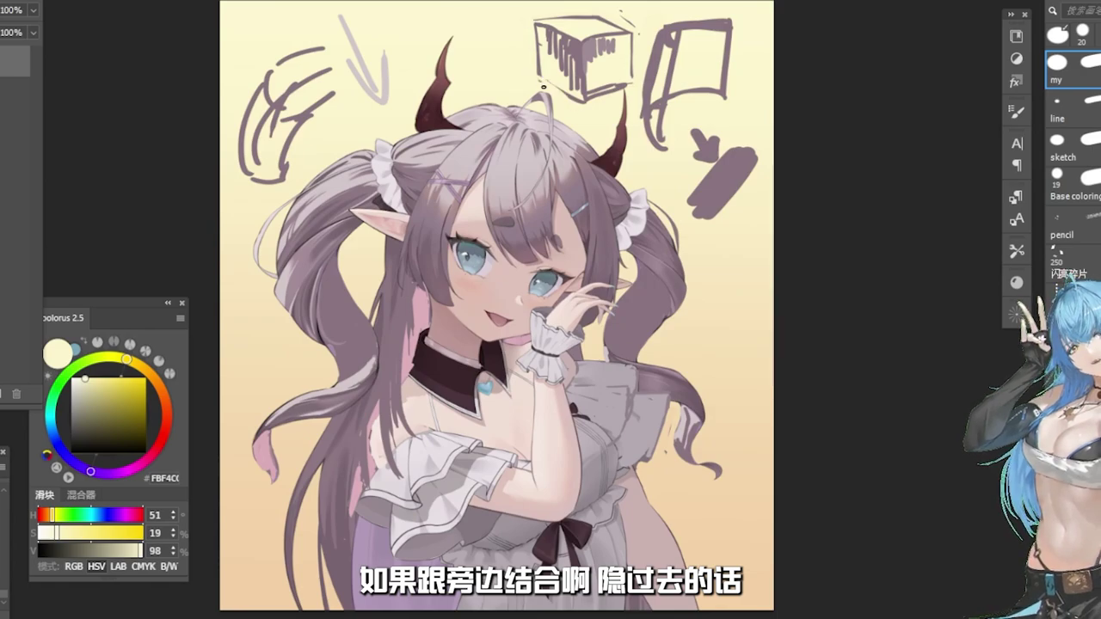
# Extend the mauve hatching (H 331, S 15, V 54) to the outer part of the cube's left face.
pyautogui.keyDown('alt'); pyautogui.click(559, 52); pyautogui.keyUp('alt')
pyautogui.moveTo(549, 31); pyautogui.dragTo(545, 52)
pyautogui.keyDown('alt'); pyautogui.click(557, 39); pyautogui.keyUp('alt')
pyautogui.moveTo(541, 38); pyautogui.dragTo(540, 59)
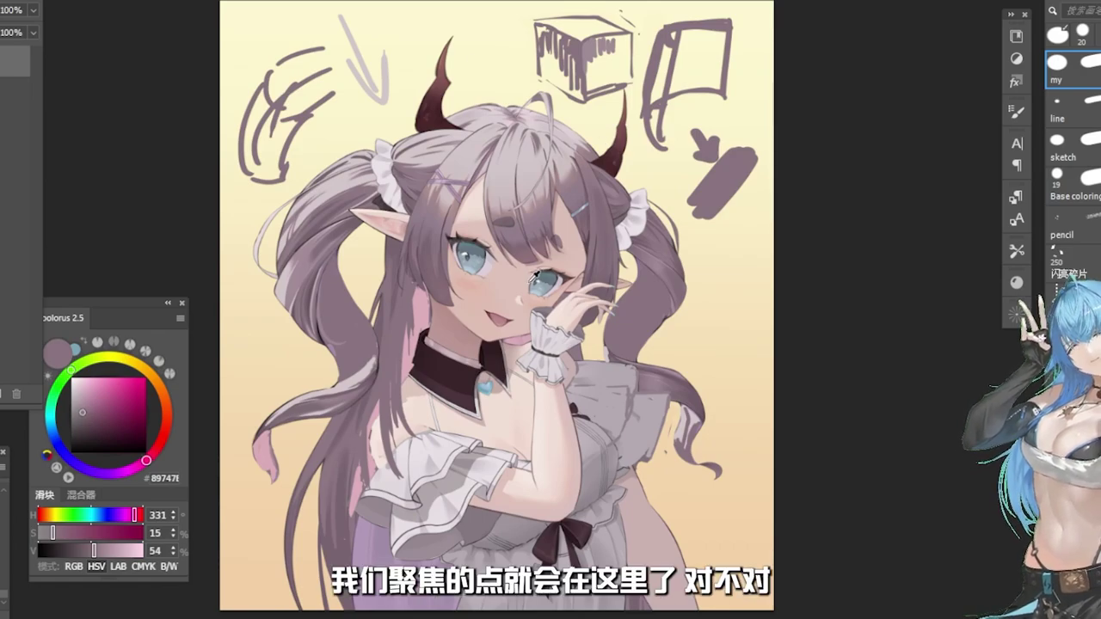
# Touch up the tip of the face-framing lock beside the cheek with sampled mauves, ending on H 338, S 20, V 53.
pyautogui.keyDown('alt'); pyautogui.click(453, 284); pyautogui.keyUp('alt')
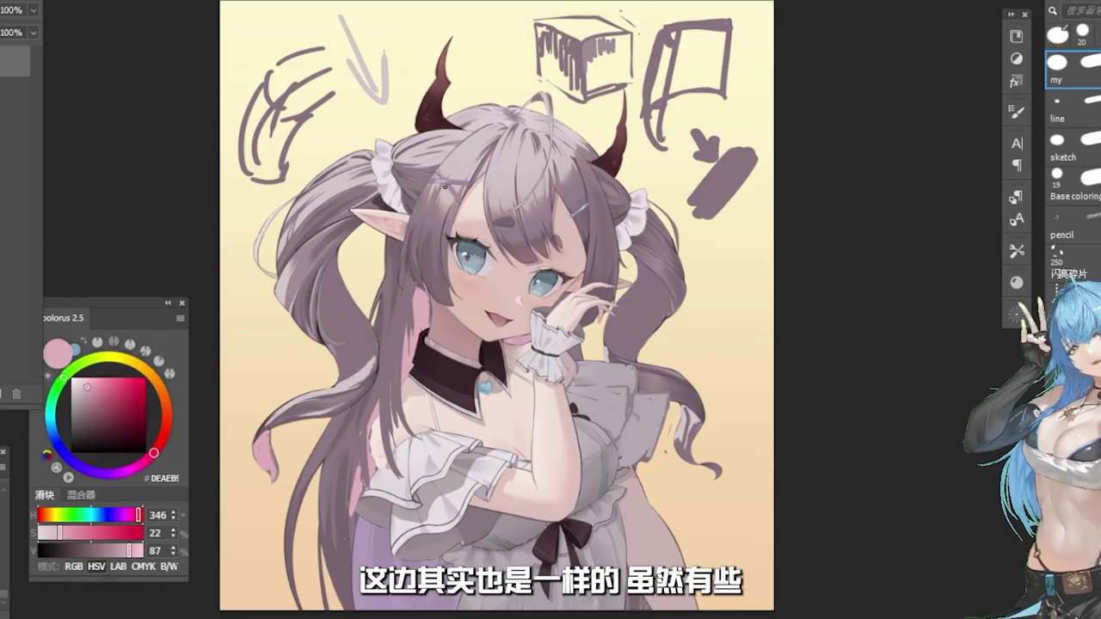
pyautogui.keyDown('alt'); pyautogui.click(433, 222); pyautogui.keyUp('alt')
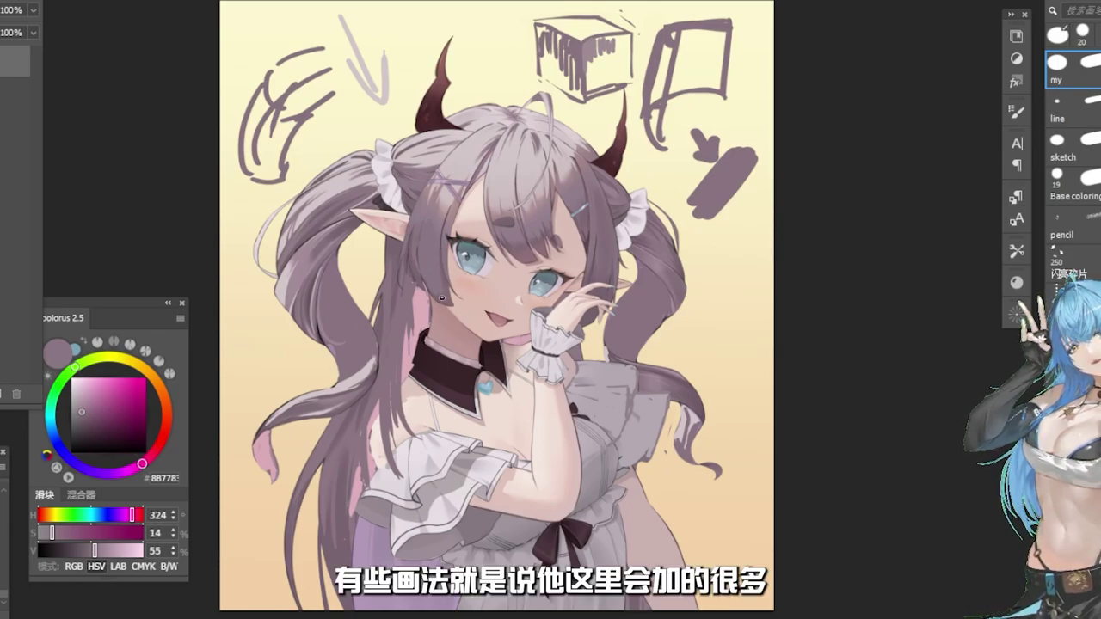
pyautogui.keyDown('alt'); pyautogui.click(446, 289); pyautogui.keyUp('alt')
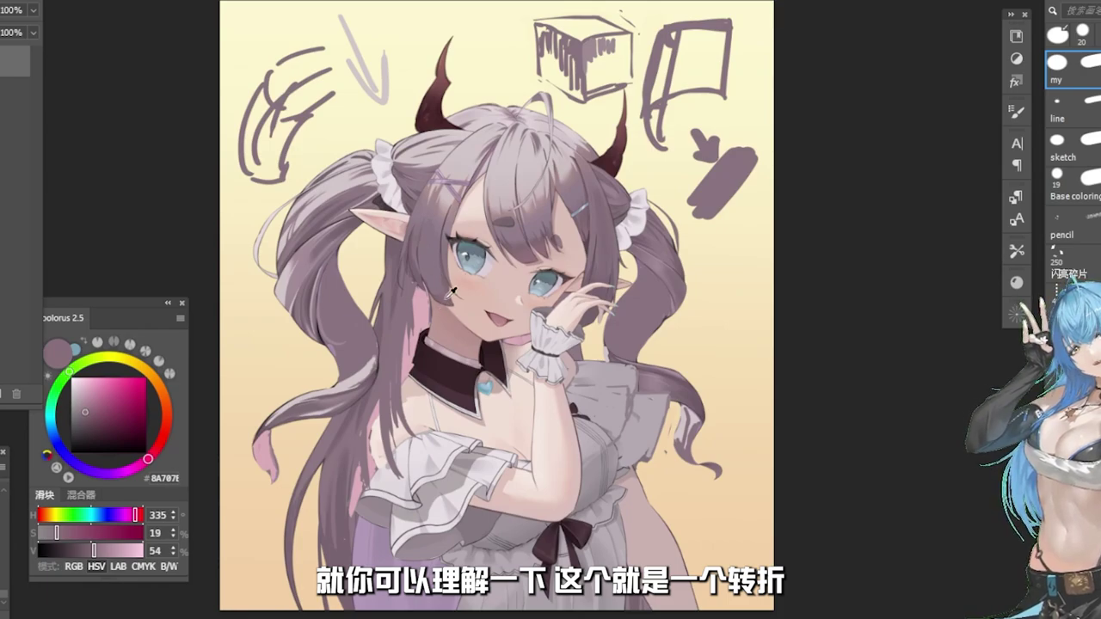
pyautogui.keyDown('alt'); pyautogui.click(453, 287); pyautogui.keyUp('alt')
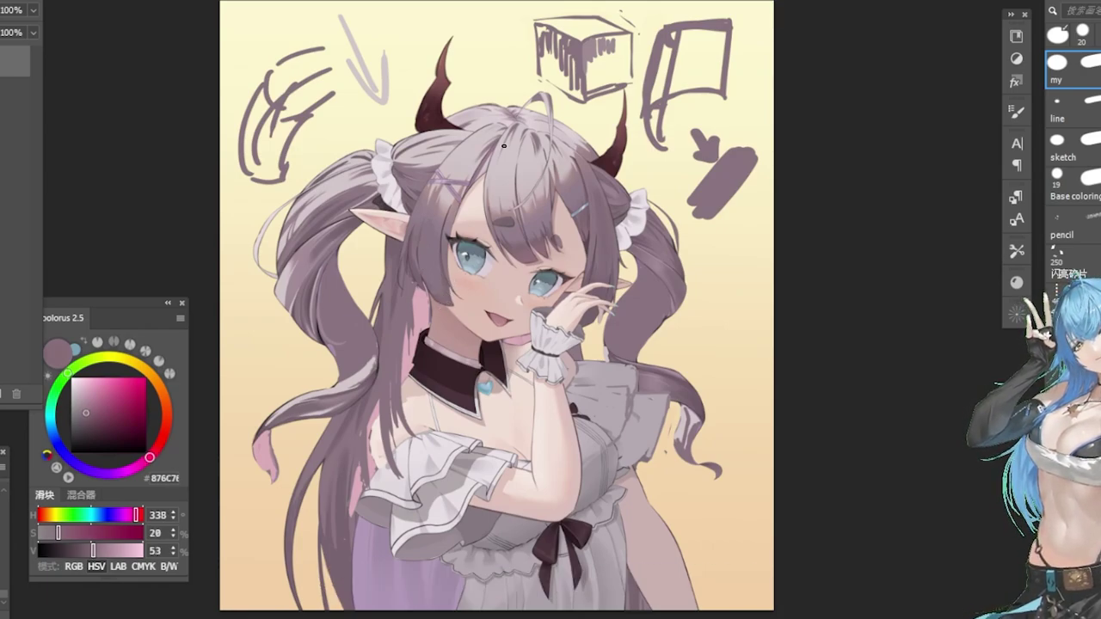
# Sample the hair's light and dark tones and paint the face-framing lock's lower part in lighter mauve (H 321, S 15, V 61).
pyautogui.keyDown('alt'); pyautogui.click(484, 136); pyautogui.keyUp('alt')
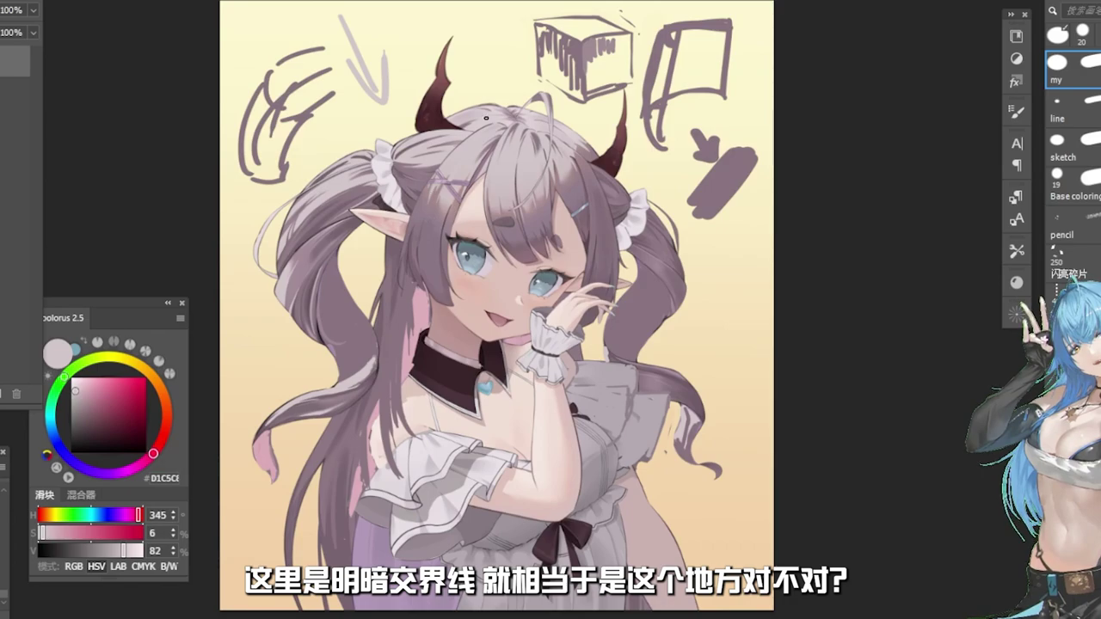
pyautogui.keyDown('alt'); pyautogui.click(435, 222); pyautogui.keyUp('alt')
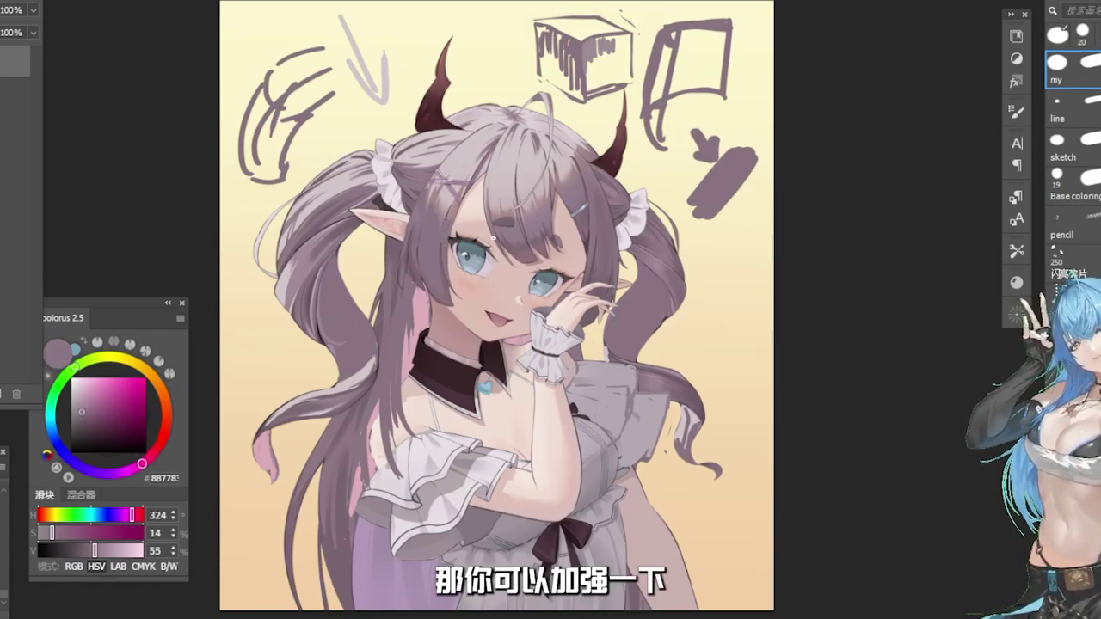
pyautogui.keyDown('alt'); pyautogui.click(417, 222); pyautogui.keyUp('alt')
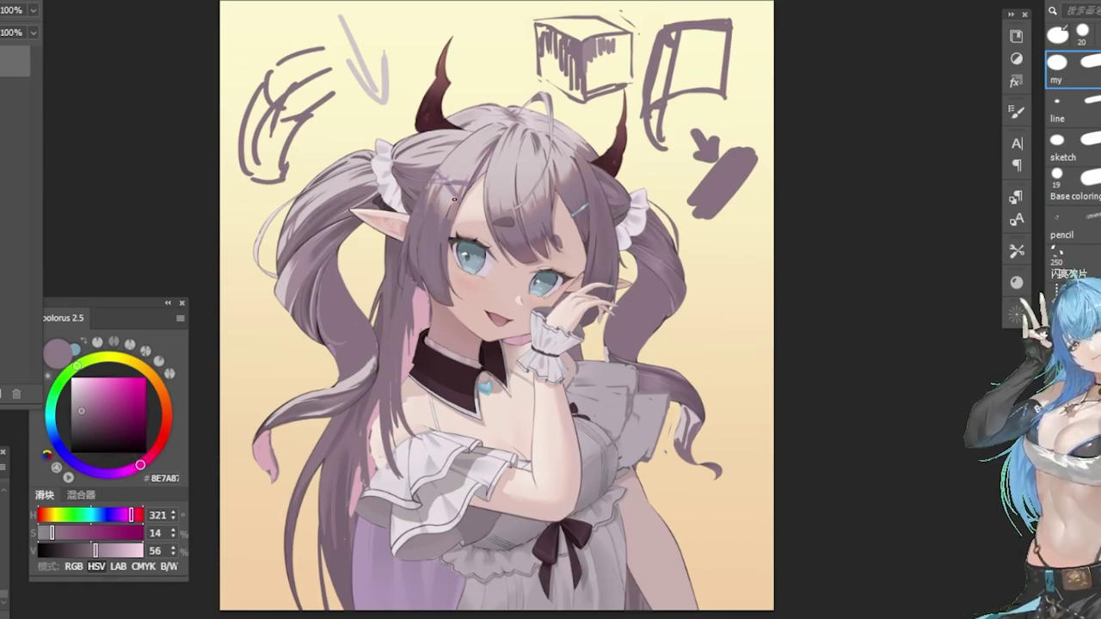
pyautogui.click(82, 407)
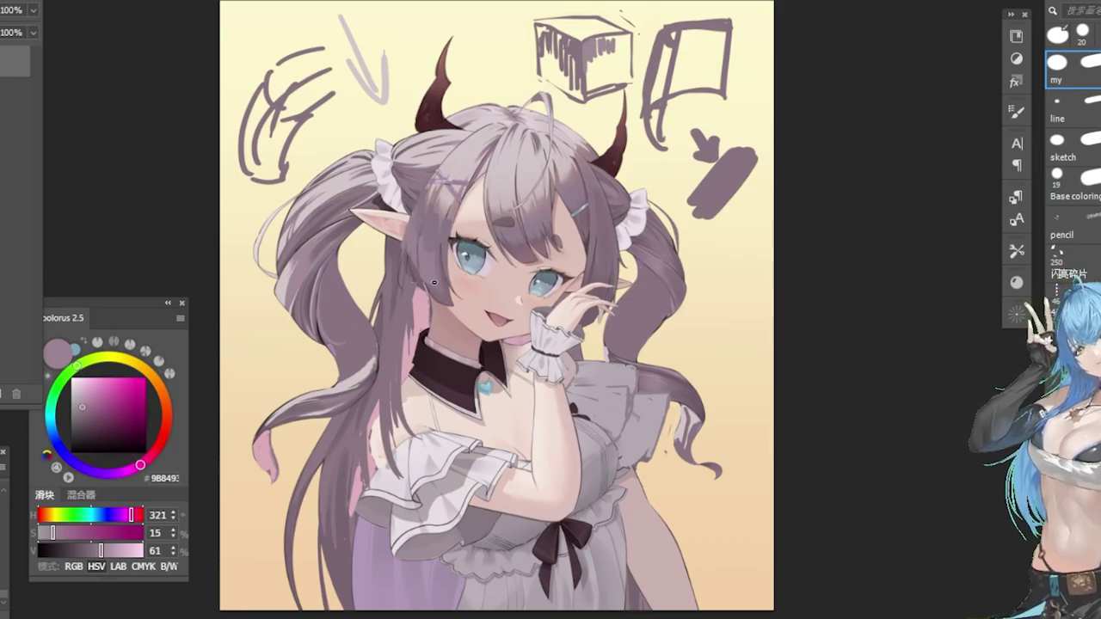
pyautogui.keyDown('alt'); pyautogui.click(433, 293); pyautogui.keyUp('alt')
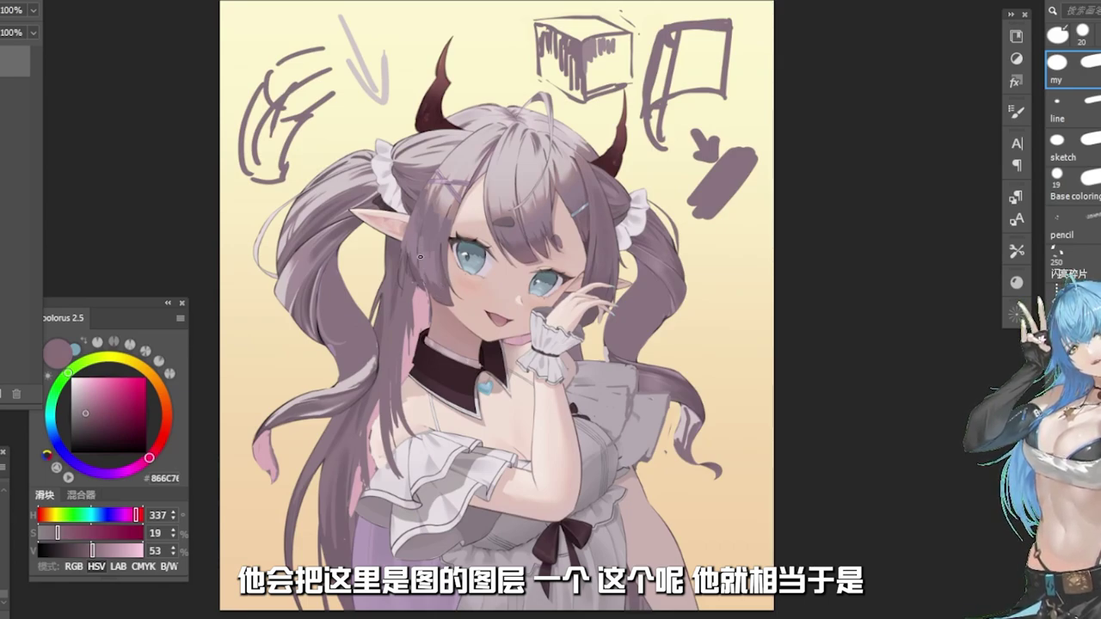
# Sketch a curve with three arrows pointing at its outer side above the near horn in mauve (H 337, S 19, V 53).
pyautogui.moveTo(504, 13)
pyautogui.mouseDown()
pyautogui.moveTo(481, 52)
pyautogui.moveTo(493, 75)
pyautogui.moveTo(482, 14)
pyautogui.moveTo(475, 52)
pyautogui.mouseUp()
pyautogui.moveTo(469, 46); pyautogui.dragTo(470, 60)
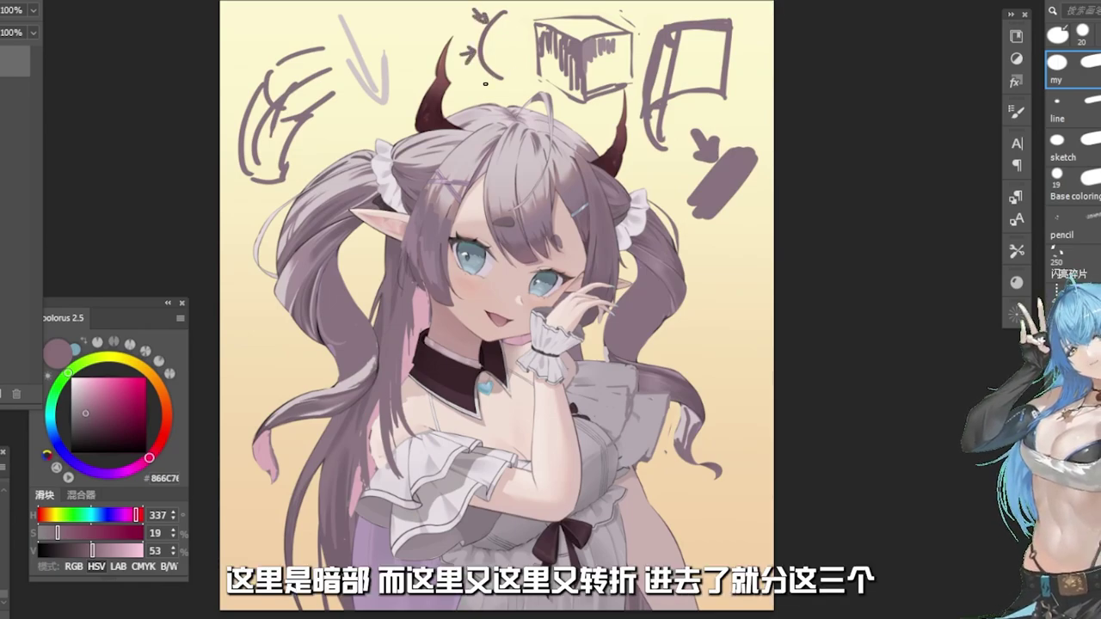
pyautogui.moveTo(486, 86); pyautogui.dragTo(496, 81)
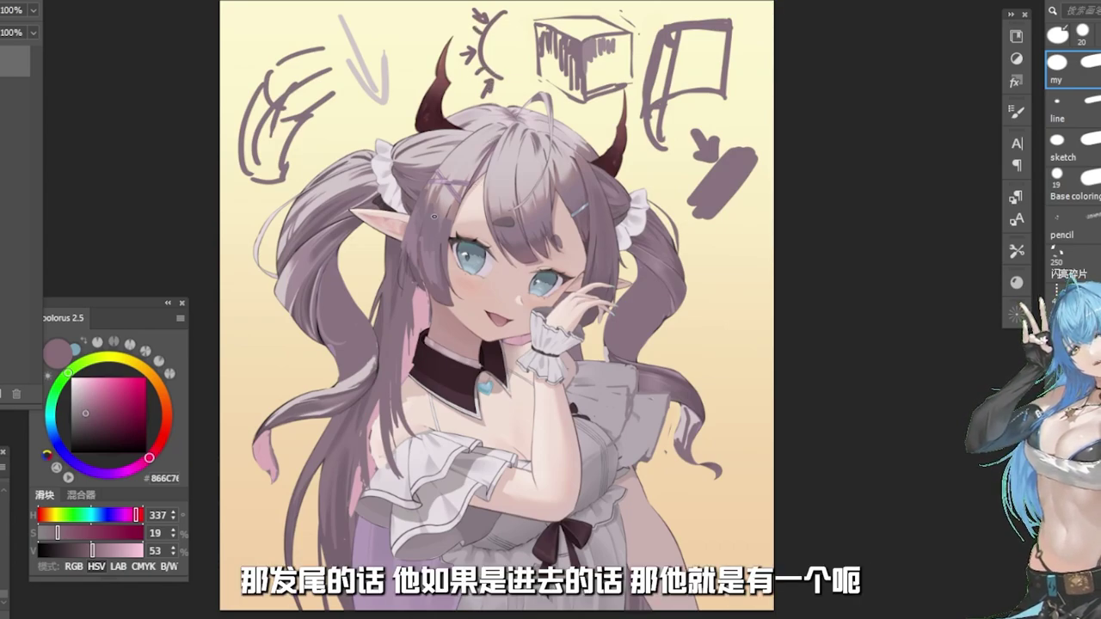
# Sample the face-framing lock's tones from top to tip and add a second curve inside the arrowed curve in mauve (H 337, S 19, V 53).
pyautogui.keyDown('alt'); pyautogui.click(436, 262); pyautogui.keyUp('alt')
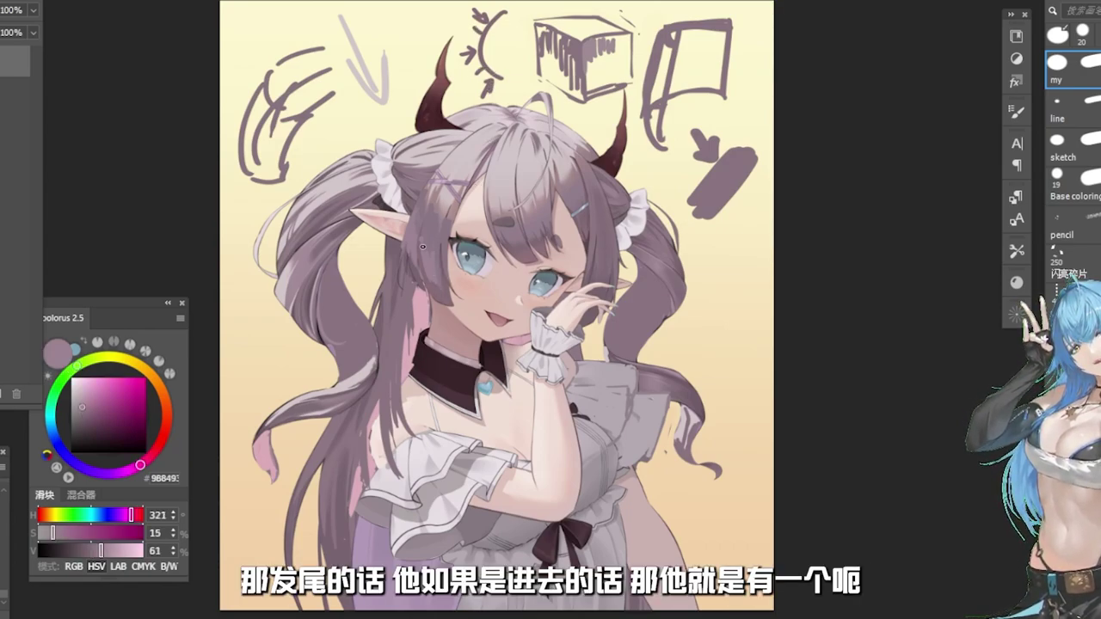
pyautogui.keyDown('alt'); pyautogui.click(435, 225); pyautogui.keyUp('alt')
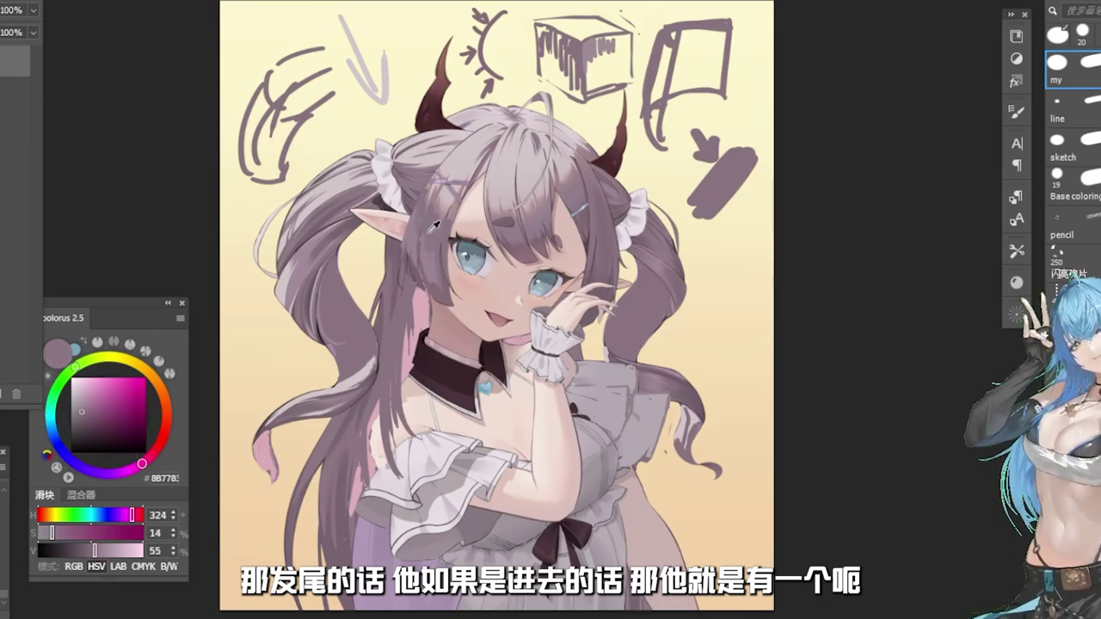
pyautogui.keyDown('alt'); pyautogui.click(437, 275); pyautogui.keyUp('alt')
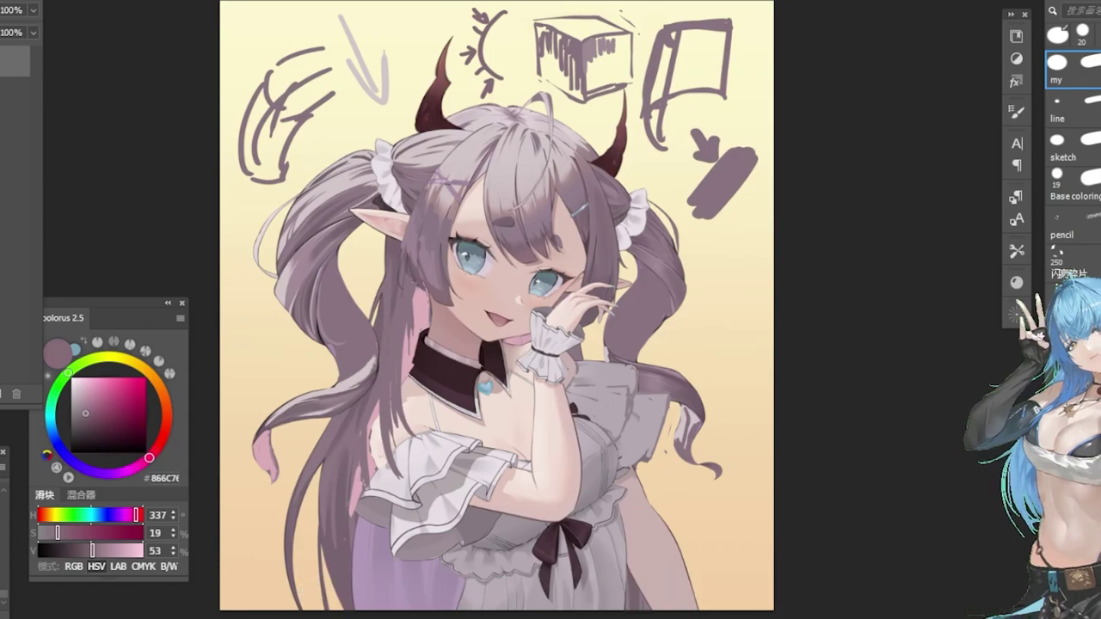
pyautogui.moveTo(522, 11)
pyautogui.mouseDown()
pyautogui.moveTo(493, 50)
pyautogui.moveTo(516, 86)
pyautogui.mouseUp()
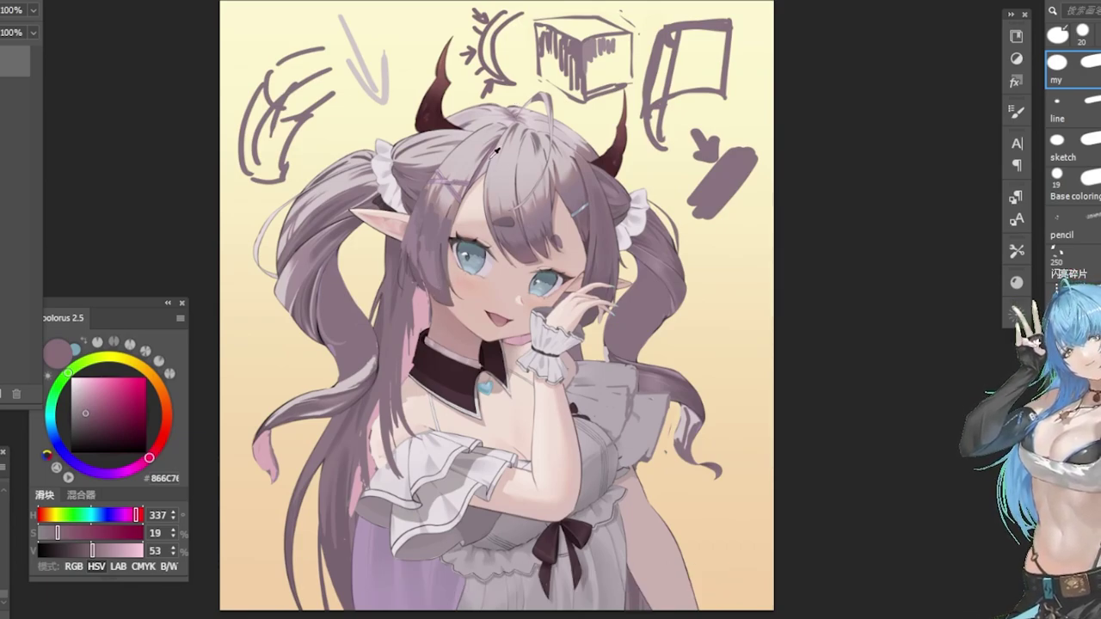
# Rework the front bangs' lower ends over the forehead with sampled skin tone (H 13, S 17, V 87) and mauve (H 324, S 14, V 55).
pyautogui.keyDown('alt'); pyautogui.click(507, 233); pyautogui.keyUp('alt')
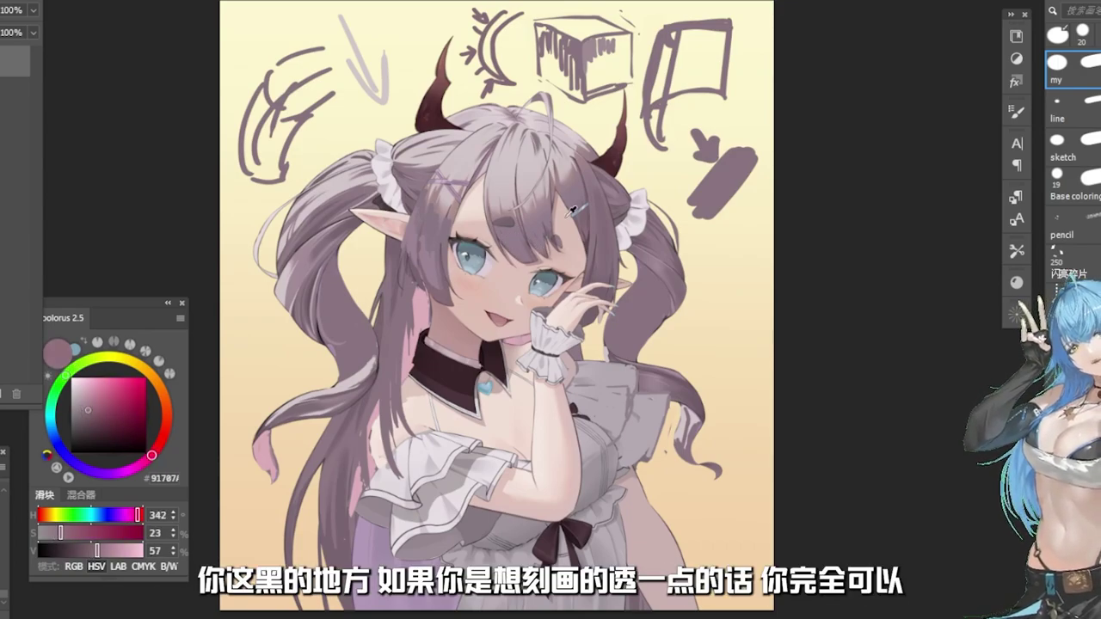
pyautogui.keyDown('alt'); pyautogui.click(521, 269); pyautogui.keyUp('alt')
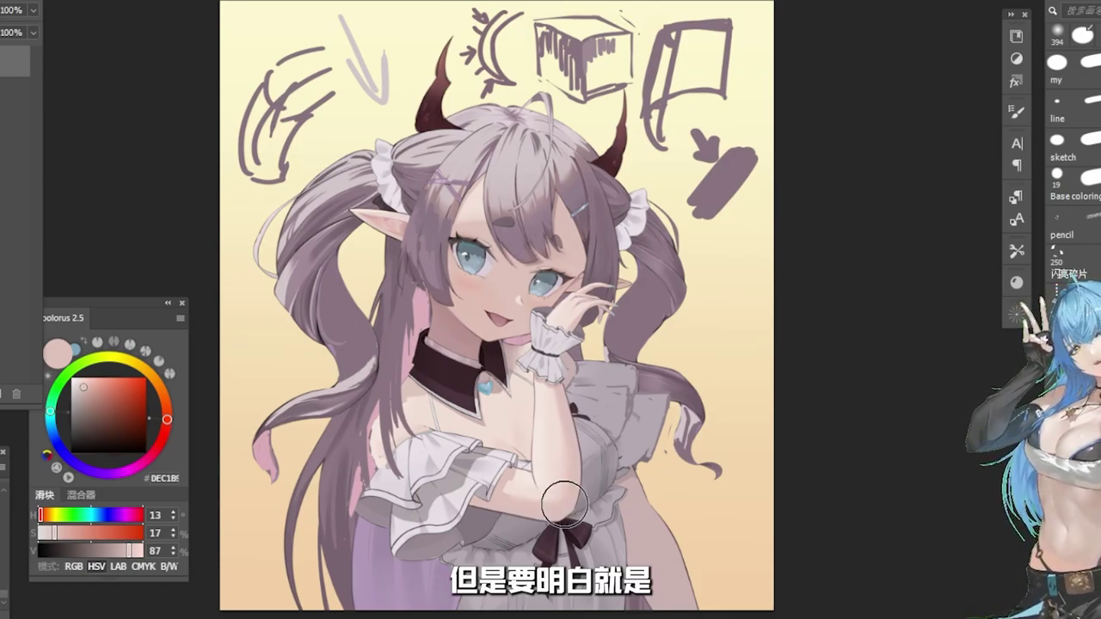
pyautogui.keyDown('alt'); pyautogui.click(592, 234); pyautogui.keyUp('alt')
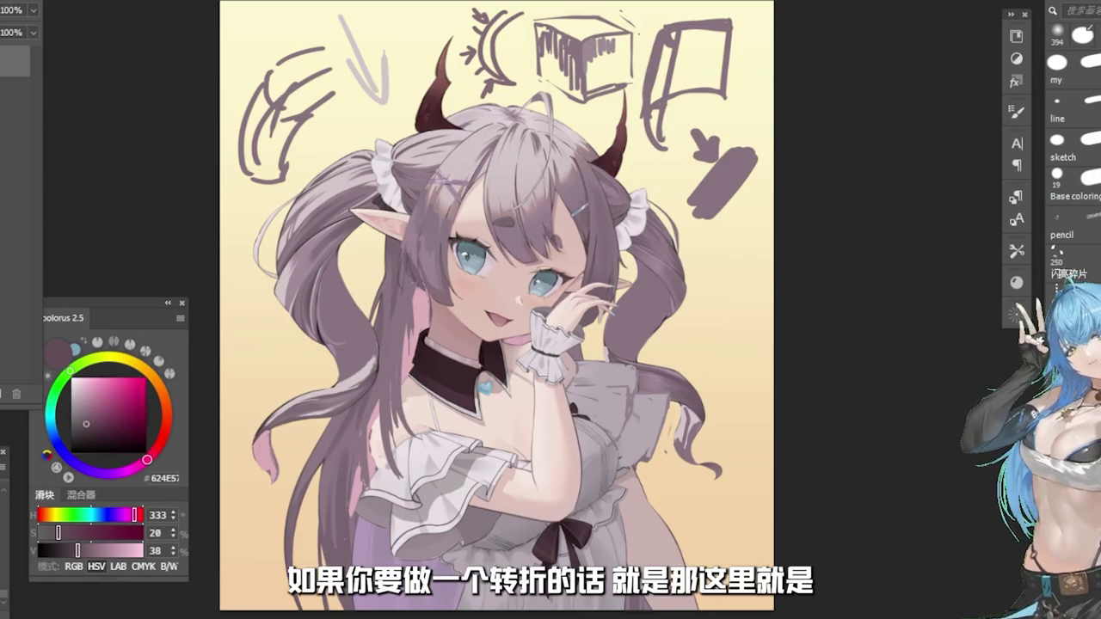
pyautogui.press('b')
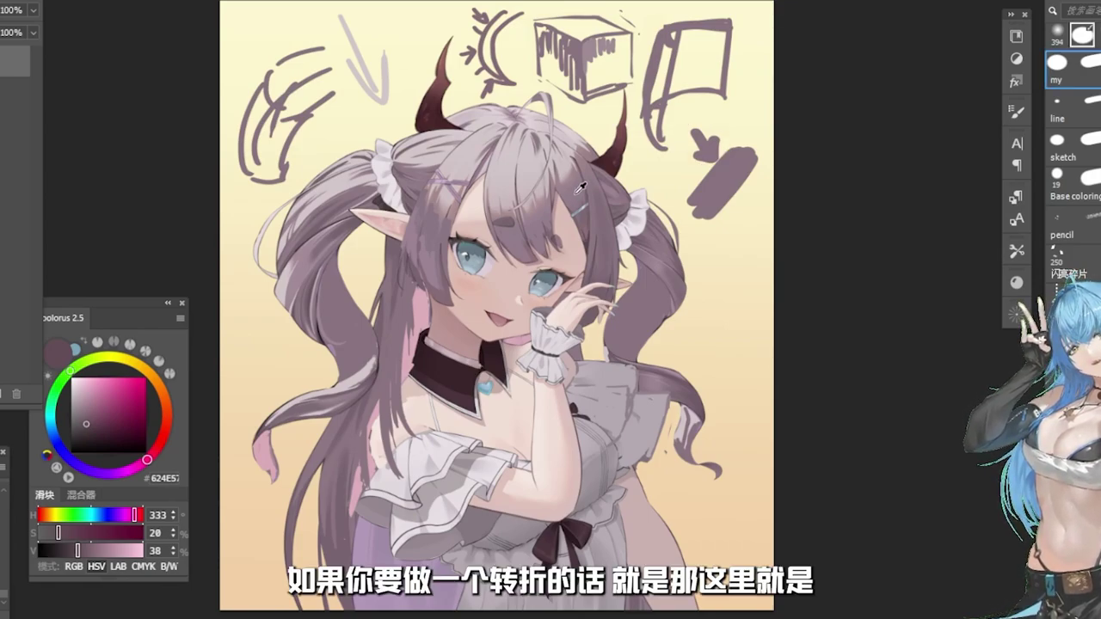
pyautogui.keyDown('alt'); pyautogui.click(573, 189); pyautogui.keyUp('alt')
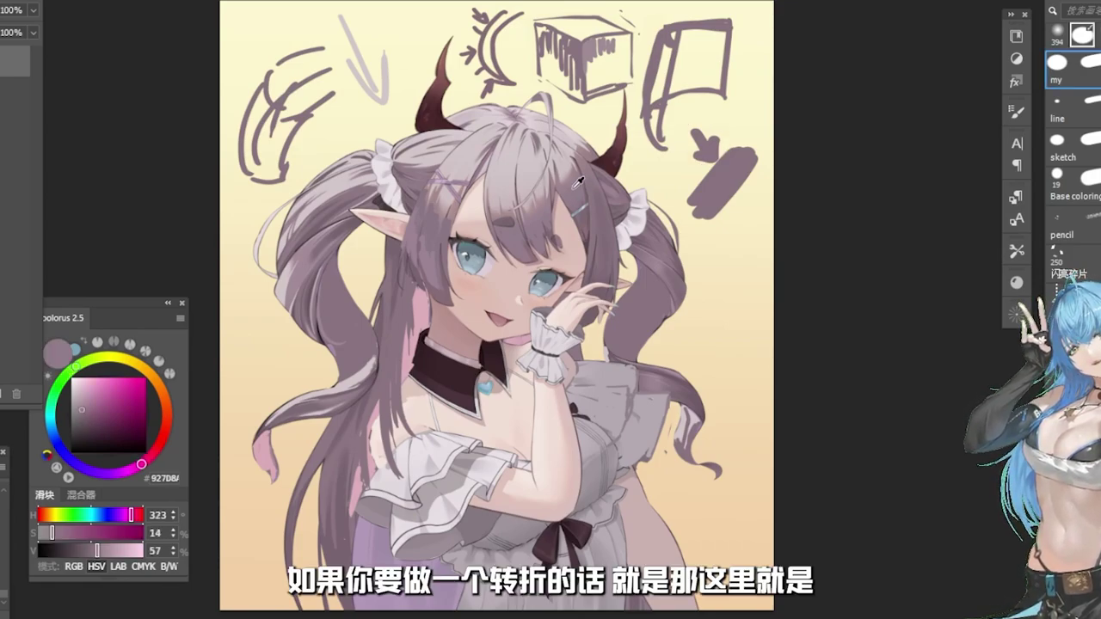
pyautogui.keyDown('alt'); pyautogui.click(504, 230); pyautogui.keyUp('alt')
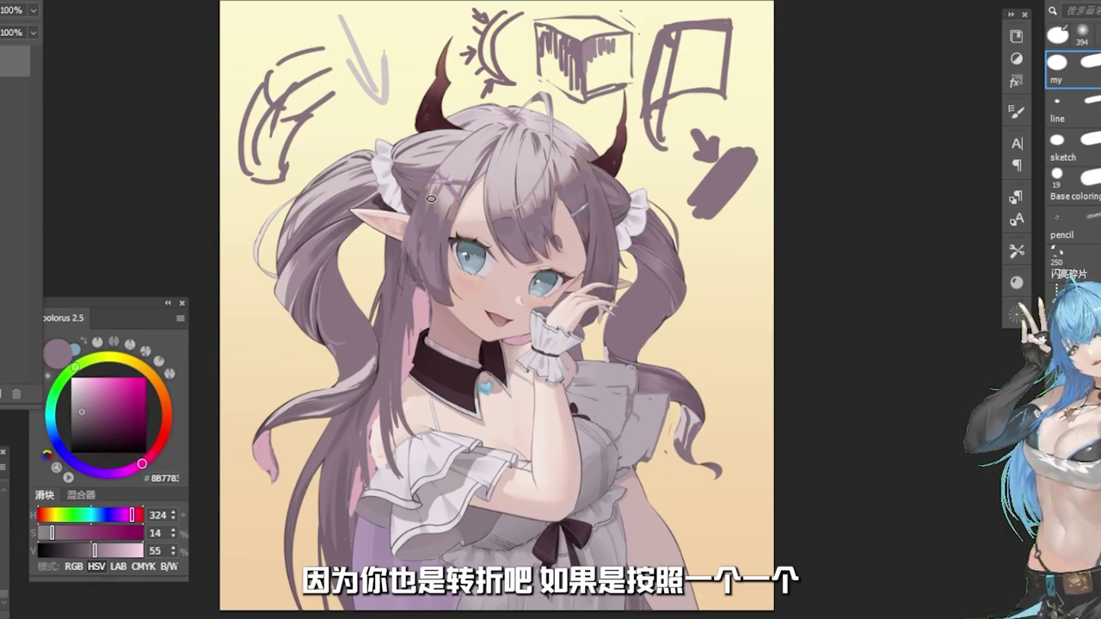
# Sketch a small mauve sphere below the arrowed slab, with a cream lit area and a pink edge (H 346, S 22, V 87) along the shadow.
pyautogui.moveTo(728, 234)
pyautogui.mouseDown()
pyautogui.moveTo(708, 280)
pyautogui.moveTo(728, 234)
pyautogui.moveTo(723, 266)
pyautogui.moveTo(732, 276)
pyautogui.moveTo(747, 260)
pyautogui.moveTo(737, 242)
pyautogui.mouseUp()
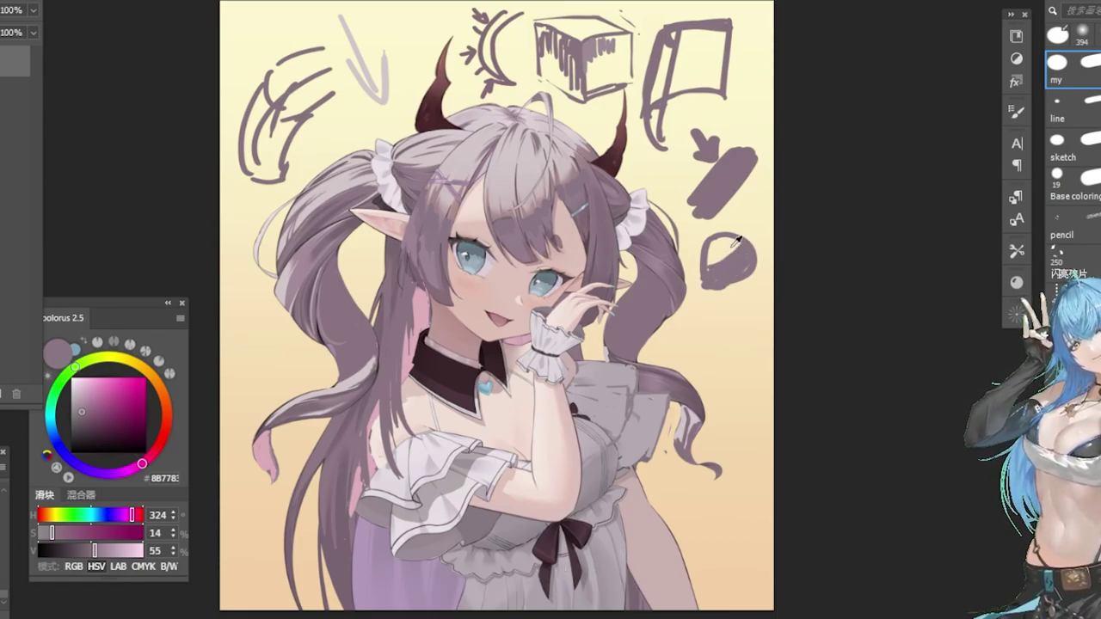
pyautogui.keyDown('alt'); pyautogui.click(725, 247); pyautogui.keyUp('alt')
pyautogui.moveTo(733, 245); pyautogui.dragTo(719, 265)
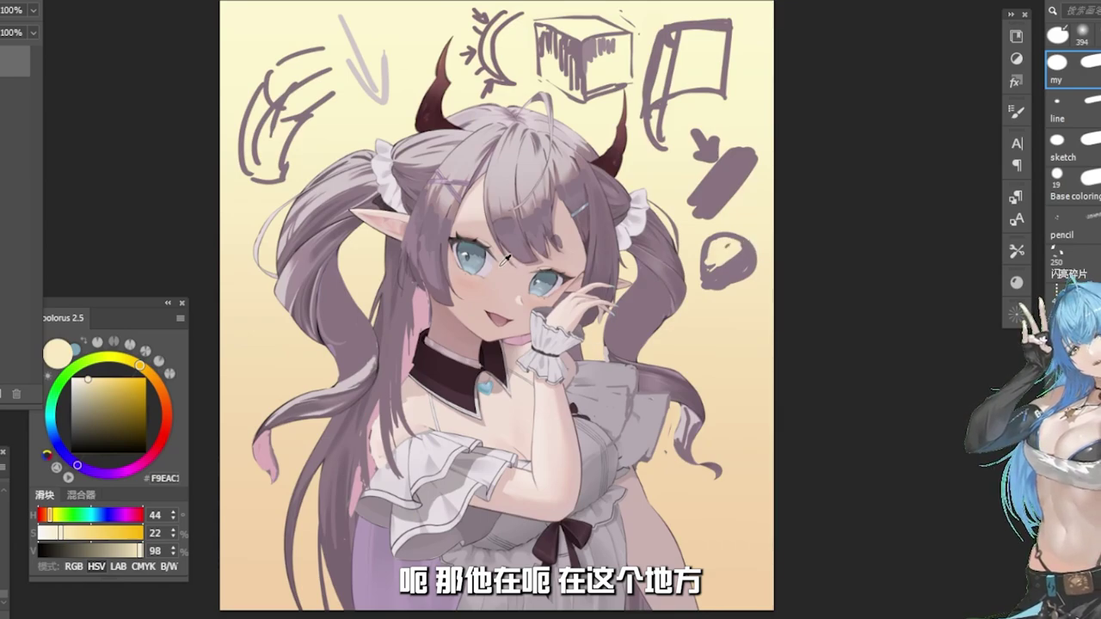
pyautogui.keyDown('alt'); pyautogui.click(448, 275); pyautogui.keyUp('alt')
pyautogui.moveTo(743, 245)
pyautogui.mouseDown()
pyautogui.moveTo(711, 267)
pyautogui.moveTo(738, 253)
pyautogui.mouseUp()
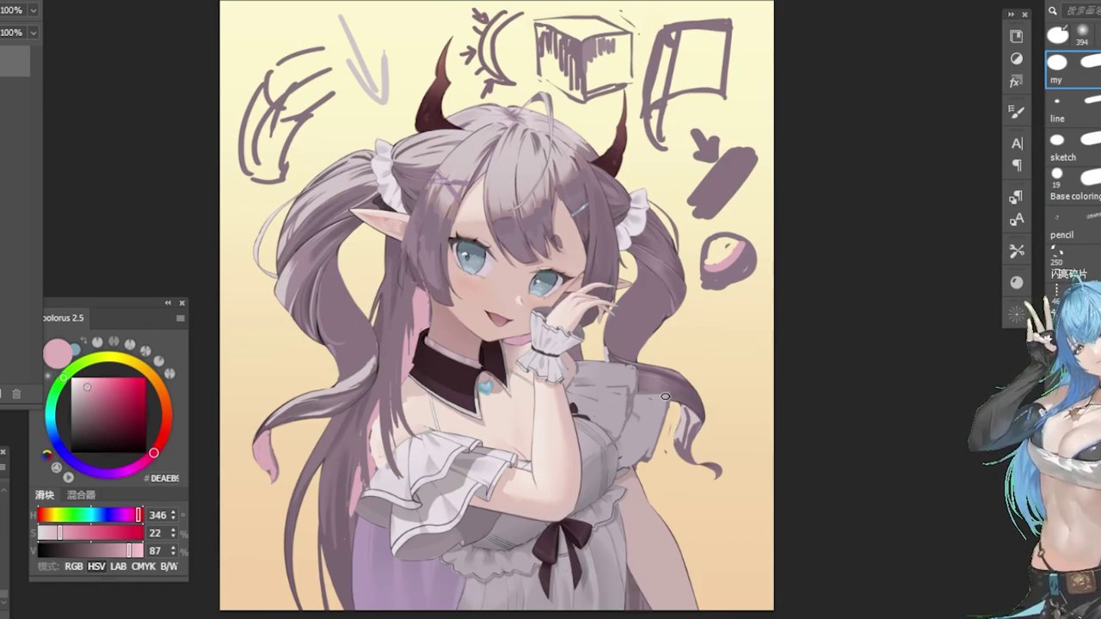
pyautogui.keyDown('alt'); pyautogui.click(750, 253); pyautogui.keyUp('alt')
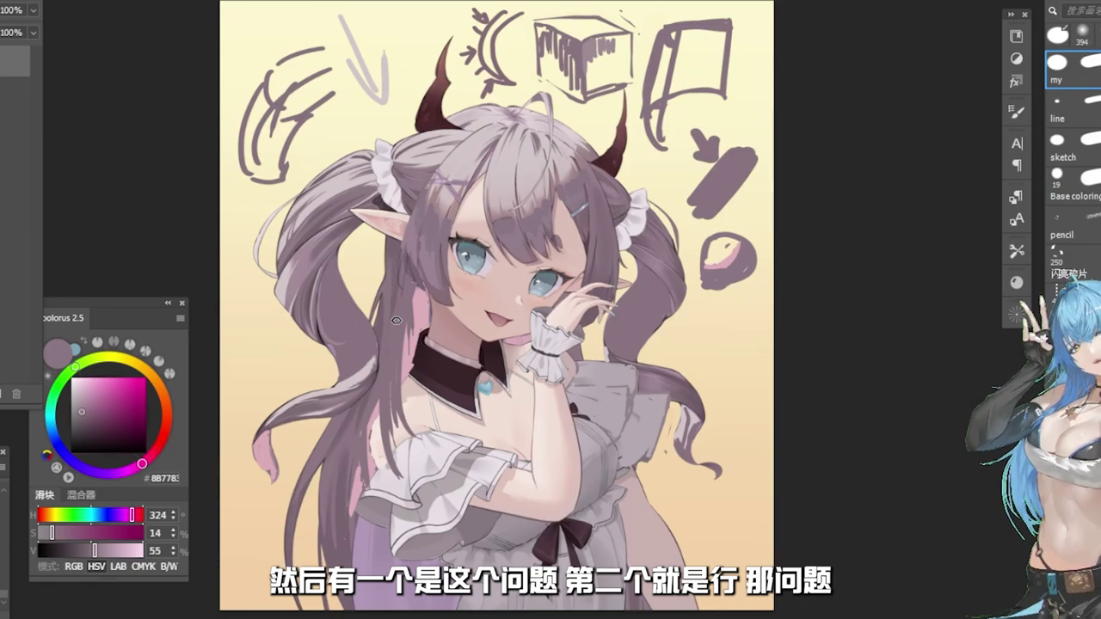
# Rework the bangs' lower edge over the forehead with sampled skin tone (H 13, S 17, V 87) and mauve (H 323, S 14, V 58).
pyautogui.keyDown('alt'); pyautogui.click(580, 152); pyautogui.keyUp('alt')
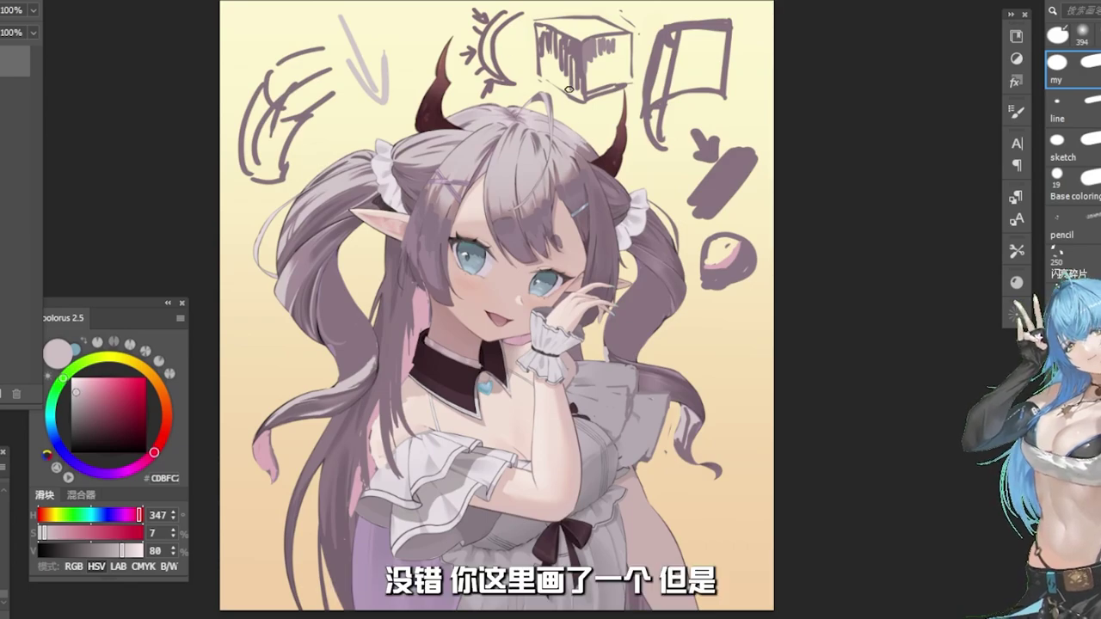
pyautogui.keyDown('alt'); pyautogui.click(479, 217); pyautogui.keyUp('alt')
pyautogui.keyDown('alt'); pyautogui.click(567, 230); pyautogui.keyUp('alt')
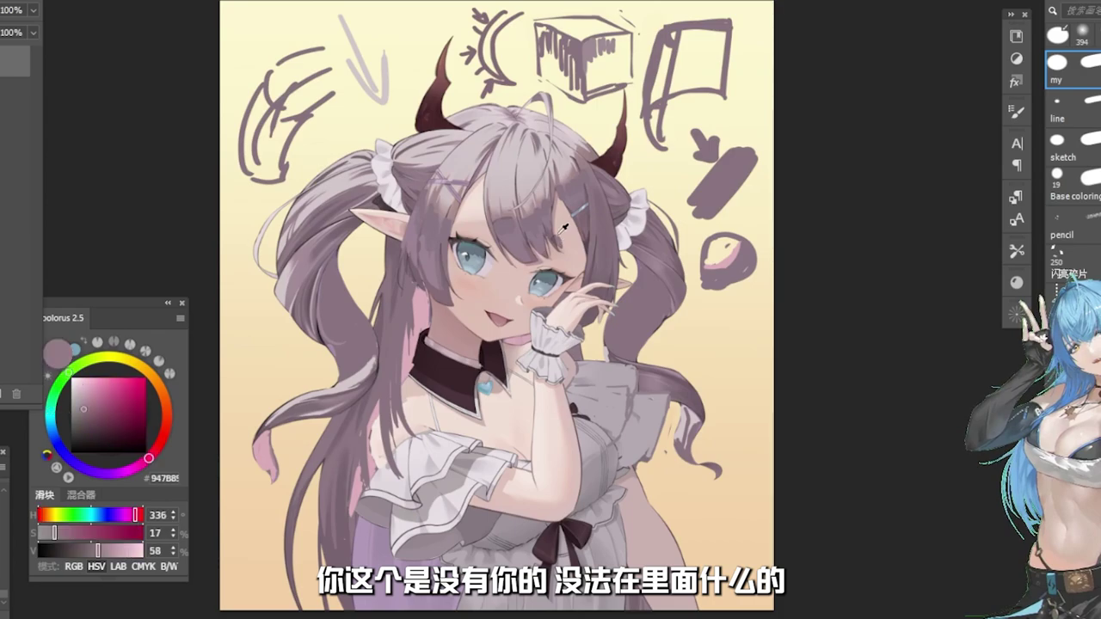
pyautogui.keyDown('alt'); pyautogui.click(480, 223); pyautogui.keyUp('alt')
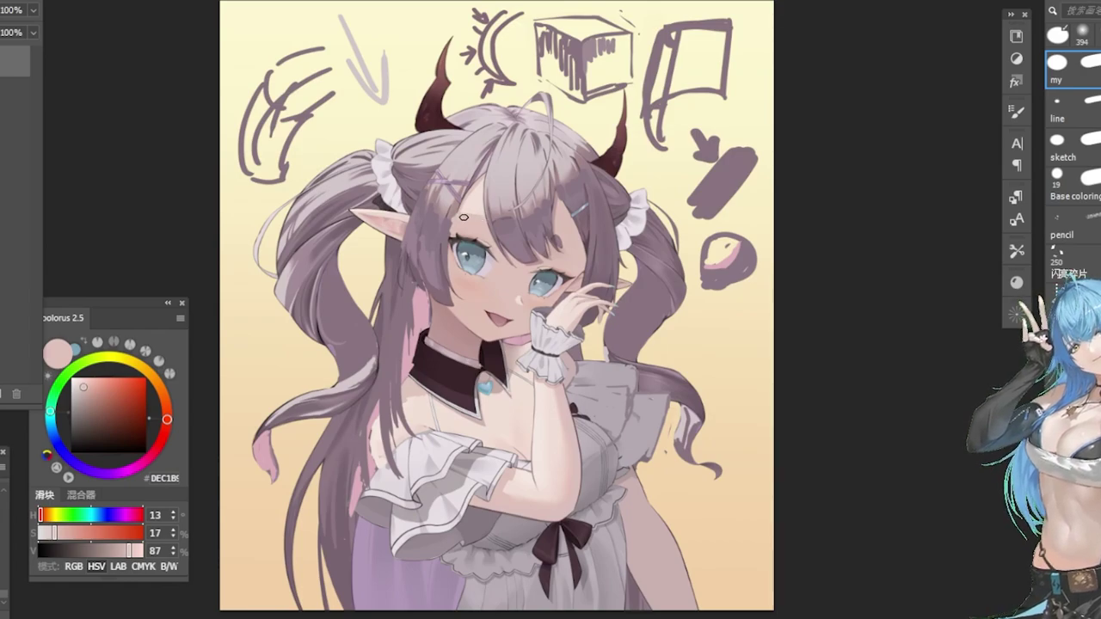
pyautogui.keyDown('alt'); pyautogui.click(475, 204); pyautogui.keyUp('alt')
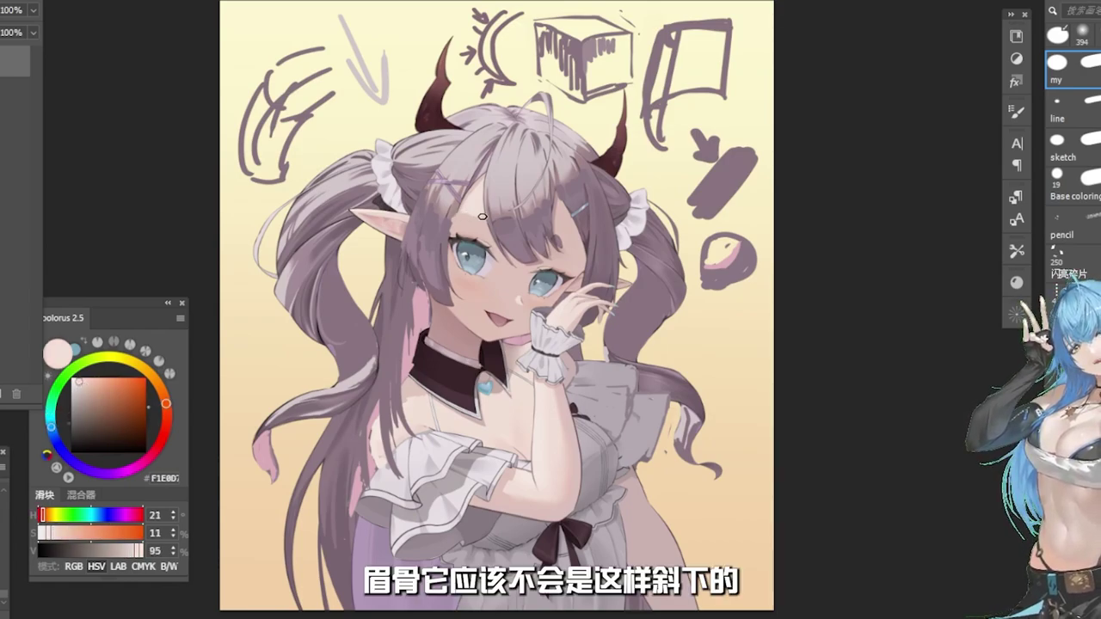
pyautogui.keyDown('alt'); pyautogui.click(480, 220); pyautogui.keyUp('alt')
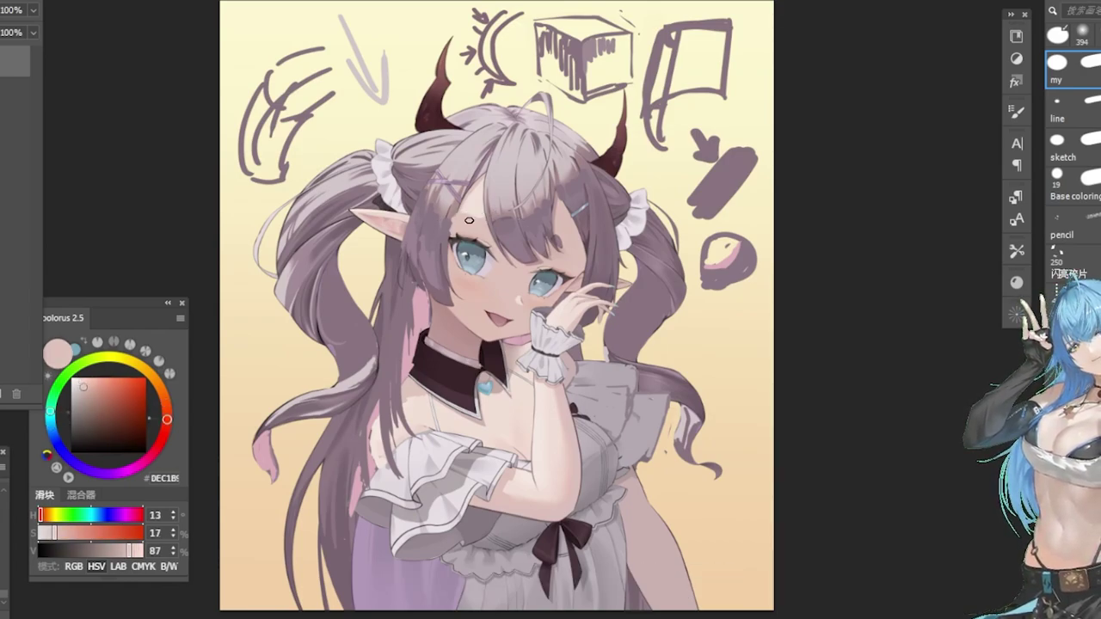
pyautogui.keyDown('alt'); pyautogui.click(554, 209); pyautogui.keyUp('alt')
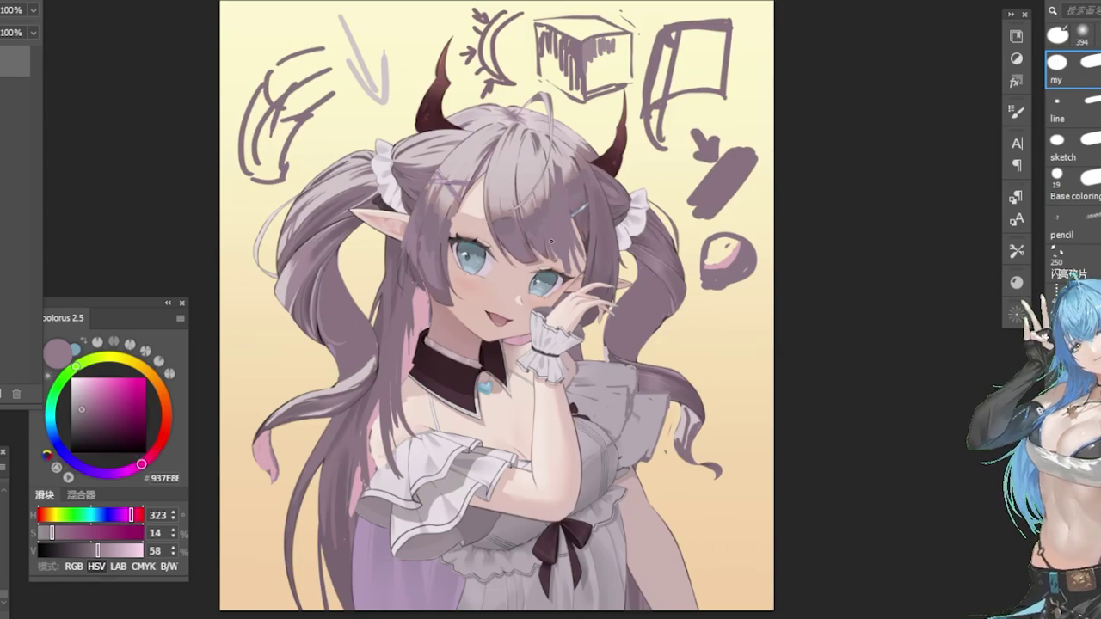
# Paint a strand along the bangs' near parting in mauve (H 324, S 14, V 55) and highlight it in pale mauve (H 343, S 7, V 79).
pyautogui.keyDown('alt'); pyautogui.click(449, 240); pyautogui.keyUp('alt')
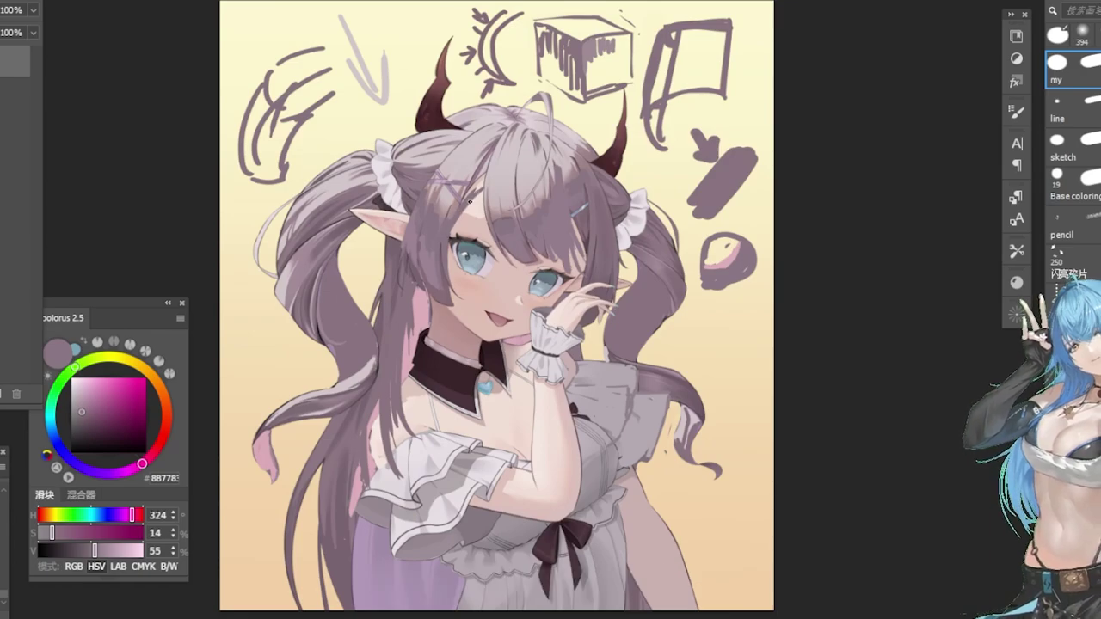
pyautogui.moveTo(481, 175); pyautogui.dragTo(458, 208)
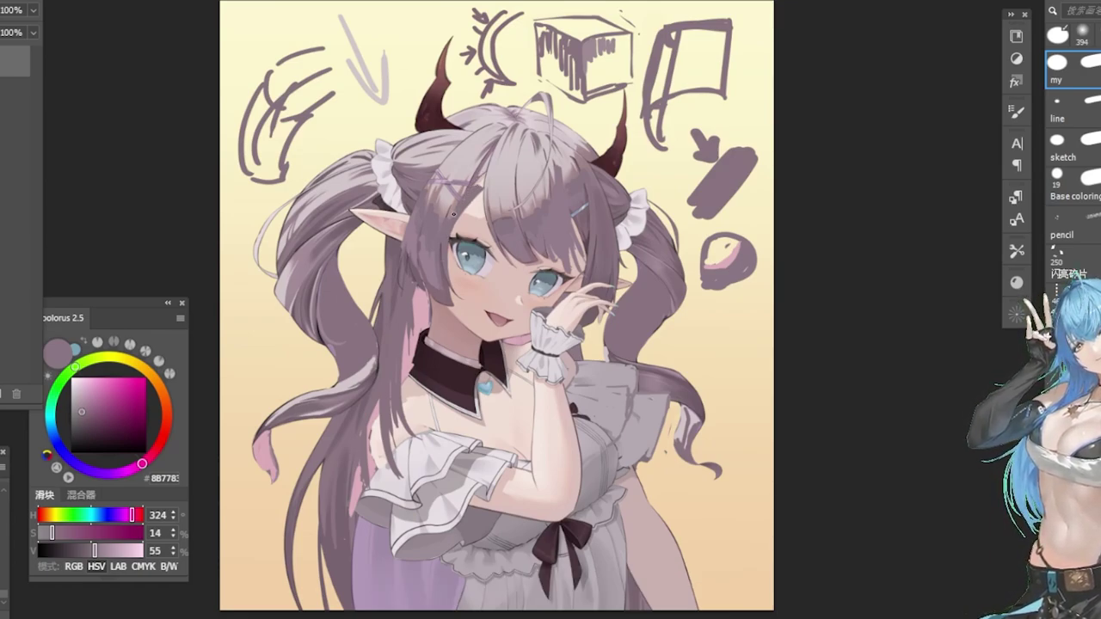
pyautogui.keyDown('alt'); pyautogui.click(489, 166); pyautogui.keyUp('alt')
pyautogui.moveTo(486, 166); pyautogui.dragTo(472, 191)
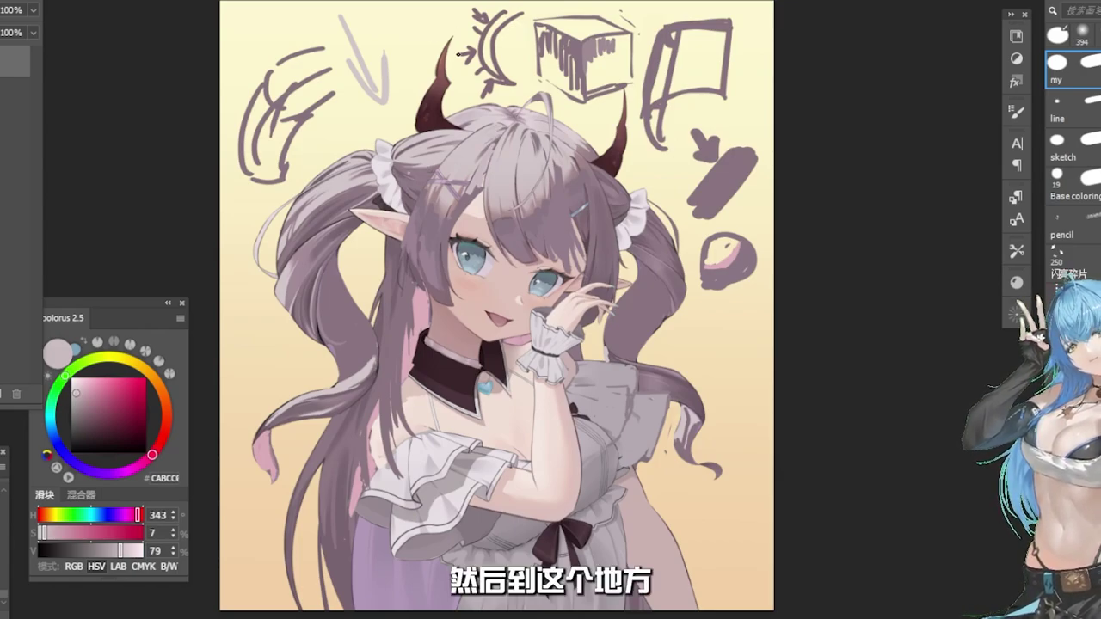
# Draw a head outline over the face in red (H 353, S 81, V 100) with a curved brow line and a vertical centre line.
pyautogui.keyDown('alt'); pyautogui.click(441, 108); pyautogui.keyUp('alt')
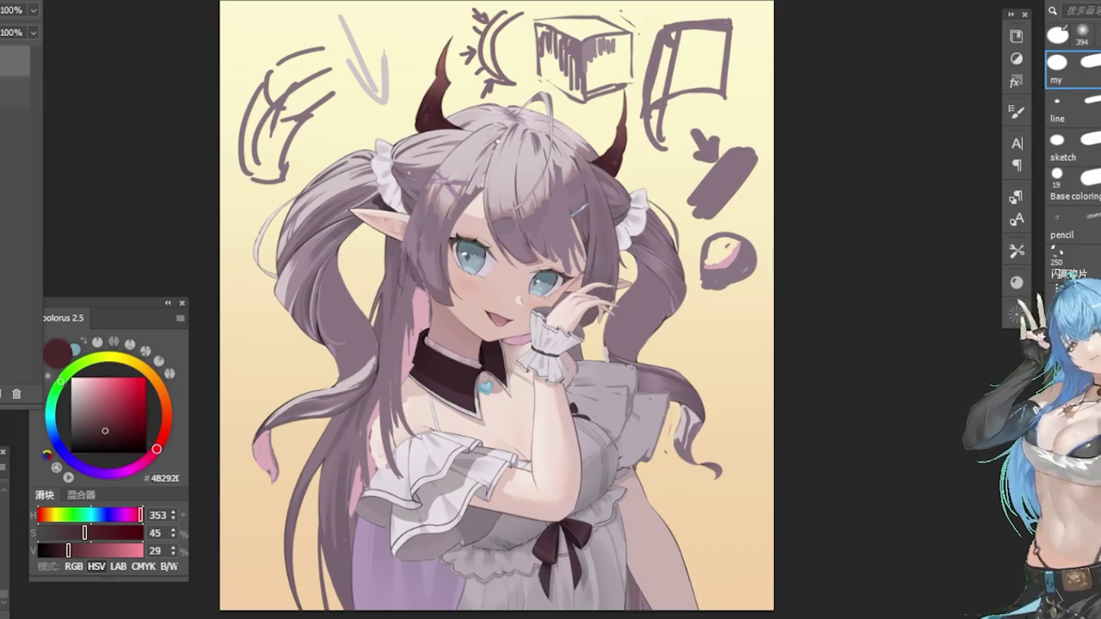
pyautogui.click(132, 378)
pyautogui.moveTo(460, 110)
pyautogui.mouseDown()
pyautogui.moveTo(401, 172)
pyautogui.moveTo(402, 263)
pyautogui.moveTo(528, 324)
pyautogui.moveTo(606, 223)
pyautogui.moveTo(551, 112)
pyautogui.moveTo(532, 313)
pyautogui.mouseUp()
pyautogui.moveTo(398, 191)
pyautogui.mouseDown()
pyautogui.moveTo(452, 241)
pyautogui.moveTo(550, 255)
pyautogui.moveTo(607, 247)
pyautogui.mouseUp()
pyautogui.moveTo(549, 121)
pyautogui.mouseDown()
pyautogui.moveTo(553, 229)
pyautogui.moveTo(479, 331)
pyautogui.mouseUp()
pyautogui.hotkey('ctrl', 'z')
pyautogui.moveTo(551, 124); pyautogui.dragTo(479, 332)
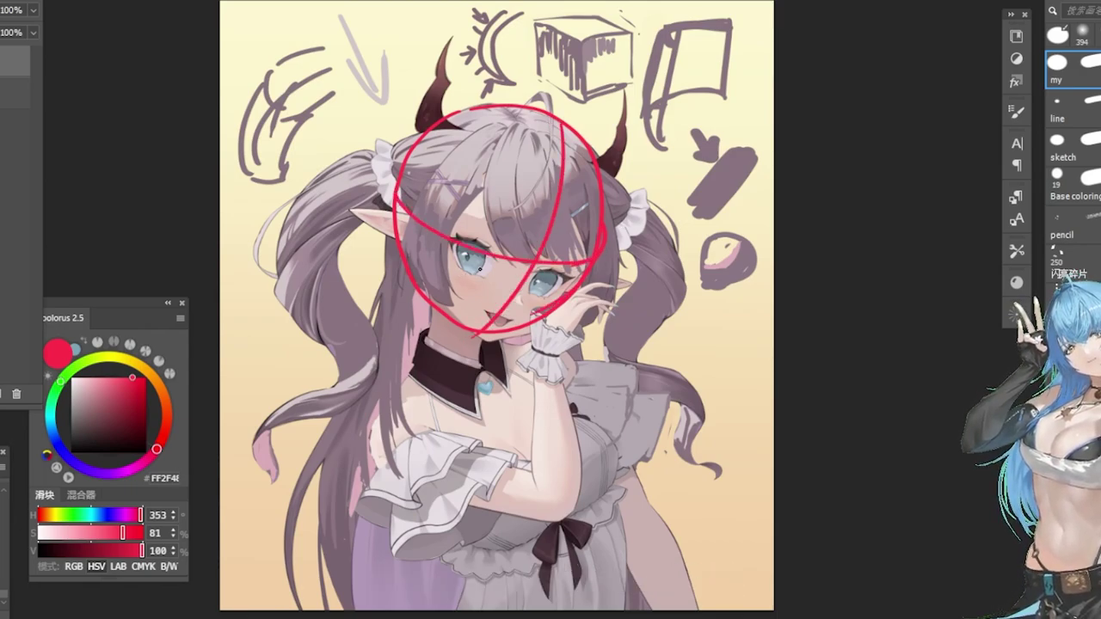
# Add an inner cranium arc in red and mark the near horn's base and the far horn's shape on the head construction.
pyautogui.moveTo(406, 274)
pyautogui.mouseDown()
pyautogui.moveTo(414, 191)
pyautogui.moveTo(550, 129)
pyautogui.moveTo(592, 256)
pyautogui.mouseUp()
pyautogui.moveTo(461, 132)
pyautogui.mouseDown()
pyautogui.moveTo(437, 148)
pyautogui.moveTo(443, 125)
pyautogui.moveTo(420, 136)
pyautogui.moveTo(444, 143)
pyautogui.moveTo(419, 138)
pyautogui.moveTo(417, 112)
pyautogui.moveTo(421, 135)
pyautogui.moveTo(439, 117)
pyautogui.moveTo(441, 161)
pyautogui.moveTo(454, 132)
pyautogui.mouseUp()
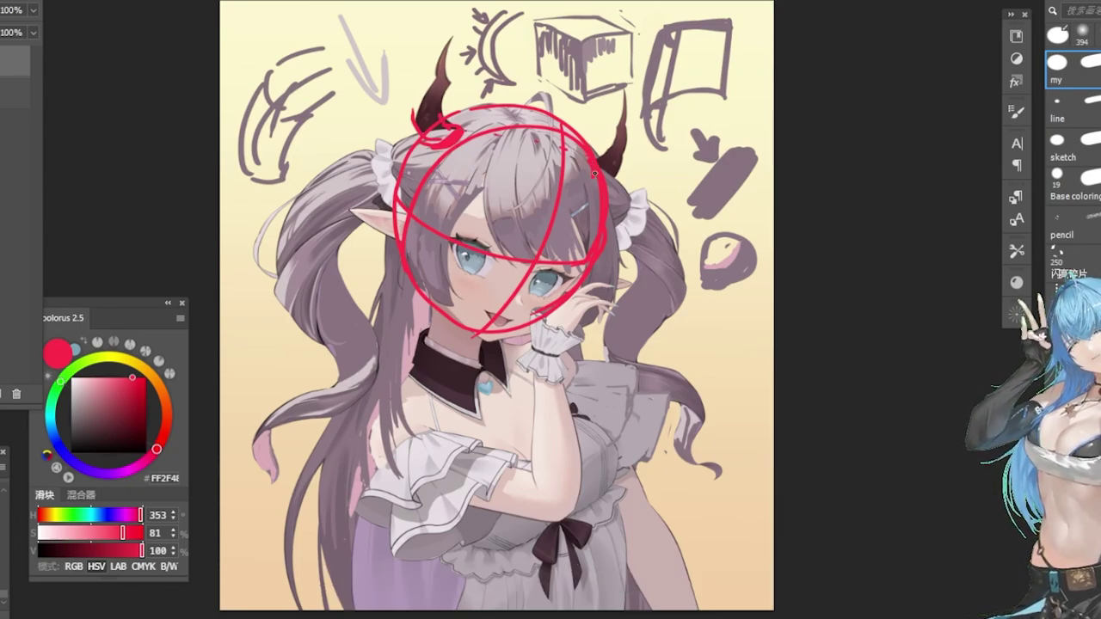
pyautogui.moveTo(593, 157)
pyautogui.mouseDown()
pyautogui.moveTo(607, 112)
pyautogui.moveTo(600, 86)
pyautogui.mouseUp()
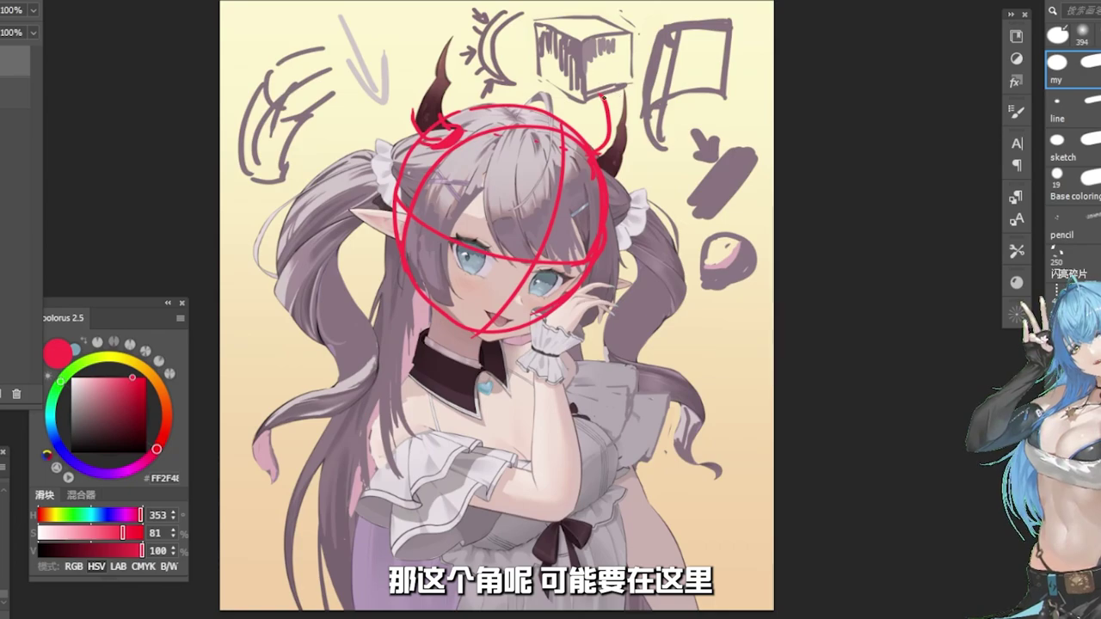
pyautogui.hotkey('ctrl', 'z')
pyautogui.moveTo(594, 155)
pyautogui.mouseDown()
pyautogui.moveTo(615, 136)
pyautogui.moveTo(627, 93)
pyautogui.moveTo(635, 115)
pyautogui.moveTo(623, 147)
pyautogui.mouseUp()
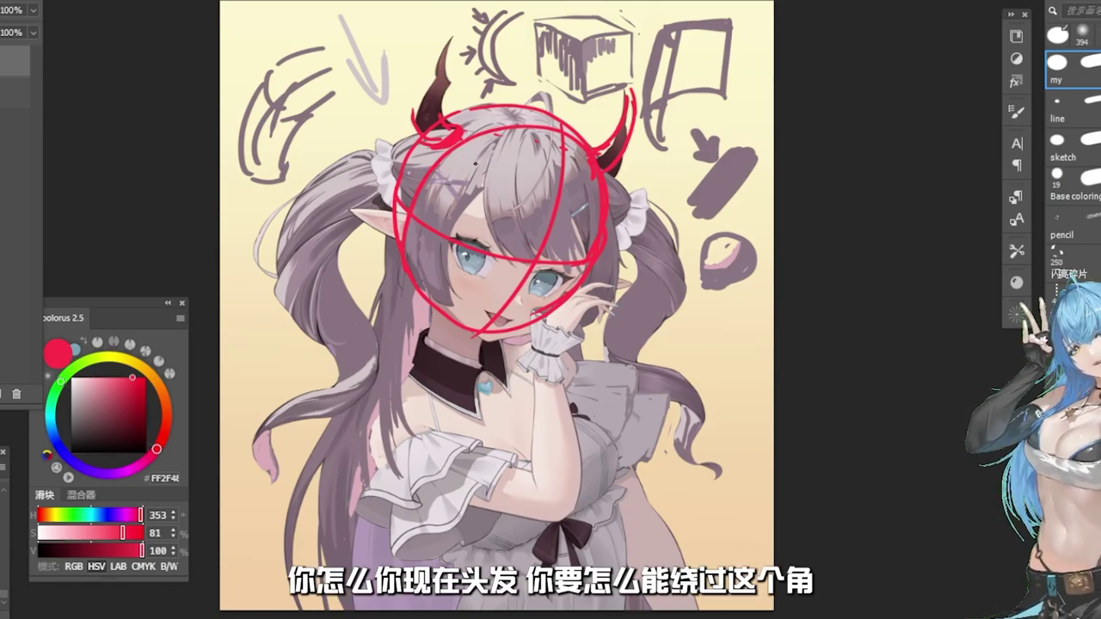
# Sketch red hair strands wrapping around the near horn down the side of the head, and delete the whole red construction sketch.
pyautogui.moveTo(429, 140)
pyautogui.mouseDown()
pyautogui.moveTo(458, 140)
pyautogui.moveTo(414, 136)
pyautogui.moveTo(395, 148)
pyautogui.moveTo(457, 143)
pyautogui.moveTo(399, 148)
pyautogui.moveTo(434, 148)
pyautogui.moveTo(414, 136)
pyautogui.moveTo(404, 155)
pyautogui.moveTo(412, 138)
pyautogui.moveTo(403, 219)
pyautogui.mouseUp()
pyautogui.moveTo(401, 156); pyautogui.dragTo(397, 203)
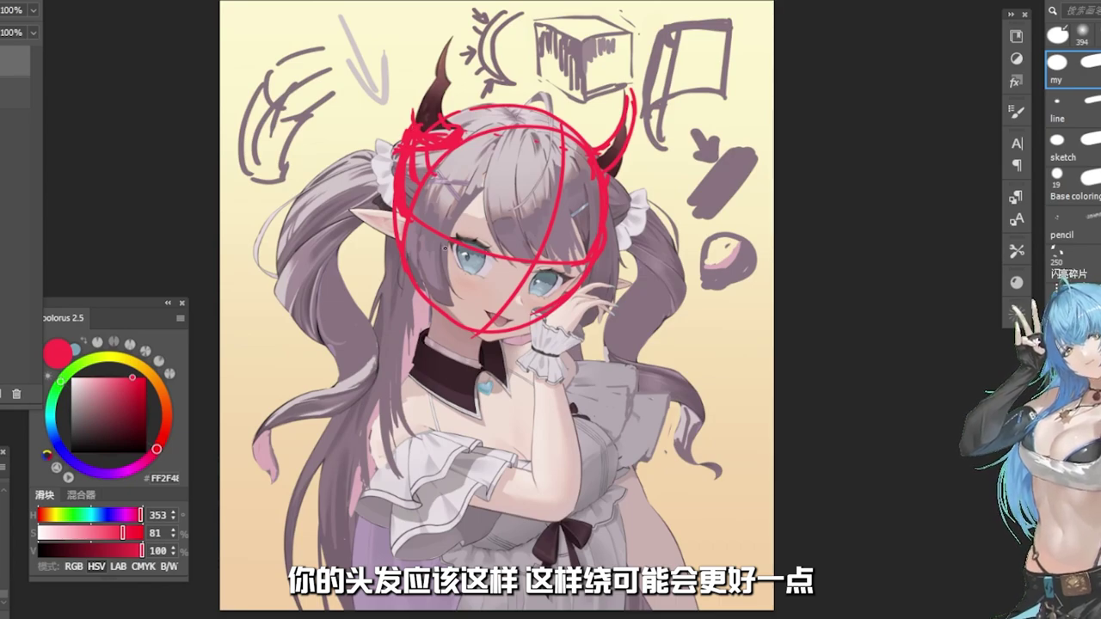
pyautogui.press('Delete')
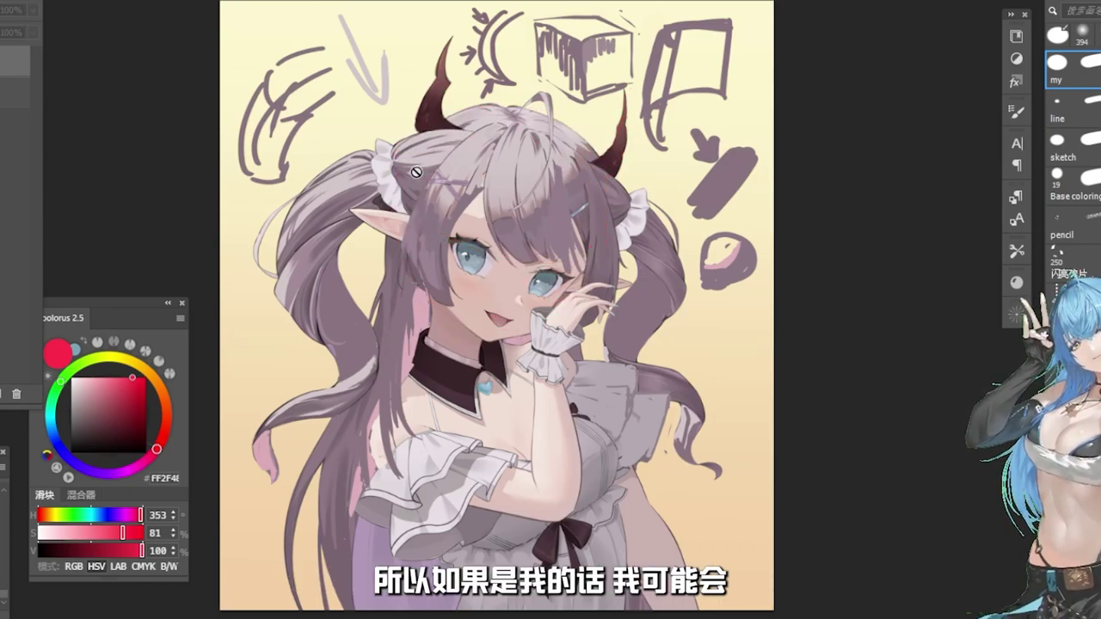
pyautogui.click(15, 93)
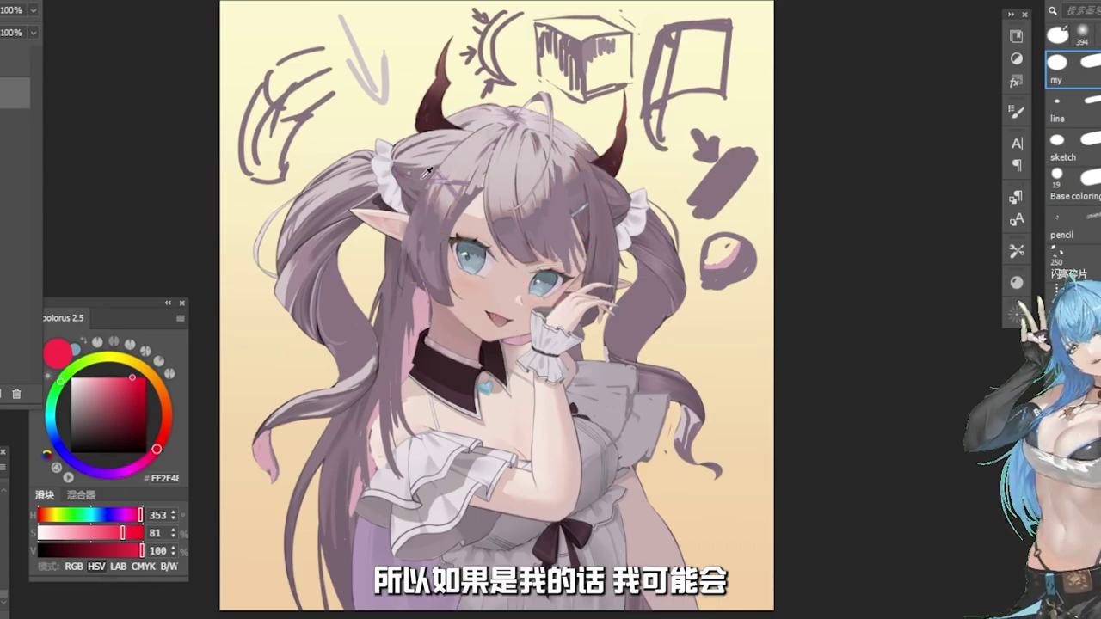
# Extend the near horn's base downward in its sampled dark red and rework the hair below it with mauve (H 327, S 14, V 57).
pyautogui.keyDown('alt'); pyautogui.click(435, 129); pyautogui.keyUp('alt')
pyautogui.moveTo(447, 136)
pyautogui.mouseDown()
pyautogui.moveTo(423, 133)
pyautogui.moveTo(456, 142)
pyautogui.moveTo(411, 173)
pyautogui.mouseUp()
pyautogui.keyDown('alt'); pyautogui.click(419, 169); pyautogui.keyUp('alt')
pyautogui.press('e')
pyautogui.moveTo(404, 132); pyautogui.dragTo(399, 146)
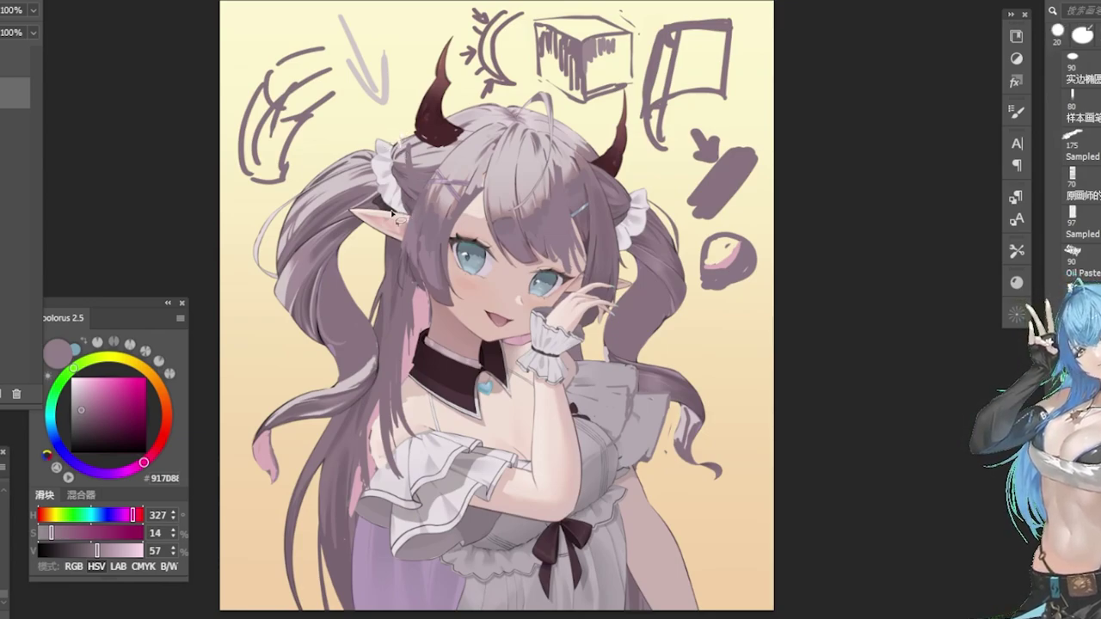
# Select the near pigtail's root with its ribbon, transform it to a new position and angle beside the horn, and deselect it.
pyautogui.moveTo(400, 163)
pyautogui.mouseDown()
pyautogui.moveTo(394, 122)
pyautogui.moveTo(351, 174)
pyautogui.moveTo(344, 205)
pyautogui.moveTo(396, 214)
pyautogui.moveTo(400, 165)
pyautogui.mouseUp()
pyautogui.hotkey('ctrl', 't')
pyautogui.moveTo(429, 82); pyautogui.dragTo(453, 74)
pyautogui.moveTo(351, 203); pyautogui.dragTo(369, 187)
pyautogui.moveTo(489, 98); pyautogui.dragTo(498, 119)
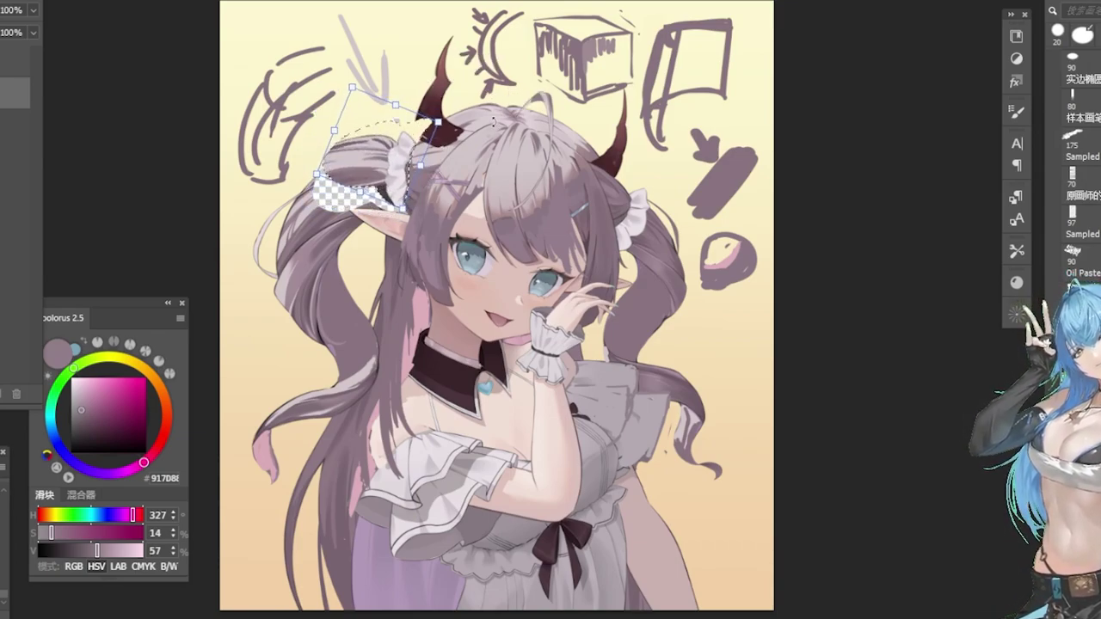
pyautogui.press('Return')
pyautogui.hotkey('ctrl', 's')
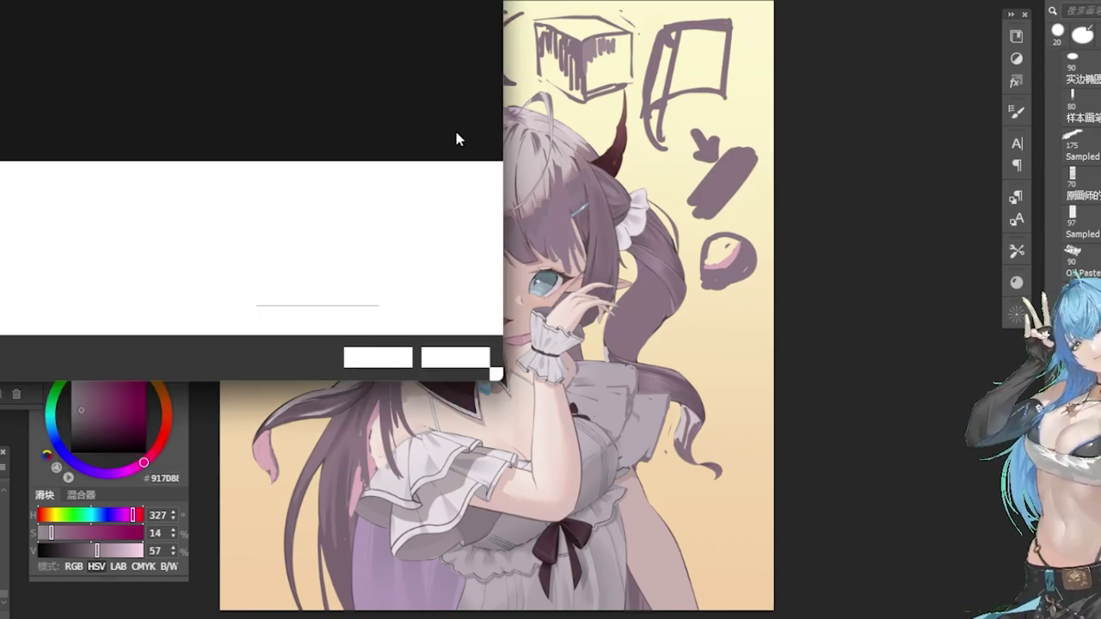
pyautogui.click(452, 353)
pyautogui.hotkey('ctrl', 'd')
# Repaint the hair between the near horn and its ribbon with sampled hair tones, including darker mauve (H 332, S 15, V 48).
pyautogui.press('b')
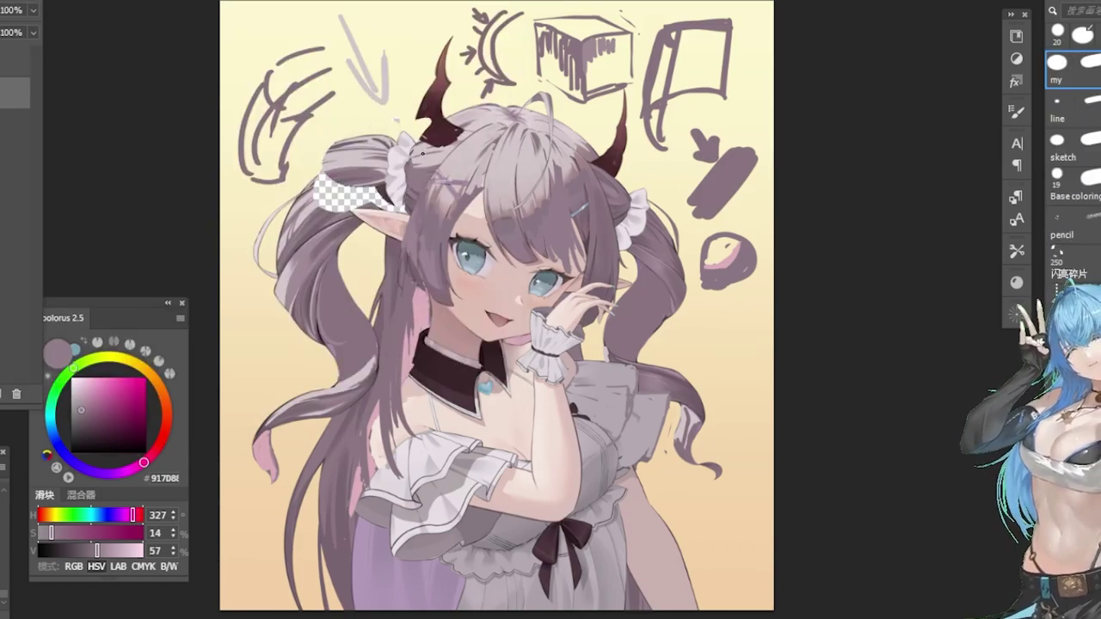
pyautogui.keyDown('alt'); pyautogui.click(421, 160); pyautogui.keyUp('alt')
pyautogui.moveTo(421, 161); pyautogui.dragTo(436, 166)
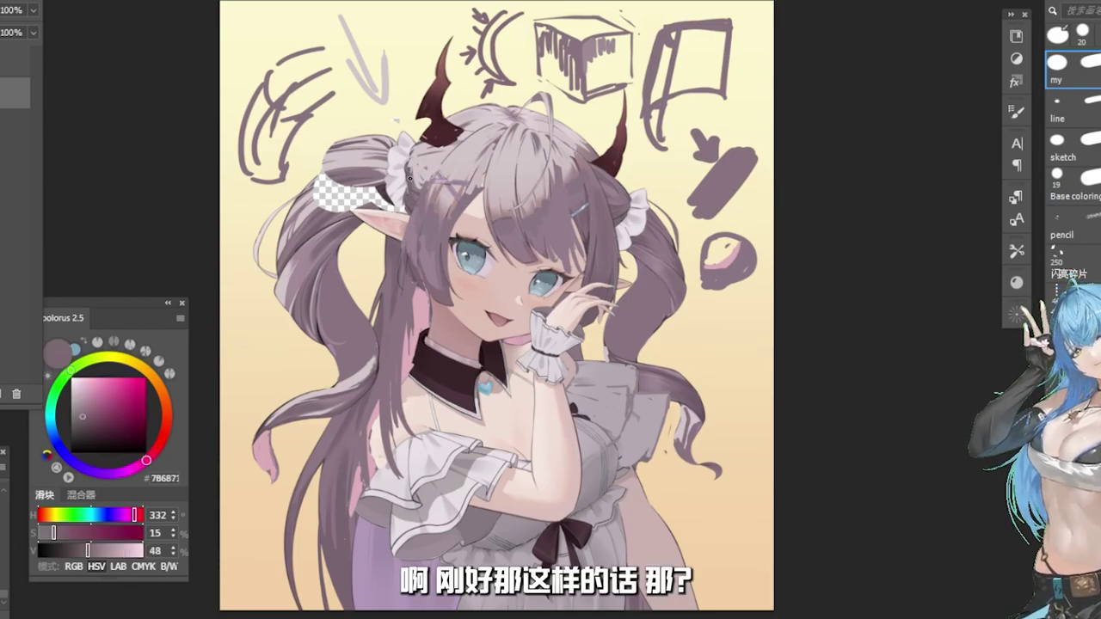
pyautogui.keyDown('alt'); pyautogui.click(411, 153); pyautogui.keyUp('alt')
pyautogui.keyDown('alt'); pyautogui.click(415, 180); pyautogui.keyUp('alt')
pyautogui.keyDown('alt'); pyautogui.click(427, 211); pyautogui.keyUp('alt')
pyautogui.keyDown('alt'); pyautogui.click(413, 179); pyautogui.keyUp('alt')
# Draw a mauve curve (H 327, S 14, V 57) across the near horn and undo the contour strokes tried around the head.
pyautogui.moveTo(408, 148)
pyautogui.mouseDown()
pyautogui.moveTo(411, 179)
pyautogui.moveTo(532, 214)
pyautogui.moveTo(490, 90)
pyautogui.moveTo(484, 223)
pyautogui.moveTo(538, 101)
pyautogui.mouseUp()
pyautogui.hotkey('ctrl', 'z')
pyautogui.moveTo(392, 7); pyautogui.dragTo(464, 97)
pyautogui.moveTo(433, 210)
pyautogui.mouseDown()
pyautogui.moveTo(553, 194)
pyautogui.moveTo(405, 182)
pyautogui.moveTo(487, 210)
pyautogui.moveTo(561, 111)
pyautogui.moveTo(463, 142)
pyautogui.moveTo(406, 196)
pyautogui.mouseUp()
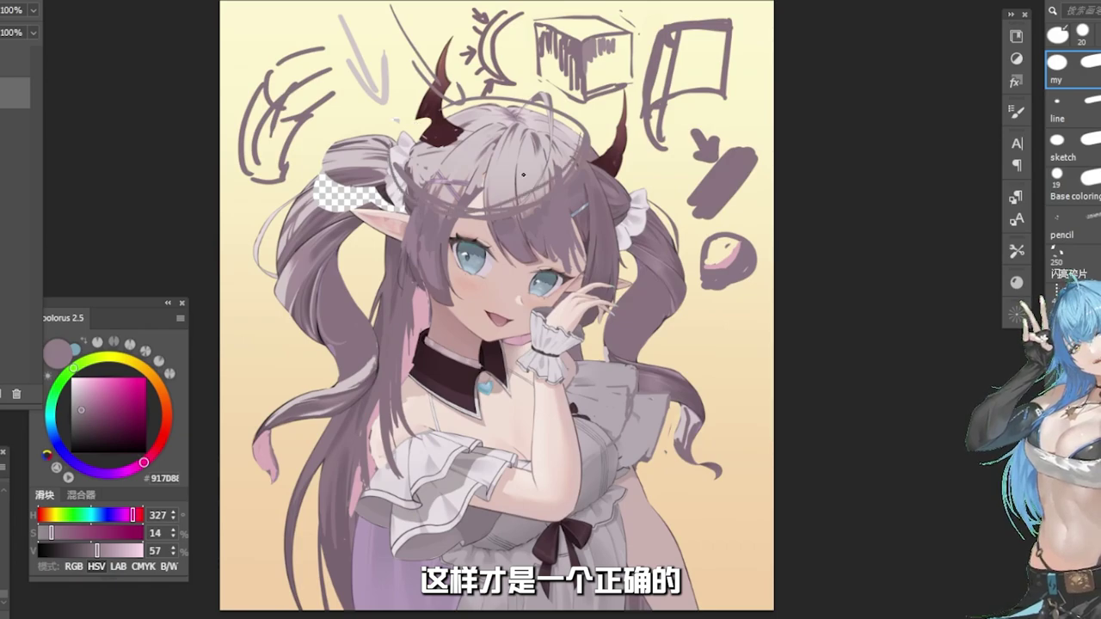
pyautogui.hotkey('ctrl', 'z')
pyautogui.hotkey('ctrl', 'z')
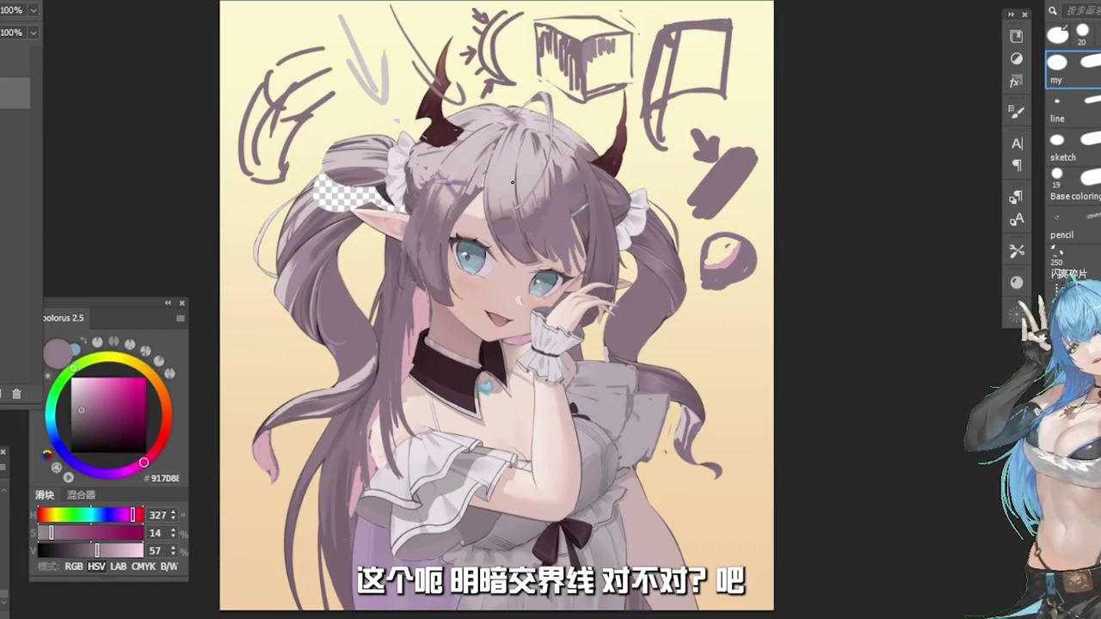
# Fill the near pigtail's gap, repaint its top in light mauve (H 345, S 6, V 82), and extend the ear tip in skin tone (H 13, S 11, V 93).
pyautogui.keyDown('alt'); pyautogui.click(350, 144); pyautogui.keyUp('alt')
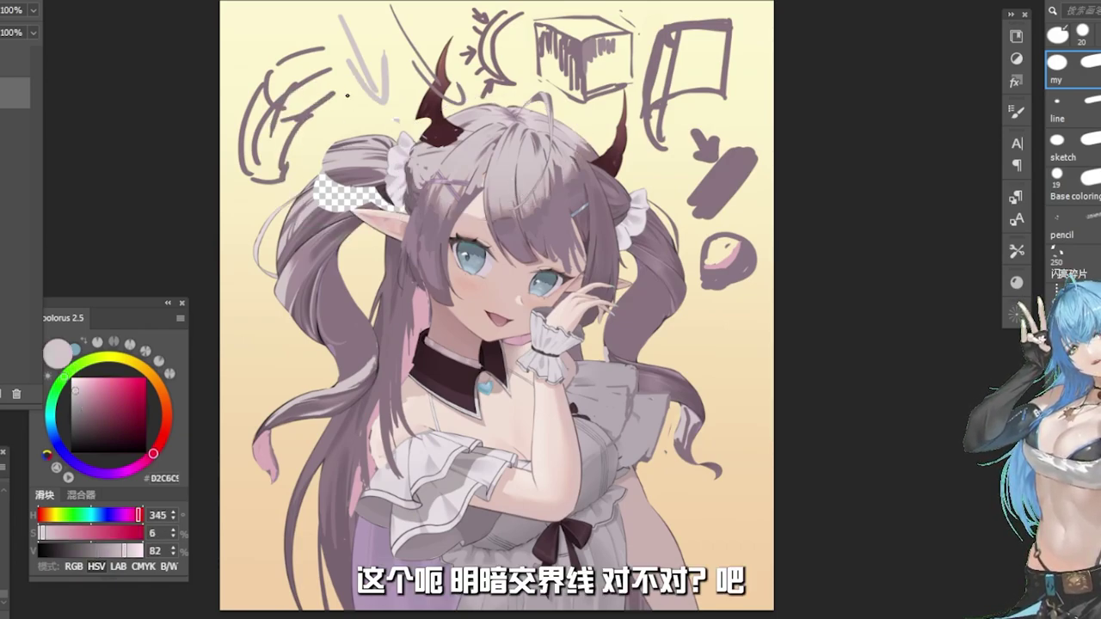
pyautogui.press(']')
pyautogui.press(']')
pyautogui.moveTo(343, 157)
pyautogui.mouseDown()
pyautogui.moveTo(322, 185)
pyautogui.moveTo(295, 193)
pyautogui.moveTo(287, 221)
pyautogui.mouseUp()
pyautogui.moveTo(326, 183); pyautogui.dragTo(294, 225)
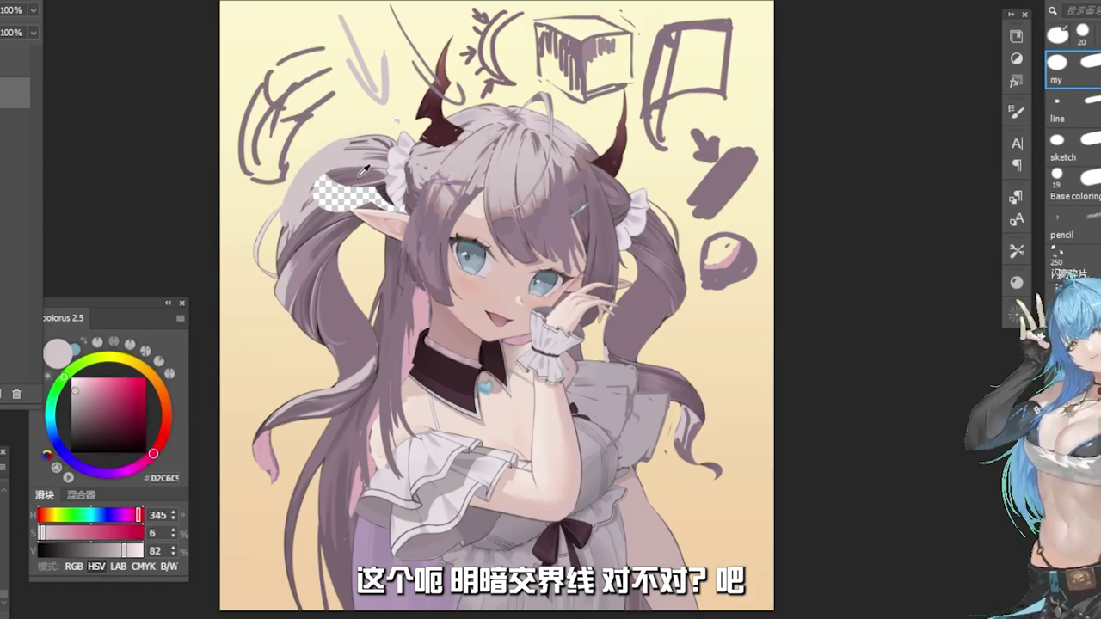
pyautogui.keyDown('alt'); pyautogui.click(356, 172); pyautogui.keyUp('alt')
pyautogui.moveTo(355, 174)
pyautogui.mouseDown()
pyautogui.moveTo(372, 181)
pyautogui.moveTo(362, 185)
pyautogui.moveTo(378, 176)
pyautogui.moveTo(378, 194)
pyautogui.moveTo(327, 199)
pyautogui.moveTo(383, 199)
pyautogui.mouseUp()
pyautogui.keyDown('alt'); pyautogui.click(401, 212); pyautogui.keyUp('alt')
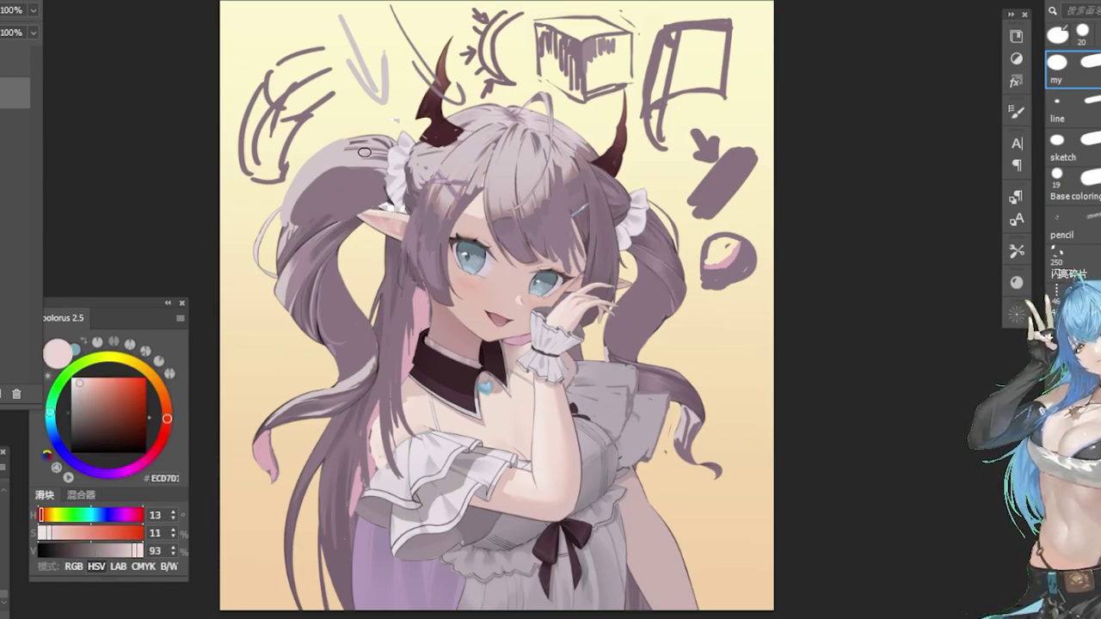
# Sketch a small ribbon diagram in pale mauve (H 316, S 5, V 81) above the near pigtail, undoing a stroke tried by the horn.
pyautogui.keyDown('alt'); pyautogui.click(402, 187); pyautogui.keyUp('alt')
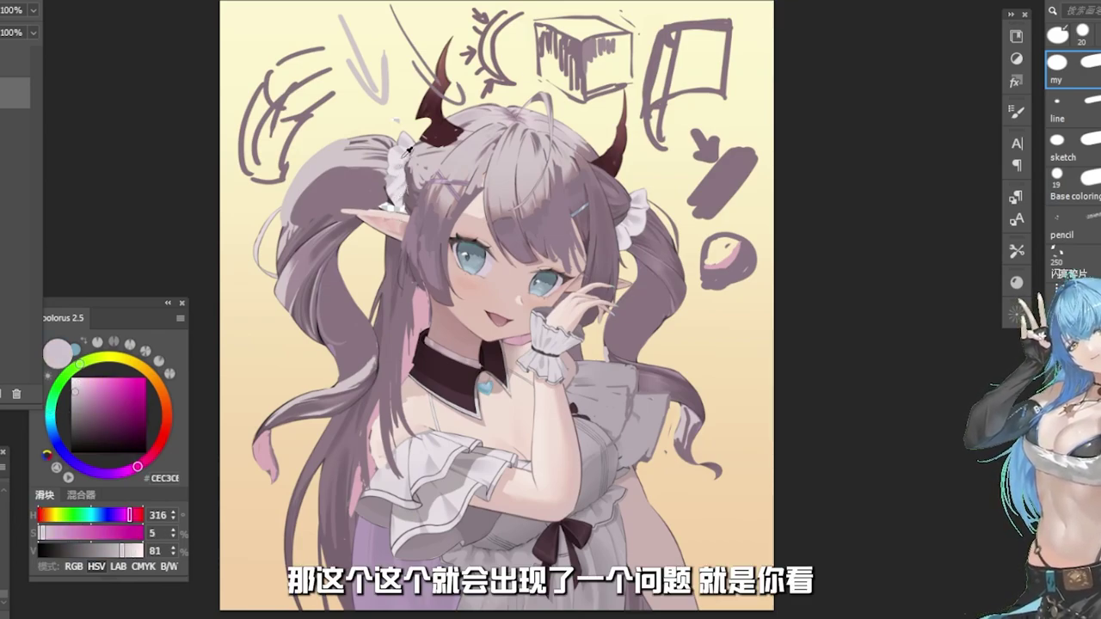
pyautogui.keyDown('alt'); pyautogui.click(391, 175); pyautogui.keyUp('alt')
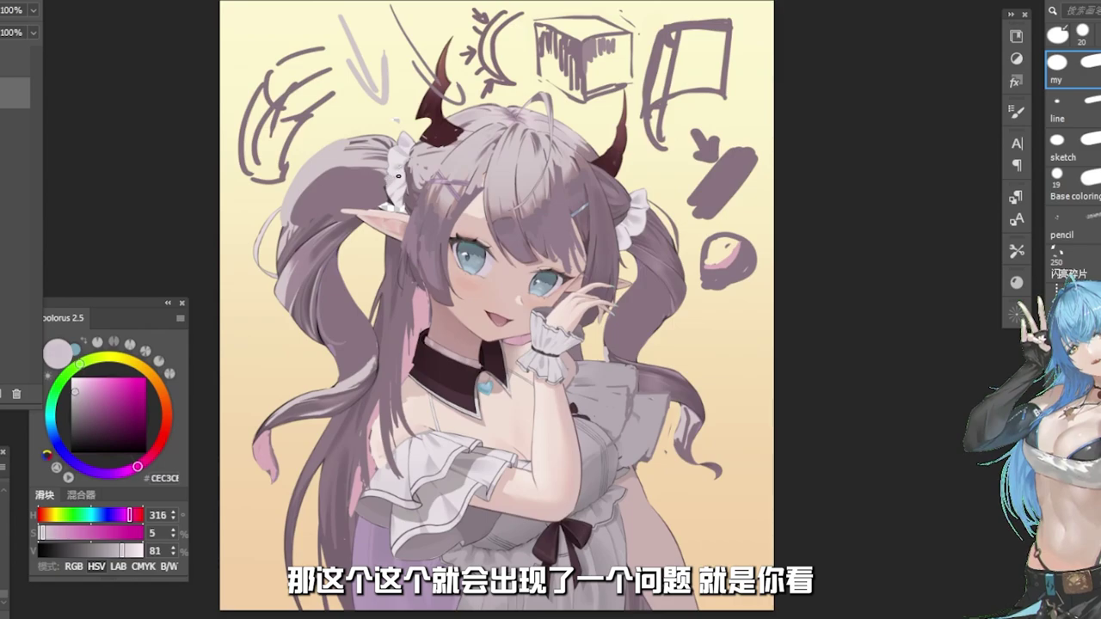
pyautogui.moveTo(410, 79); pyautogui.dragTo(398, 129)
pyautogui.hotkey('ctrl', 'z')
pyautogui.moveTo(297, 17)
pyautogui.mouseDown()
pyautogui.moveTo(287, 46)
pyautogui.moveTo(290, 32)
pyautogui.mouseUp()
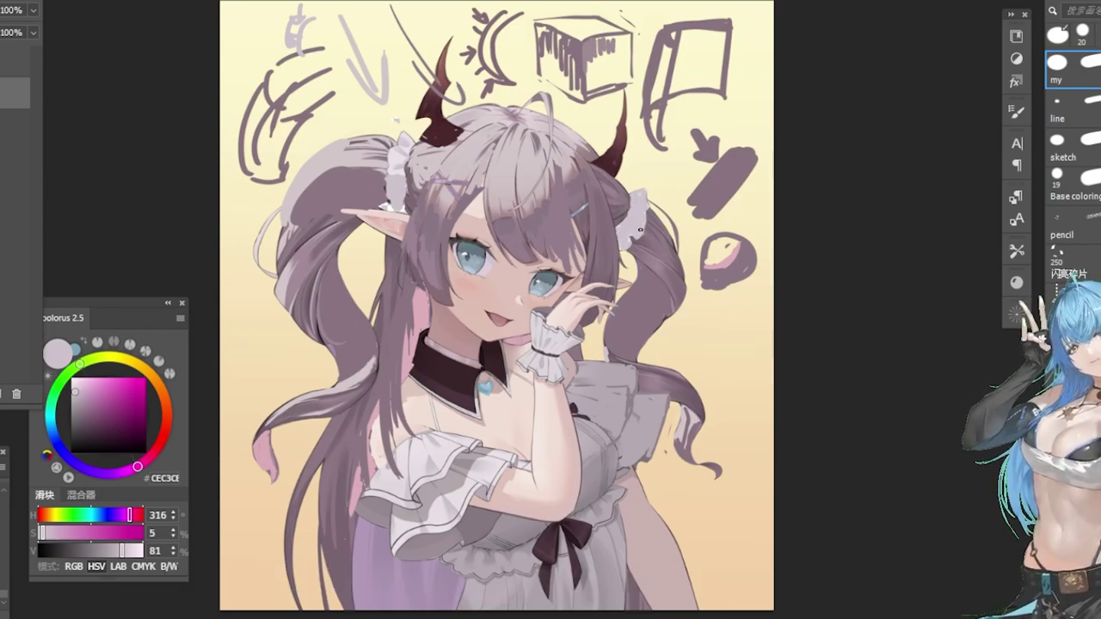
# Shade the far ribbon's folds in grey-mauve (H 320, S 6, V 61) and undo the red construction sketch over the head.
pyautogui.keyDown('alt'); pyautogui.click(636, 205); pyautogui.keyUp('alt')
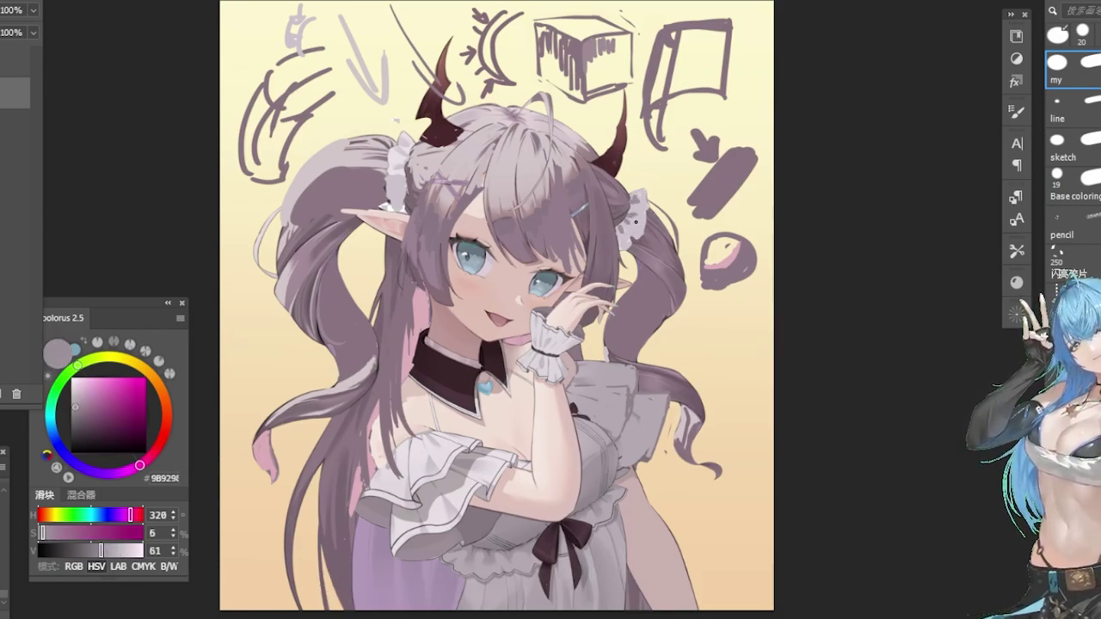
pyautogui.press('e')
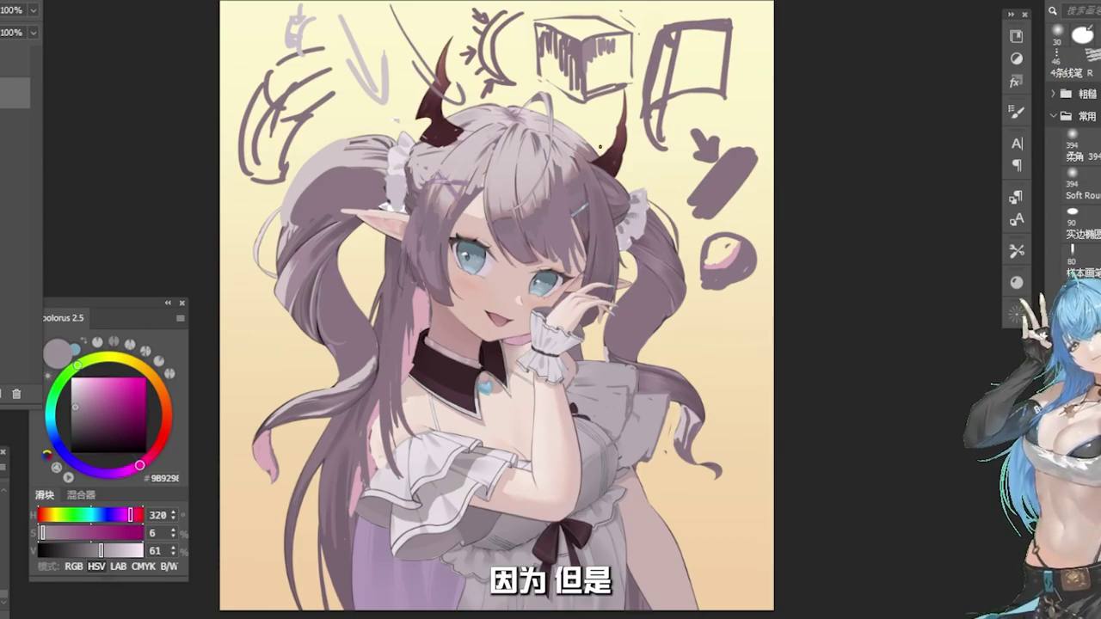
pyautogui.press('b')
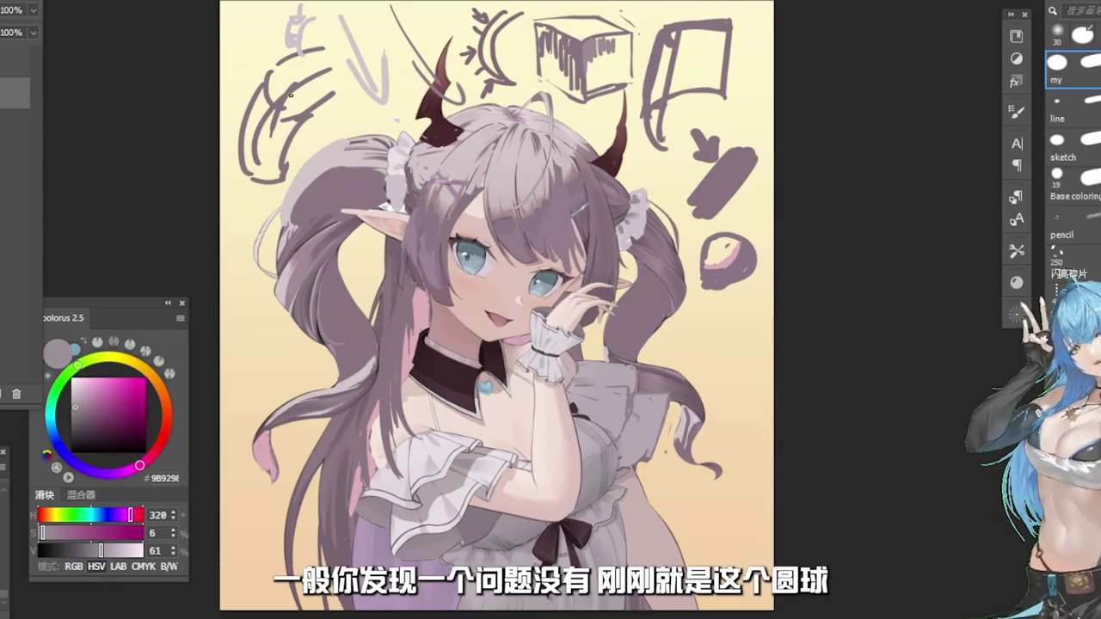
pyautogui.hotkey('ctrl', 'z')
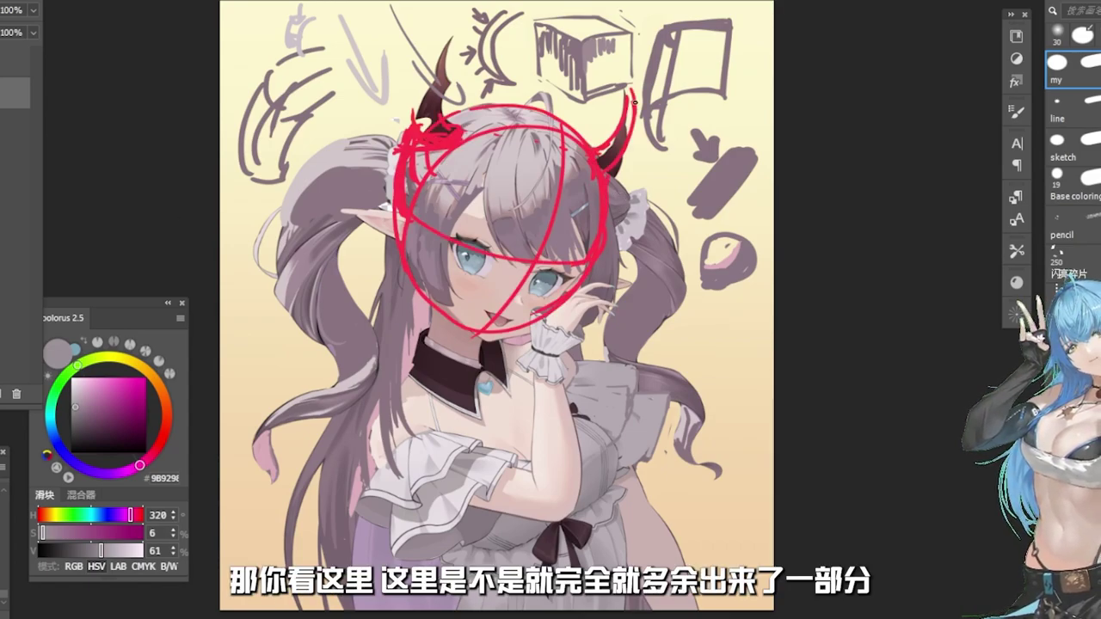
pyautogui.hotkey('ctrl', 'z')
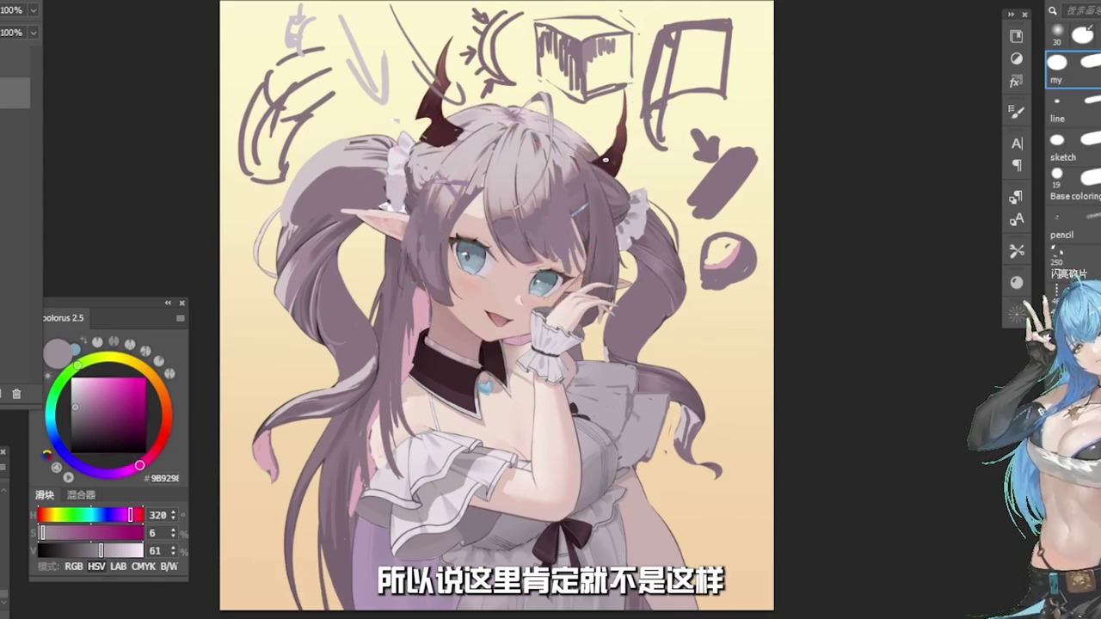
# Extend the far horn's base in dark red-brown (H 353, S 45, V 30) and clean the head edge beside it.
pyautogui.keyDown('alt'); pyautogui.click(608, 153); pyautogui.keyUp('alt')
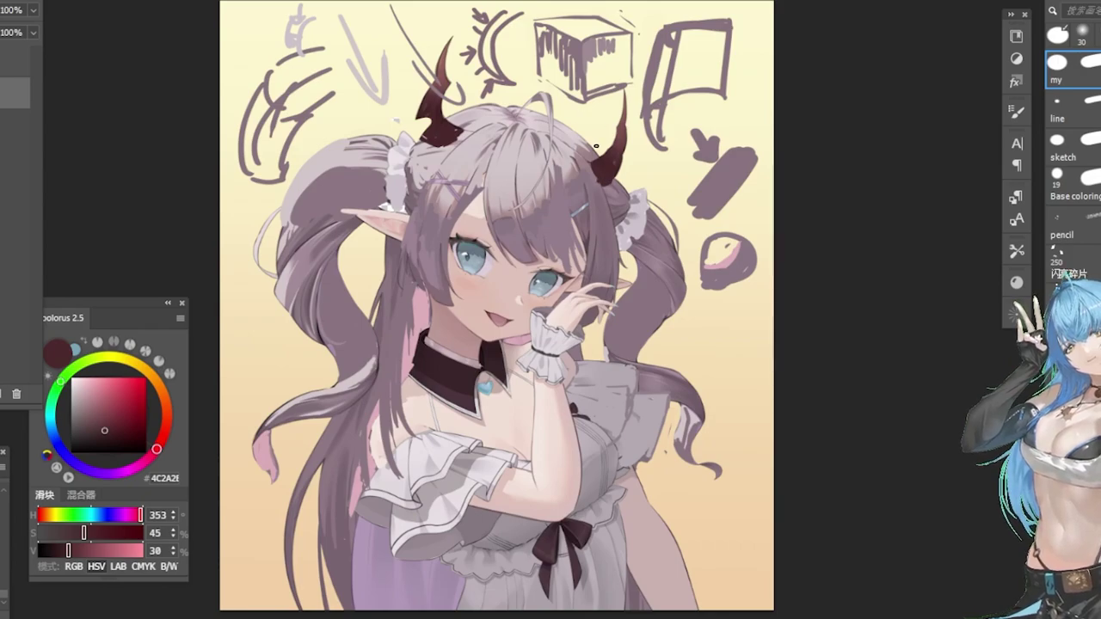
pyautogui.press('e')
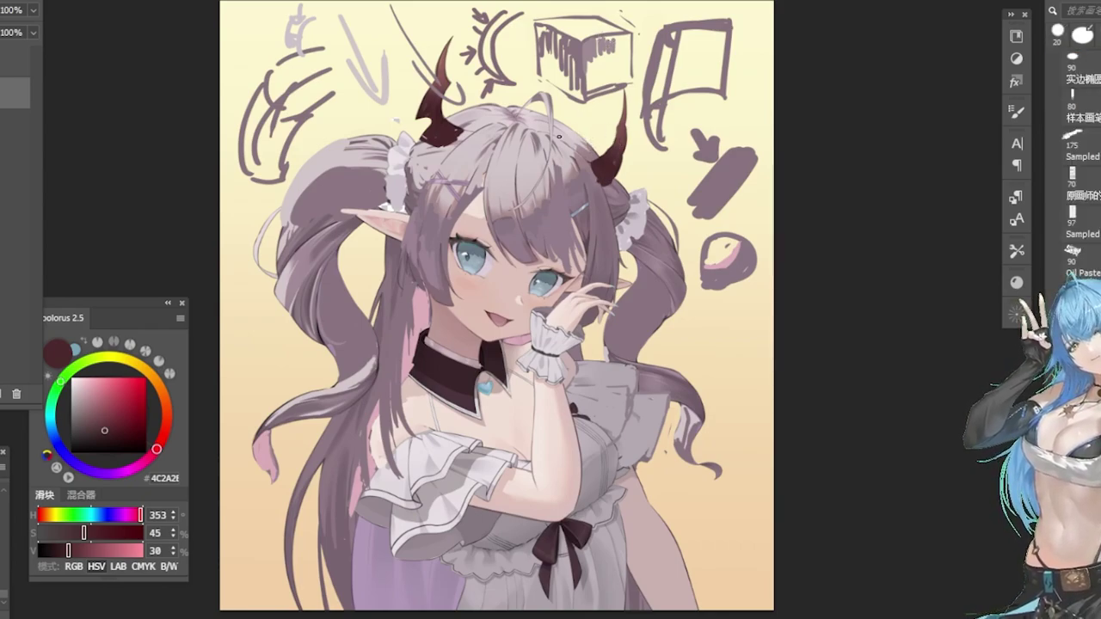
pyautogui.keyDown('alt'); pyautogui.click(599, 132); pyautogui.keyUp('alt')
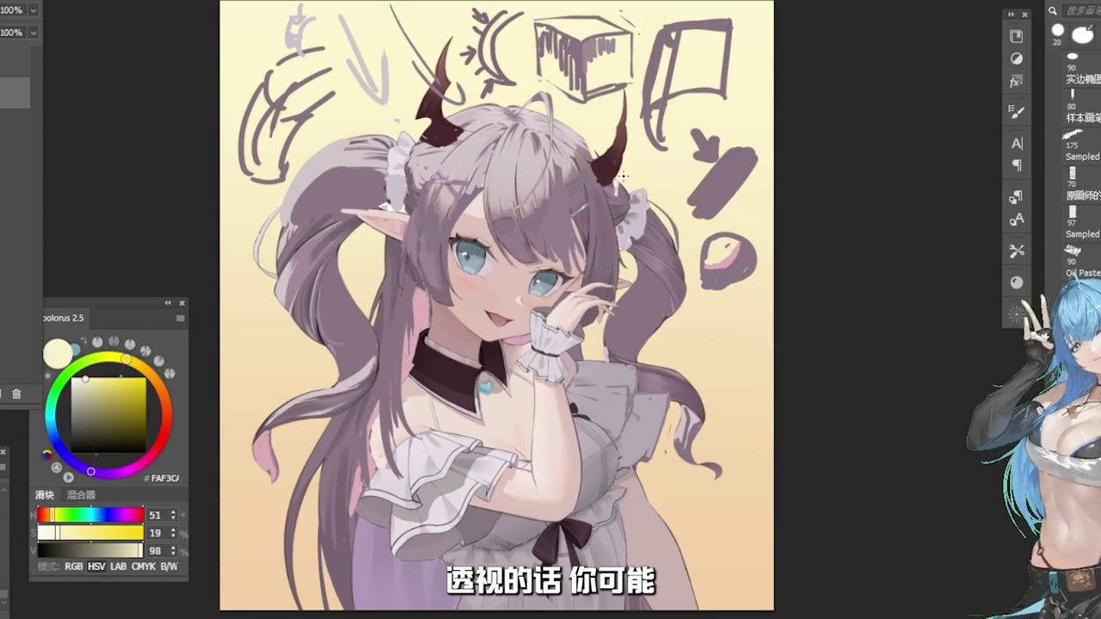
# Select the far pigtail's ribbon, transform it inward to sit under the far horn, and deselect it.
pyautogui.press('b')
pyautogui.press('l')
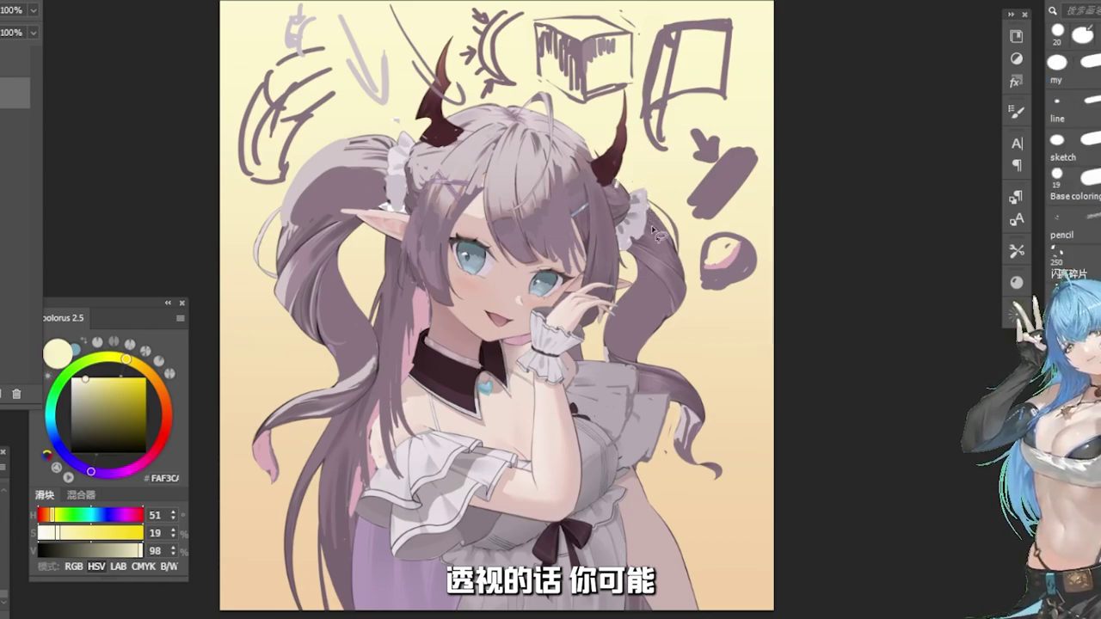
pyautogui.moveTo(628, 261)
pyautogui.mouseDown()
pyautogui.moveTo(659, 221)
pyautogui.moveTo(634, 183)
pyautogui.moveTo(615, 206)
pyautogui.moveTo(617, 237)
pyautogui.moveTo(646, 246)
pyautogui.moveTo(656, 230)
pyautogui.moveTo(650, 256)
pyautogui.mouseUp()
pyautogui.hotkey('ctrl', 't')
pyautogui.moveTo(684, 193); pyautogui.dragTo(663, 176)
pyautogui.moveTo(640, 237); pyautogui.dragTo(626, 220)
pyautogui.press('Return')
pyautogui.hotkey('ctrl', 'd')
# Paint side hair over the moved ribbon's inner edge and fill the gap behind it with hair and background cream (H 47, S 20, V 98).
pyautogui.press('b')
pyautogui.keyDown('alt'); pyautogui.click(616, 153); pyautogui.keyUp('alt')
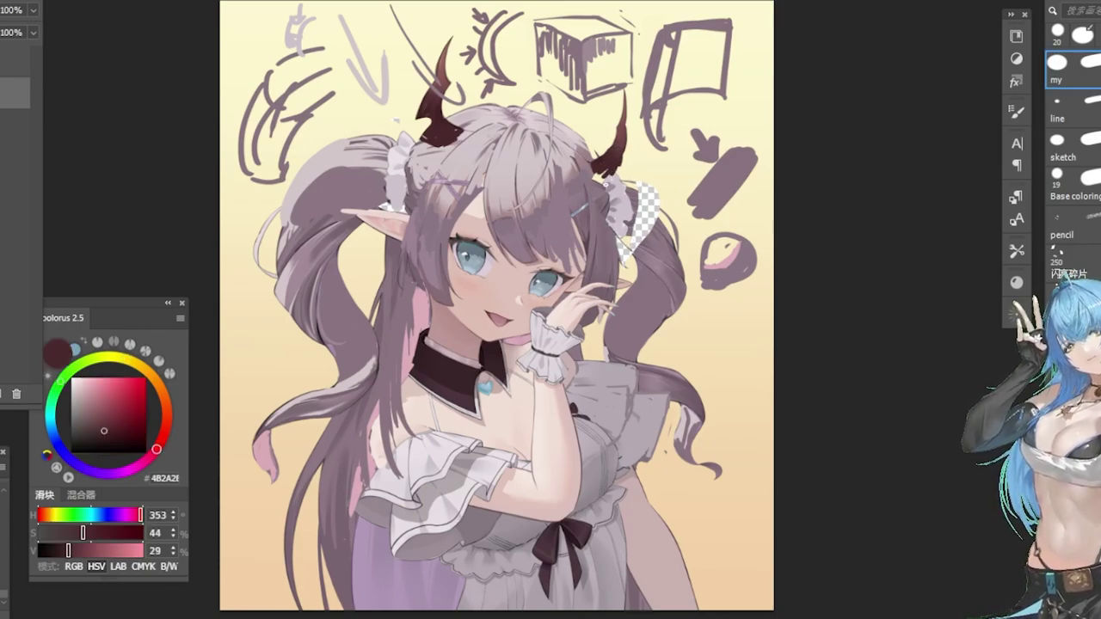
pyautogui.keyDown('alt'); pyautogui.click(591, 174); pyautogui.keyUp('alt')
pyautogui.moveTo(598, 179); pyautogui.dragTo(615, 257)
pyautogui.moveTo(604, 184); pyautogui.dragTo(615, 284)
pyautogui.keyDown('alt'); pyautogui.click(635, 219); pyautogui.keyUp('alt')
pyautogui.moveTo(645, 240)
pyautogui.mouseDown()
pyautogui.moveTo(646, 211)
pyautogui.moveTo(661, 239)
pyautogui.moveTo(647, 196)
pyautogui.moveTo(658, 218)
pyautogui.mouseUp()
pyautogui.keyDown('alt'); pyautogui.click(668, 183); pyautogui.keyUp('alt')
pyautogui.moveTo(659, 175)
pyautogui.mouseDown()
pyautogui.moveTo(657, 214)
pyautogui.moveTo(652, 188)
pyautogui.mouseUp()
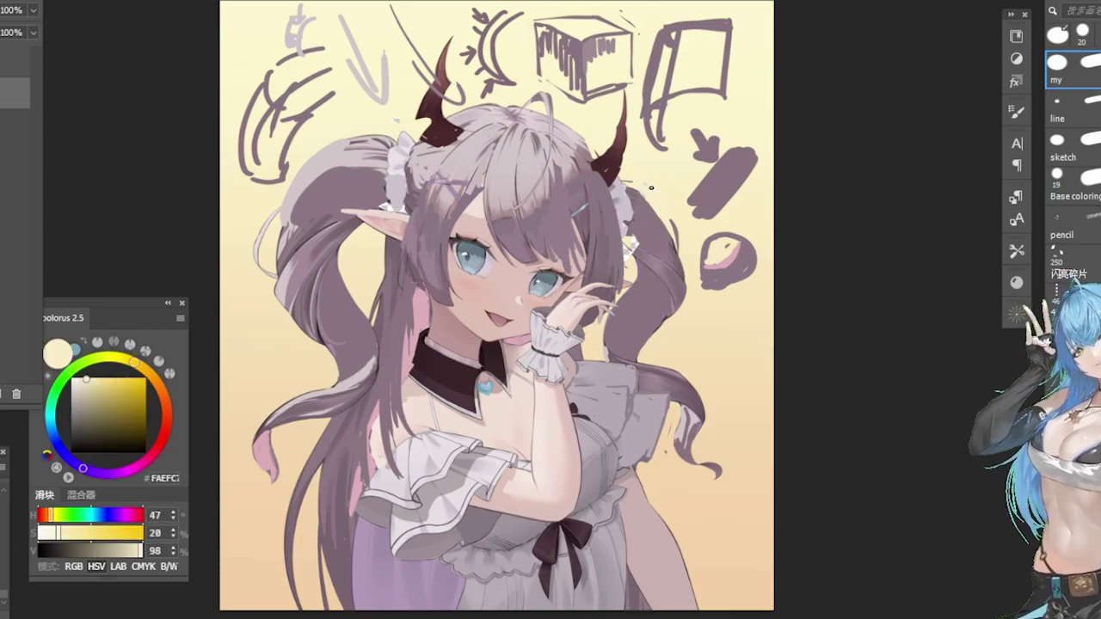
# Repaint the far pigtail beside the ribbon and touch up the side hair with sampled mauves (H 330, S 14, V 55).
pyautogui.keyDown('alt'); pyautogui.click(654, 251); pyautogui.keyUp('alt')
pyautogui.moveTo(641, 230); pyautogui.dragTo(643, 277)
pyautogui.moveTo(628, 239)
pyautogui.mouseDown()
pyautogui.moveTo(639, 265)
pyautogui.moveTo(623, 266)
pyautogui.mouseUp()
pyautogui.keyDown('alt'); pyautogui.click(638, 261); pyautogui.keyUp('alt')
pyautogui.keyDown('alt'); pyautogui.click(630, 213); pyautogui.keyUp('alt')
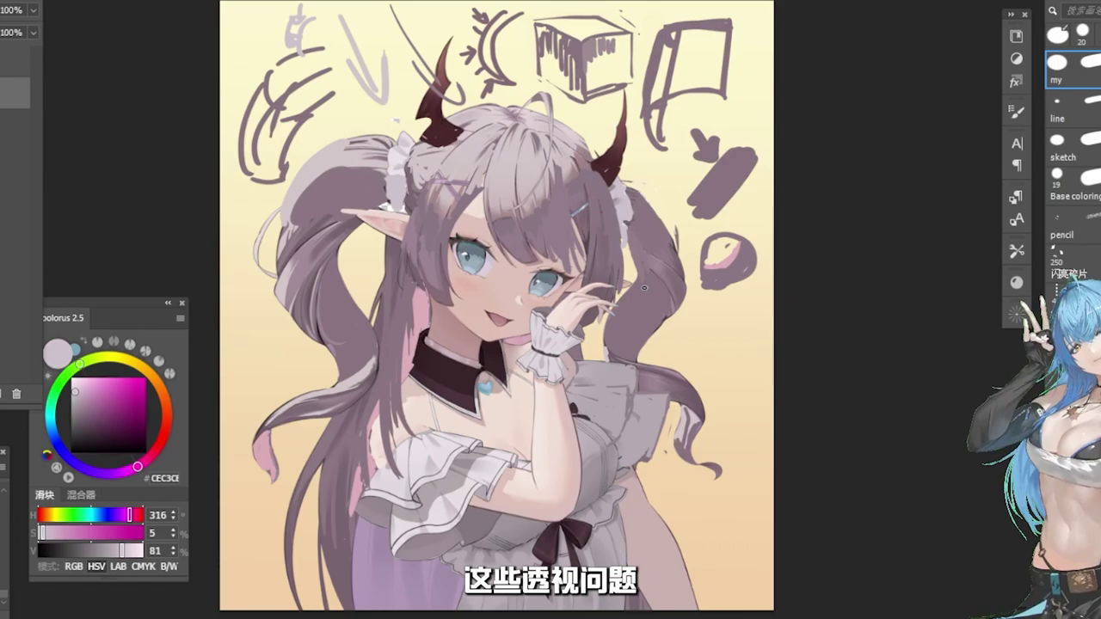
pyautogui.keyDown('alt'); pyautogui.click(606, 227); pyautogui.keyUp('alt')
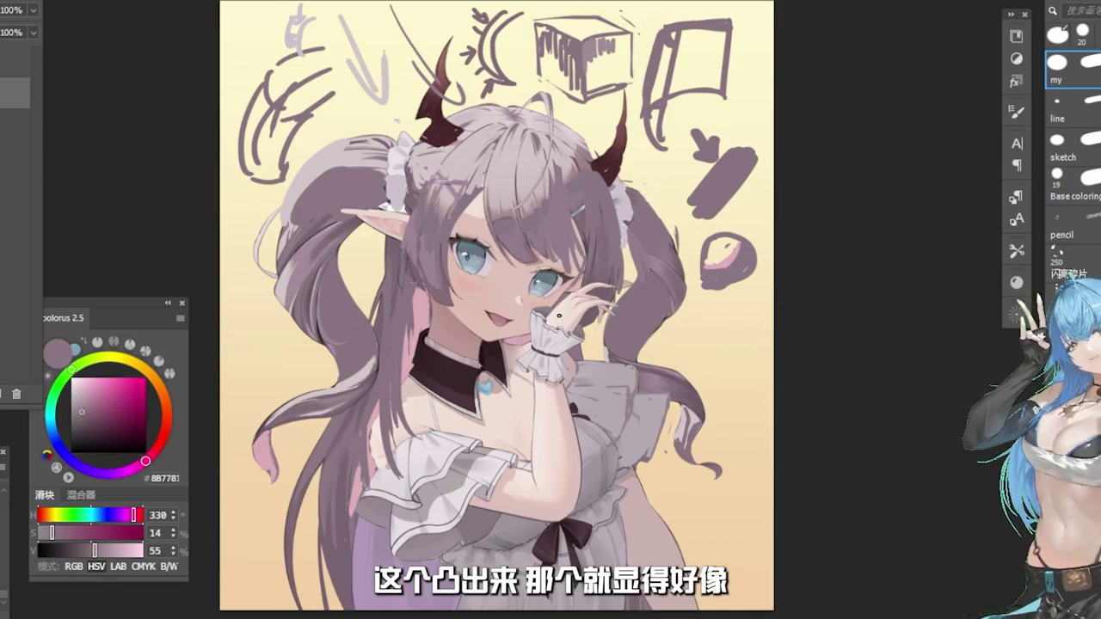
pyautogui.keyDown('alt'); pyautogui.click(593, 245); pyautogui.keyUp('alt')
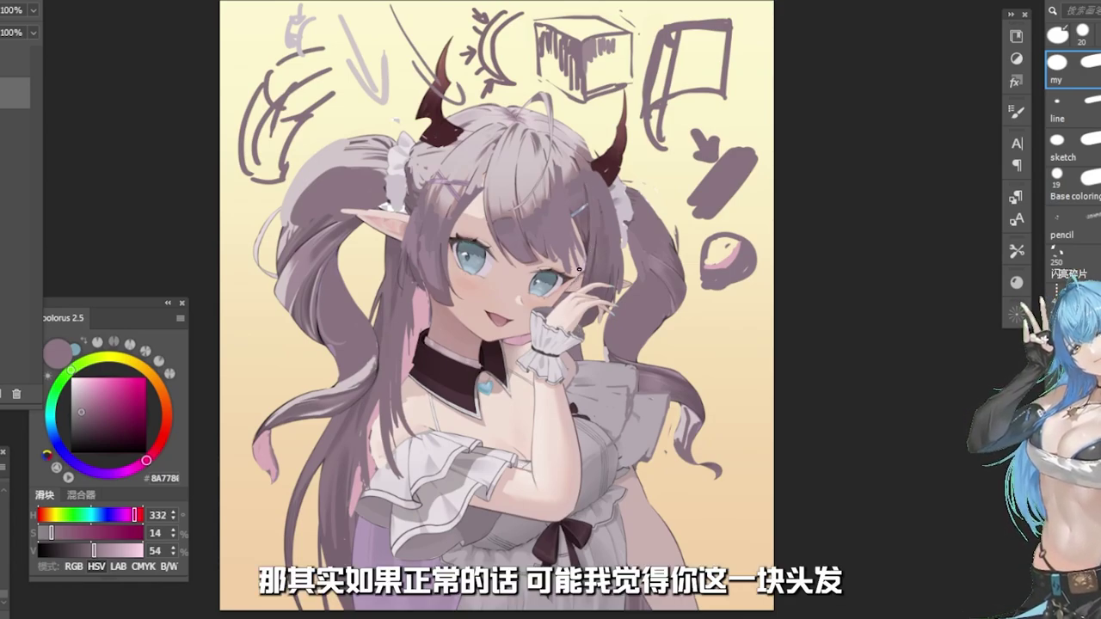
# Select the far section of the bangs with its hairpin, shift it inward toward the face, and deselect it.
pyautogui.press('l')
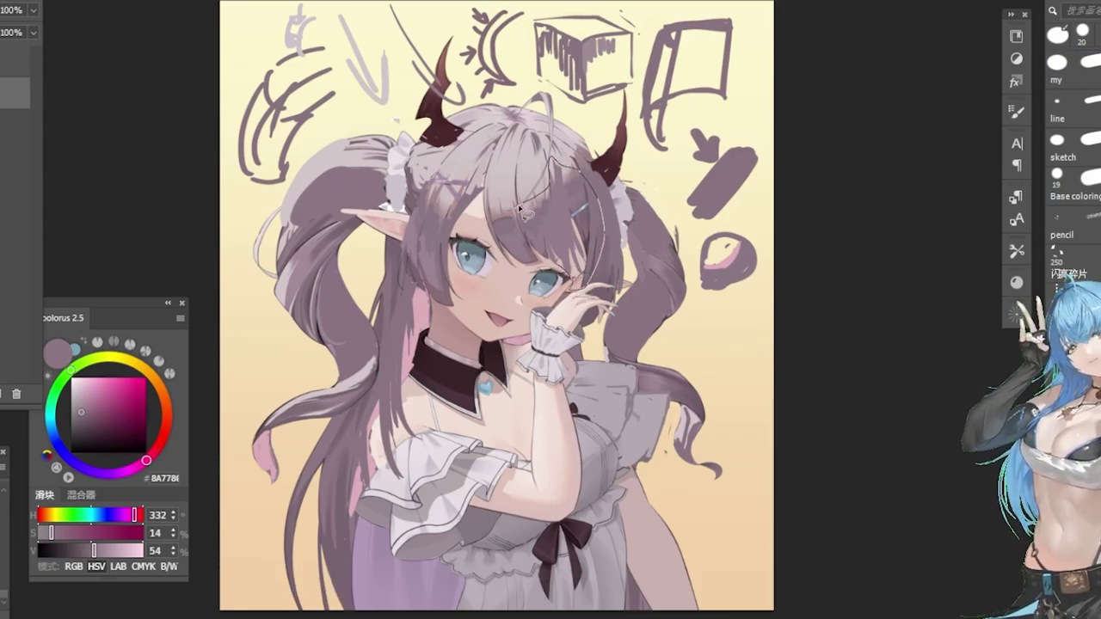
pyautogui.moveTo(520, 211)
pyautogui.mouseDown()
pyautogui.moveTo(538, 260)
pyautogui.moveTo(559, 264)
pyautogui.moveTo(597, 241)
pyautogui.moveTo(577, 262)
pyautogui.moveTo(551, 251)
pyautogui.mouseUp()
pyautogui.hotkey('ctrl', 't')
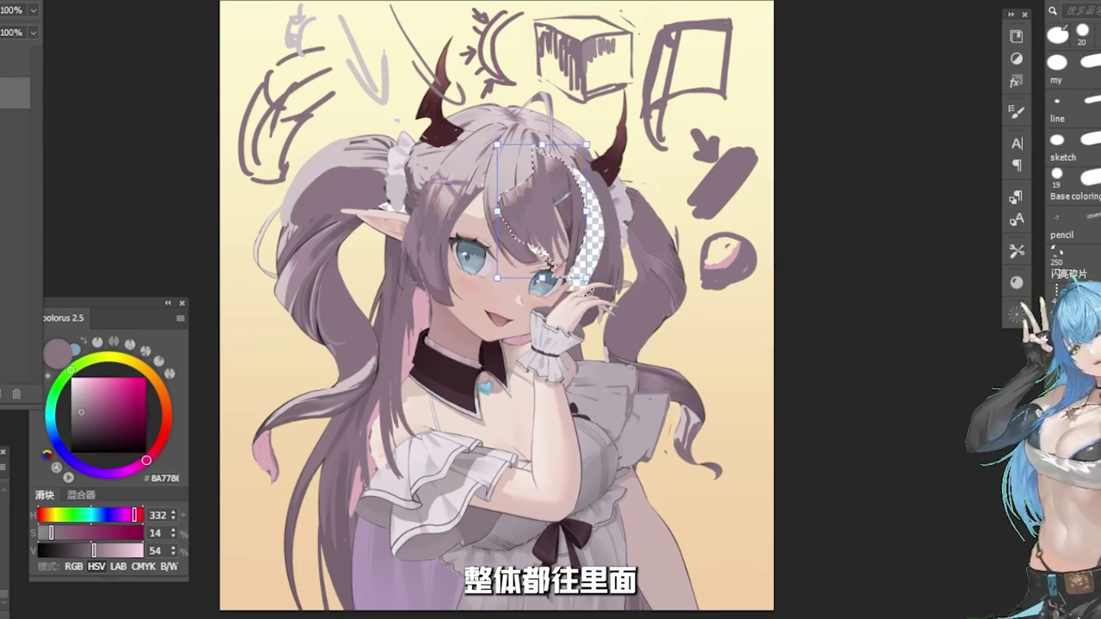
pyautogui.press('Return')
pyautogui.hotkey('ctrl', 'd')
# Repaint the bangs' lower tip in mauve (H 323, S 14, V 58) and fill the gap beside them with H 333, S 15, V 54.
pyautogui.press('b')
pyautogui.keyDown('alt'); pyautogui.click(551, 271); pyautogui.keyUp('alt')
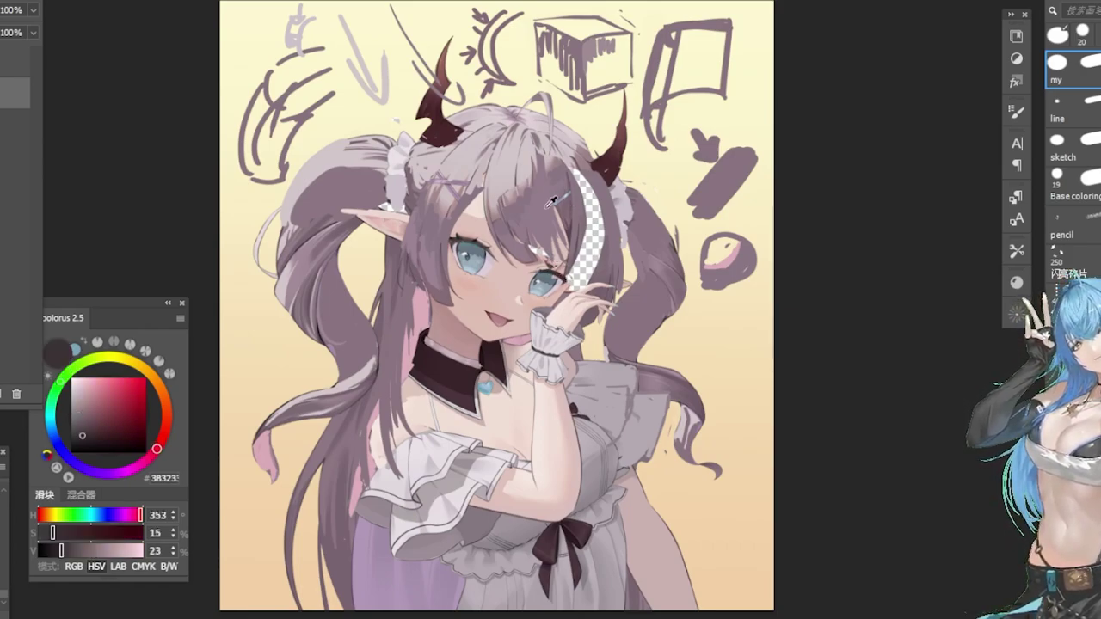
pyautogui.keyDown('alt'); pyautogui.click(520, 228); pyautogui.keyUp('alt')
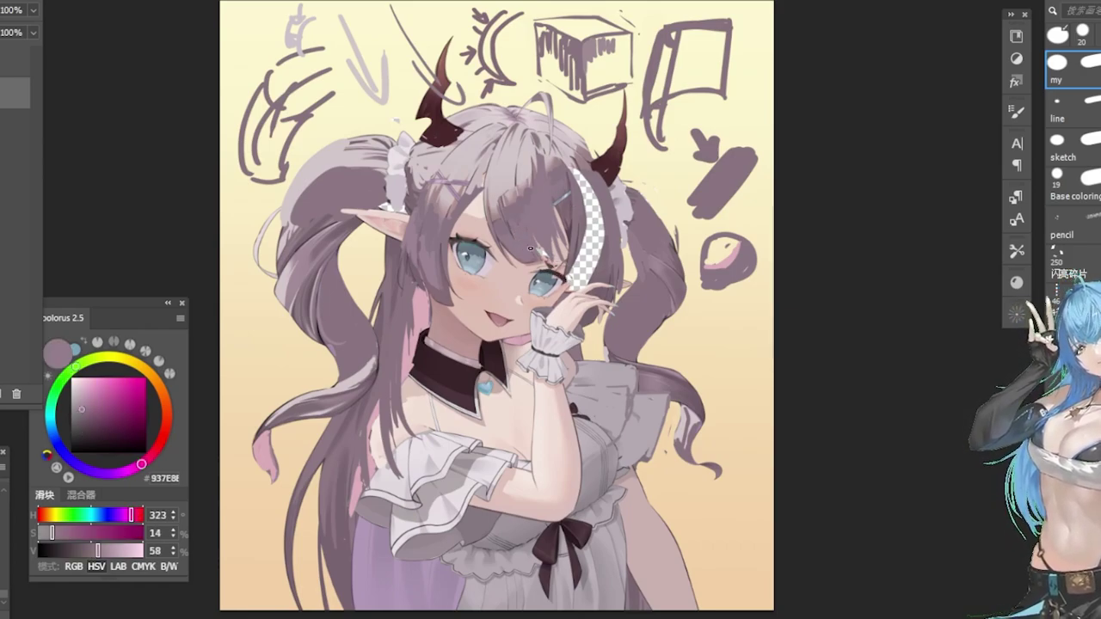
pyautogui.moveTo(540, 242); pyautogui.dragTo(560, 270)
pyautogui.moveTo(556, 217)
pyautogui.mouseDown()
pyautogui.moveTo(568, 257)
pyautogui.moveTo(558, 274)
pyautogui.mouseUp()
pyautogui.keyDown('alt'); pyautogui.click(579, 200); pyautogui.keyUp('alt')
pyautogui.moveTo(579, 203); pyautogui.dragTo(586, 250)
pyautogui.moveTo(576, 171); pyautogui.dragTo(591, 257)
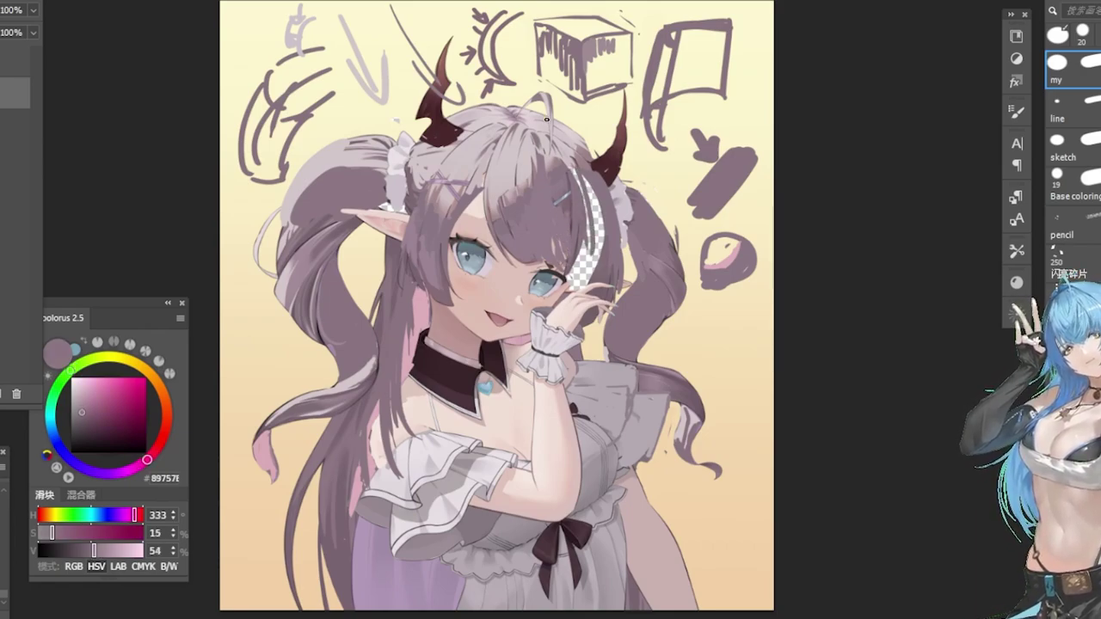
pyautogui.moveTo(582, 184)
pyautogui.mouseDown()
pyautogui.moveTo(601, 274)
pyautogui.moveTo(576, 245)
pyautogui.moveTo(573, 280)
pyautogui.moveTo(584, 258)
pyautogui.moveTo(592, 277)
pyautogui.moveTo(578, 285)
pyautogui.mouseUp()
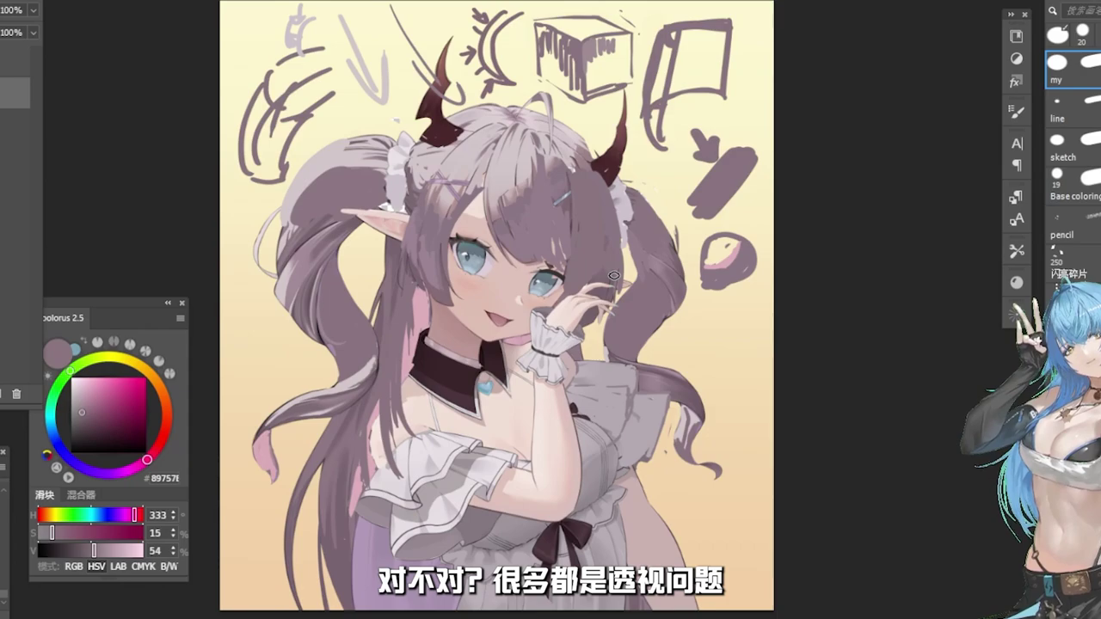
# Blend the far bangs and the hair at the far horn's base with sampled mauves, including H 330, S 16, V 49.
pyautogui.keyDown('alt'); pyautogui.click(557, 223); pyautogui.keyUp('alt')
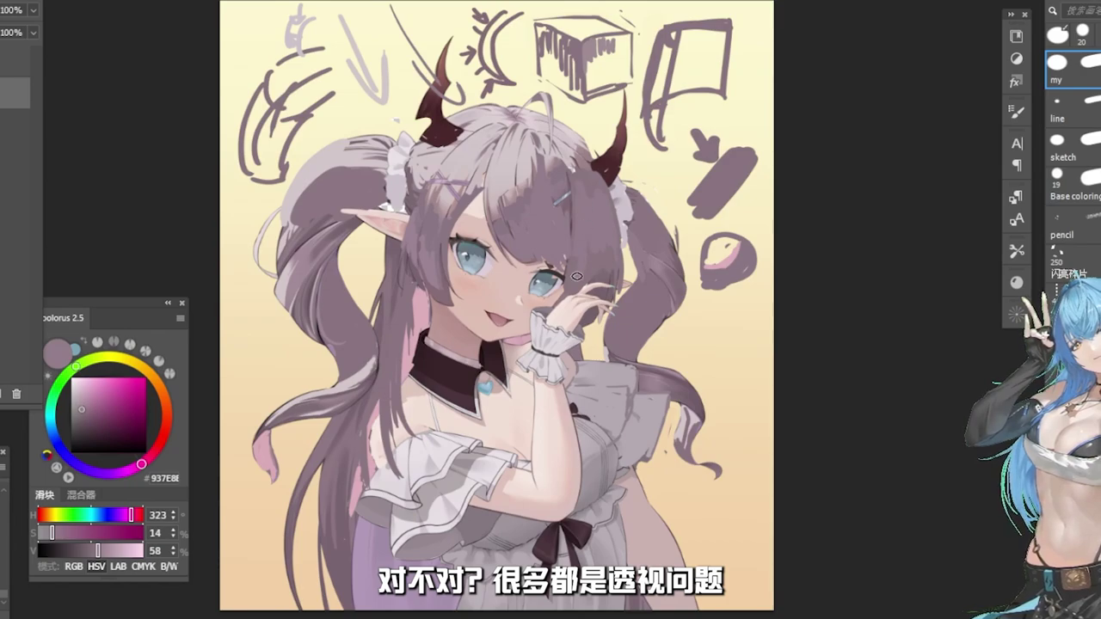
pyautogui.keyDown('alt'); pyautogui.click(594, 154); pyautogui.keyUp('alt')
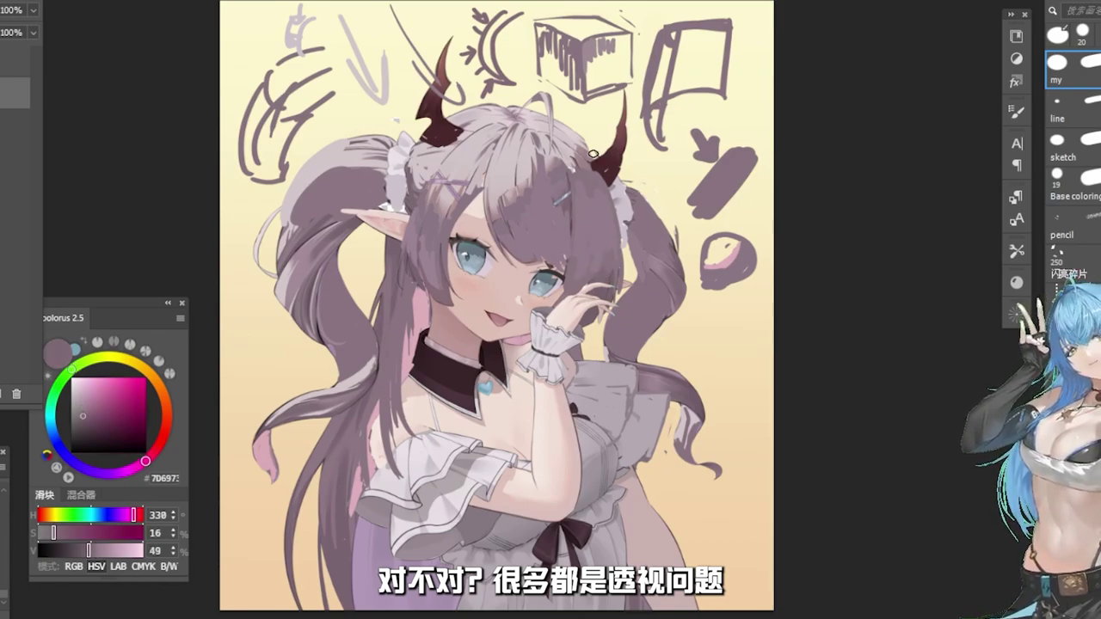
pyautogui.keyDown('alt'); pyautogui.click(619, 209); pyautogui.keyUp('alt')
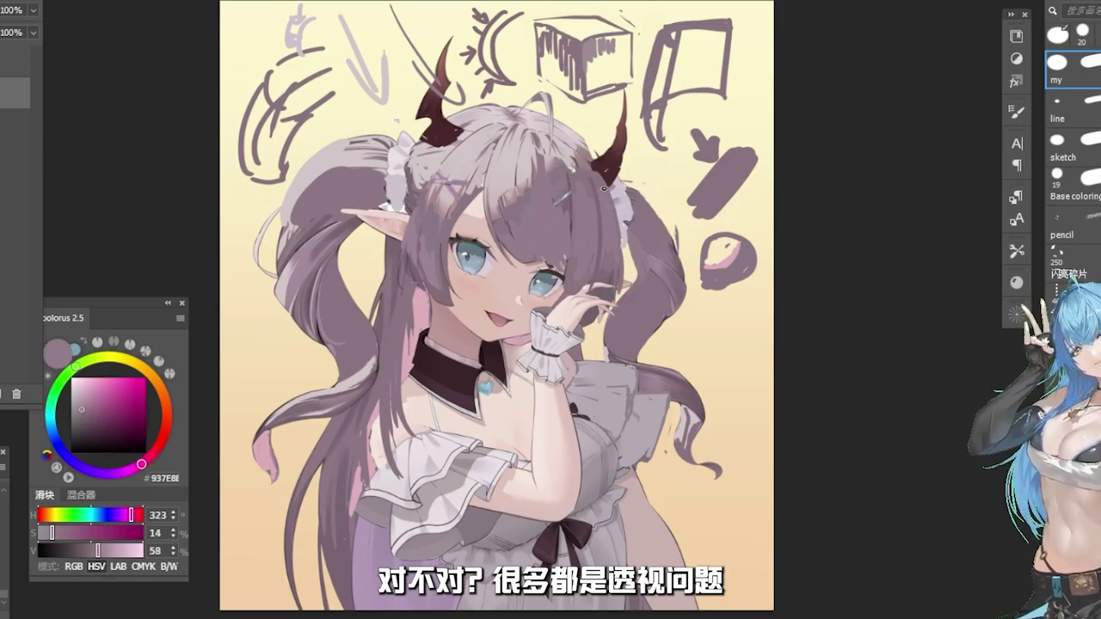
pyautogui.keyDown('alt'); pyautogui.click(589, 155); pyautogui.keyUp('alt')
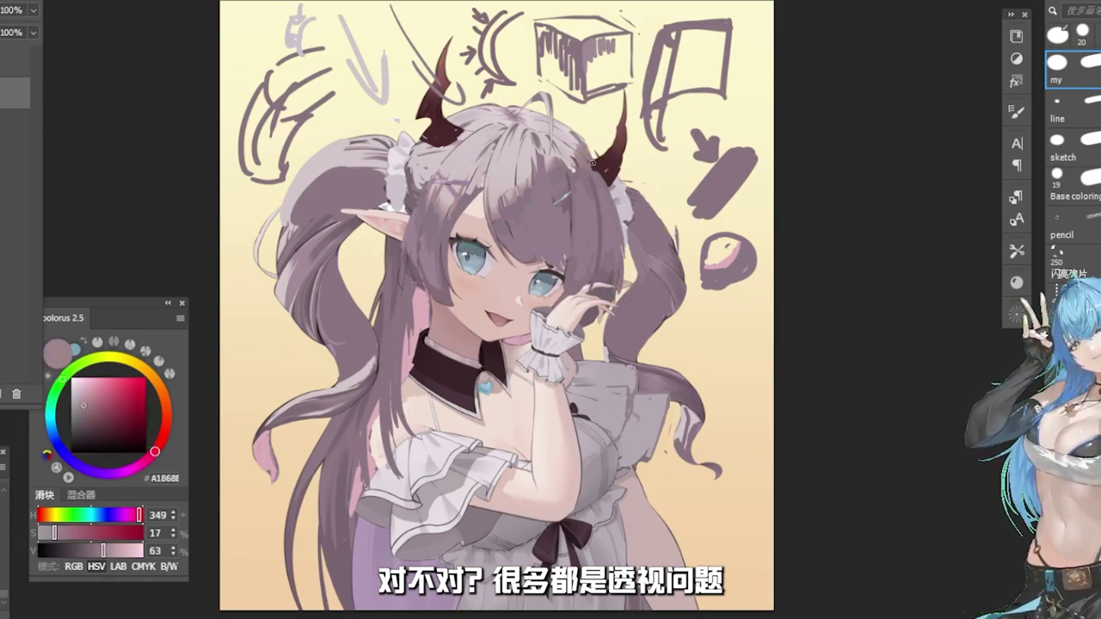
# Darken the near pigtail's upper outer side with shadow mauve (H 331, S 15, V 55).
pyautogui.keyDown('alt'); pyautogui.click(557, 123); pyautogui.keyUp('alt')
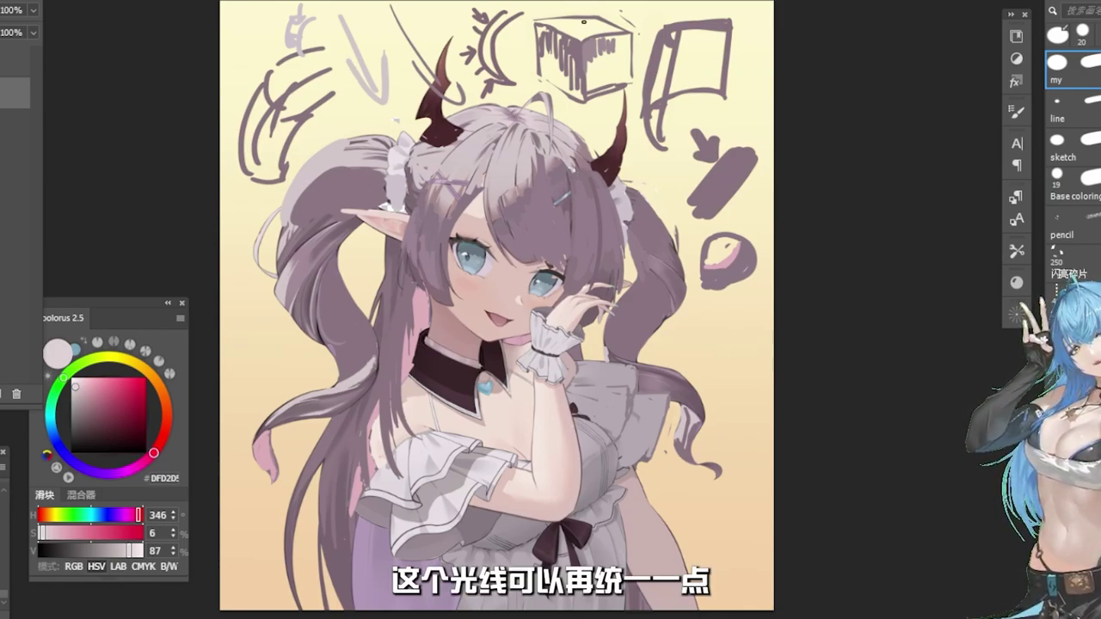
pyautogui.keyDown('alt'); pyautogui.click(367, 163); pyautogui.keyUp('alt')
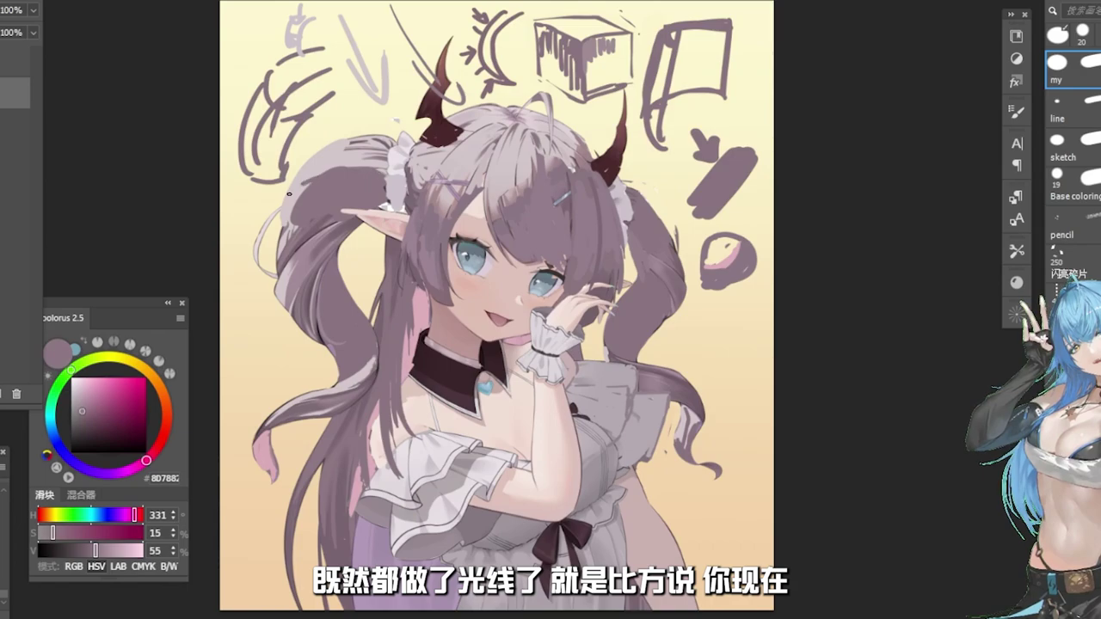
pyautogui.moveTo(313, 187); pyautogui.dragTo(327, 268)
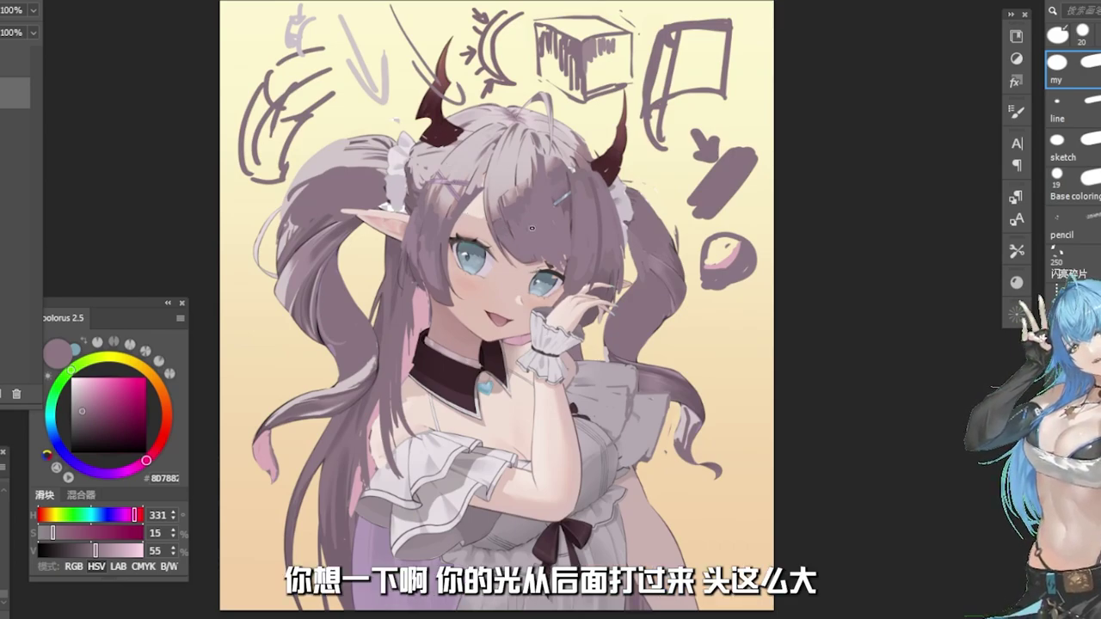
# Select the lit skin of the chest, arm and hand, fill it with shadow skin tone (H 13, S 17, V 87), and deselect it.
pyautogui.keyDown('alt'); pyautogui.click(559, 405); pyautogui.keyUp('alt')
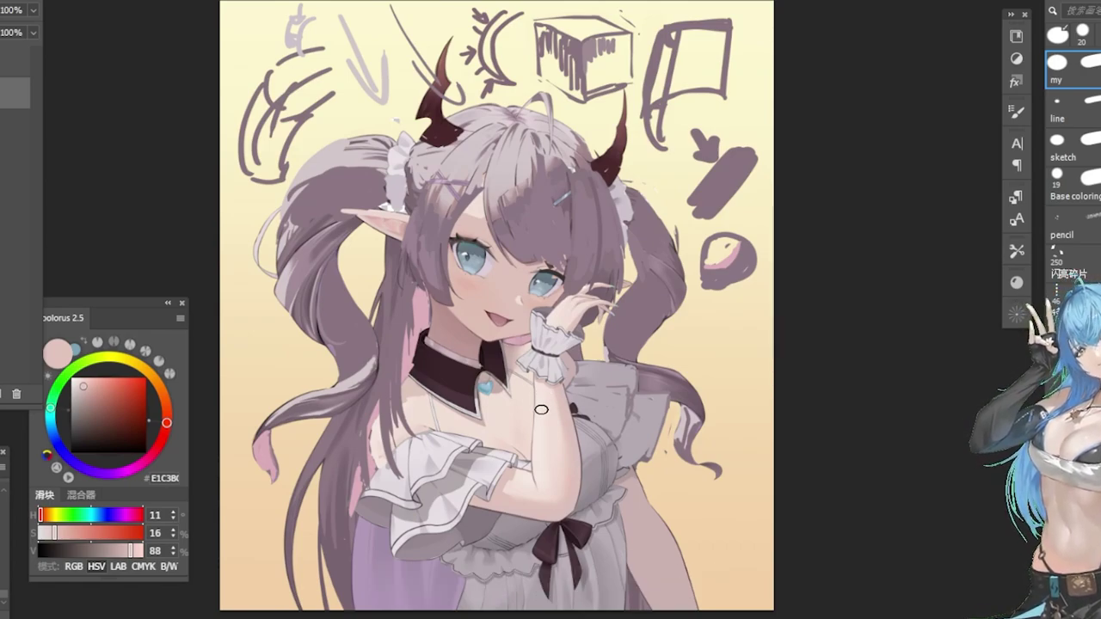
pyautogui.keyDown('alt'); pyautogui.click(512, 311); pyautogui.keyUp('alt')
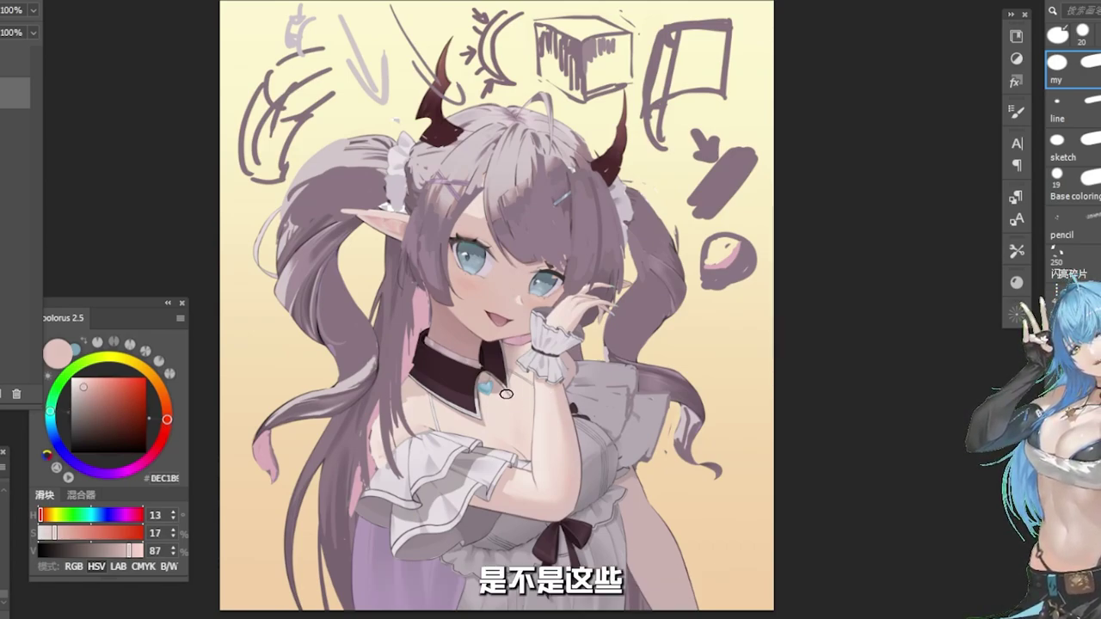
pyautogui.press('w')
pyautogui.click(503, 416)
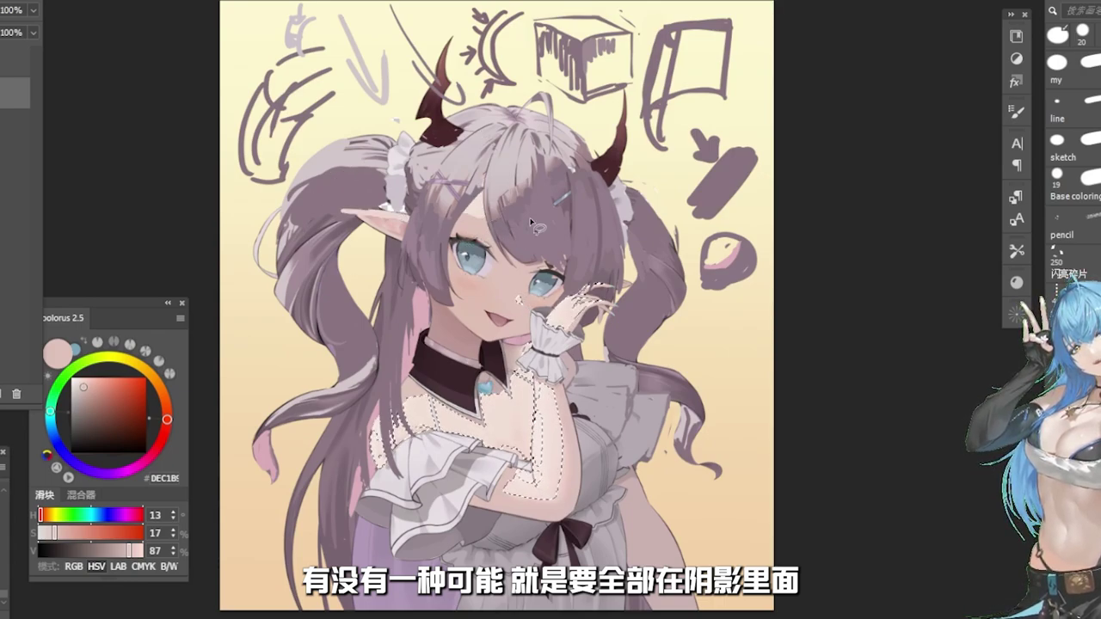
pyautogui.hotkey('alt', 'Delete')
pyautogui.hotkey('ctrl', 'd')
# Paint shadow grey (H 342, S 6, V 69) over the light ruffles of the near sleeve.
pyautogui.click(1057, 63)
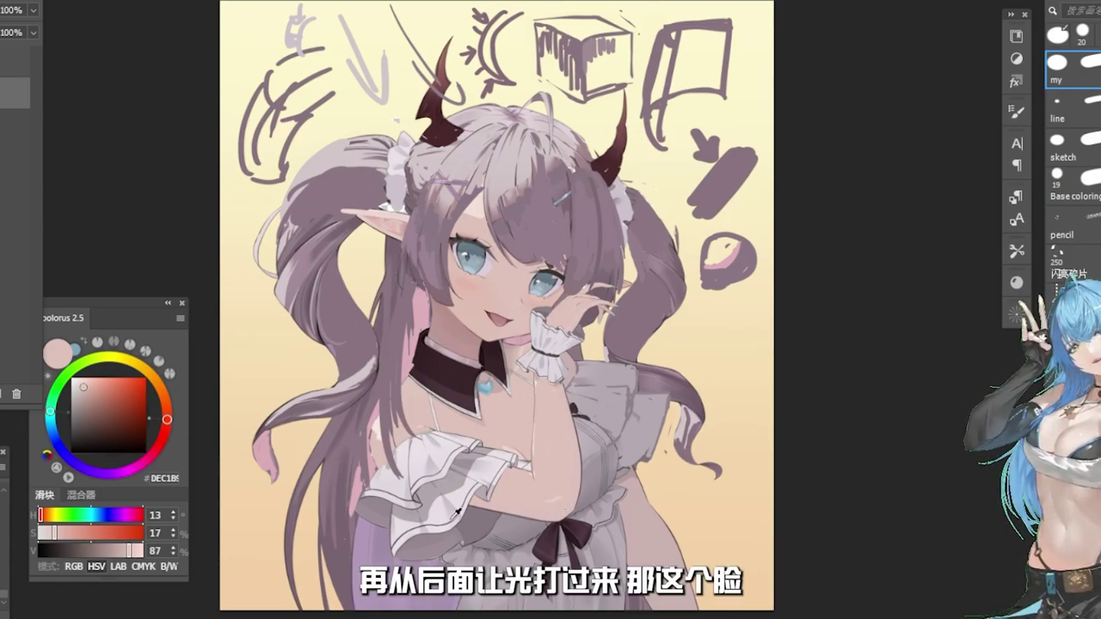
pyautogui.keyDown('alt'); pyautogui.click(434, 493); pyautogui.keyUp('alt')
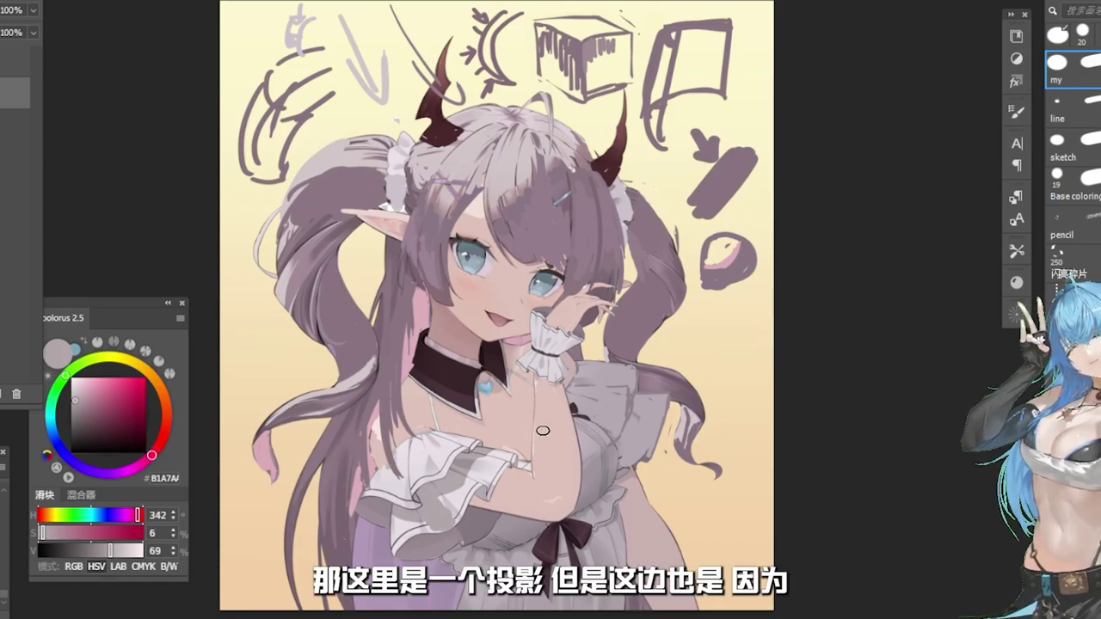
pyautogui.moveTo(398, 516)
pyautogui.mouseDown()
pyautogui.moveTo(405, 536)
pyautogui.moveTo(425, 530)
pyautogui.mouseUp()
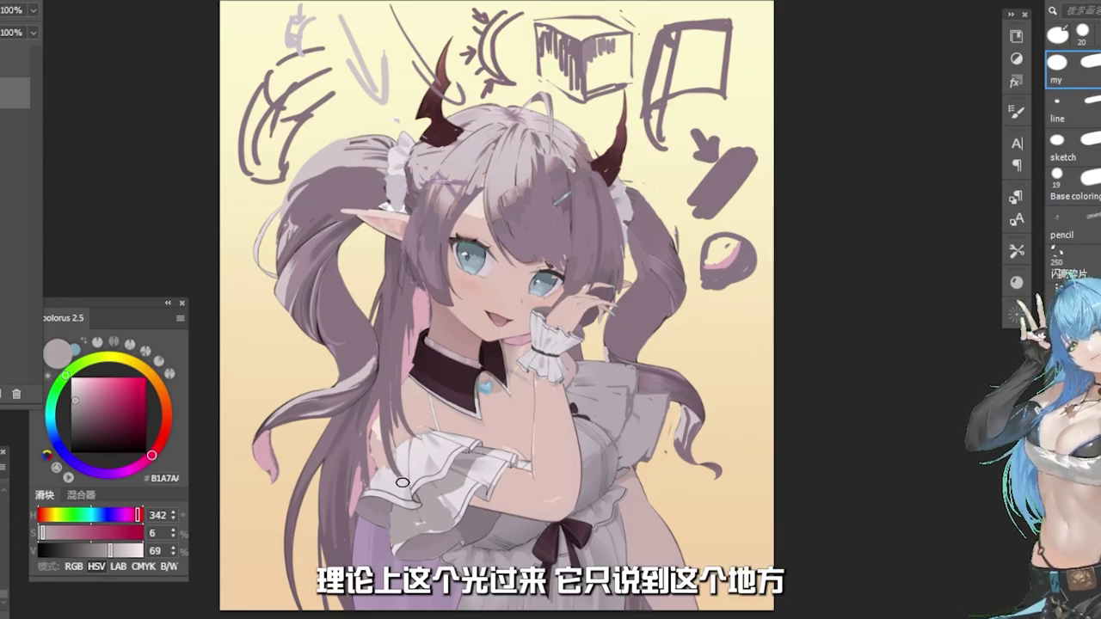
pyautogui.moveTo(402, 466); pyautogui.dragTo(409, 500)
pyautogui.moveTo(433, 450); pyautogui.dragTo(434, 468)
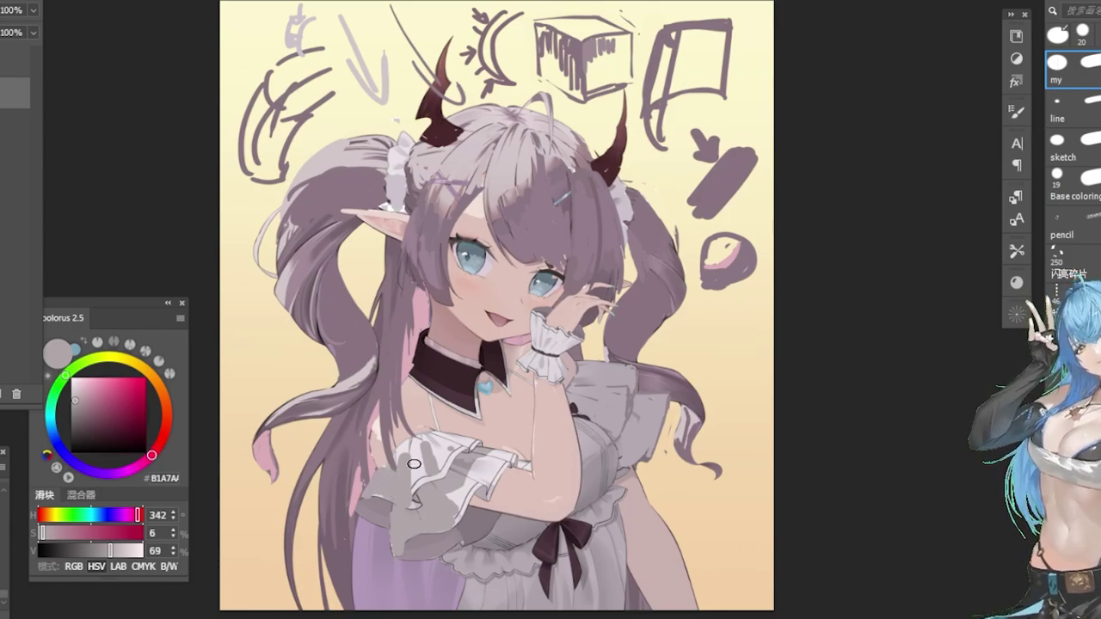
# Darken the near sleeve's lower folds with H 323, S 10, V 52 and retouch its upper ruffle with H 315, S 4, V 87.
pyautogui.keyDown('alt'); pyautogui.click(474, 517); pyautogui.keyUp('alt')
pyautogui.moveTo(431, 547)
pyautogui.mouseDown()
pyautogui.moveTo(413, 550)
pyautogui.moveTo(458, 537)
pyautogui.moveTo(435, 540)
pyautogui.mouseUp()
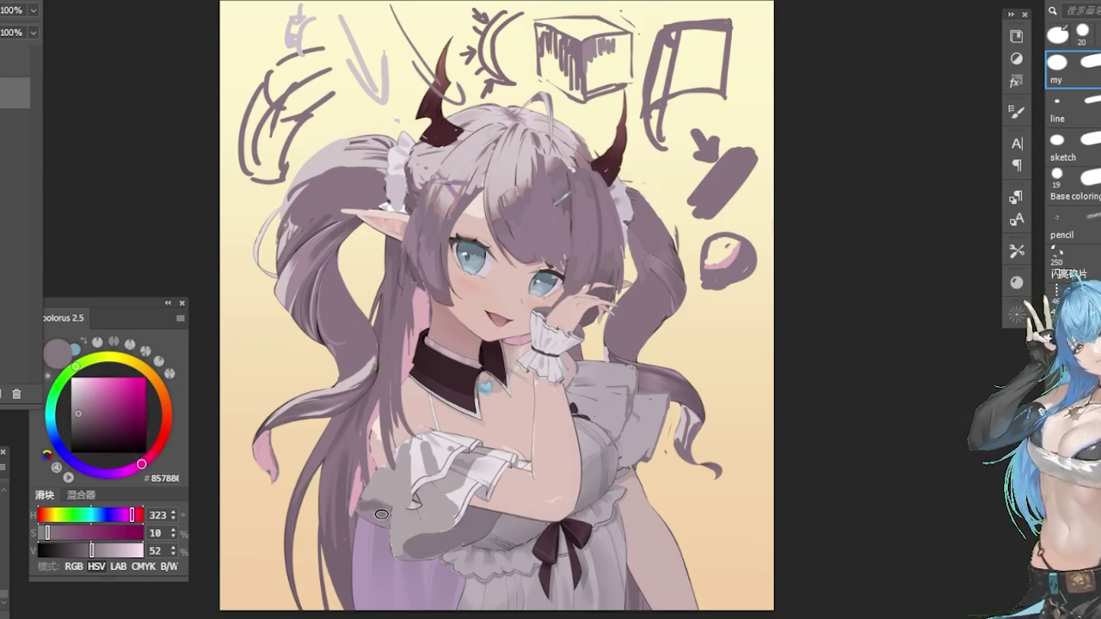
pyautogui.keyDown('alt'); pyautogui.click(450, 441); pyautogui.keyUp('alt')
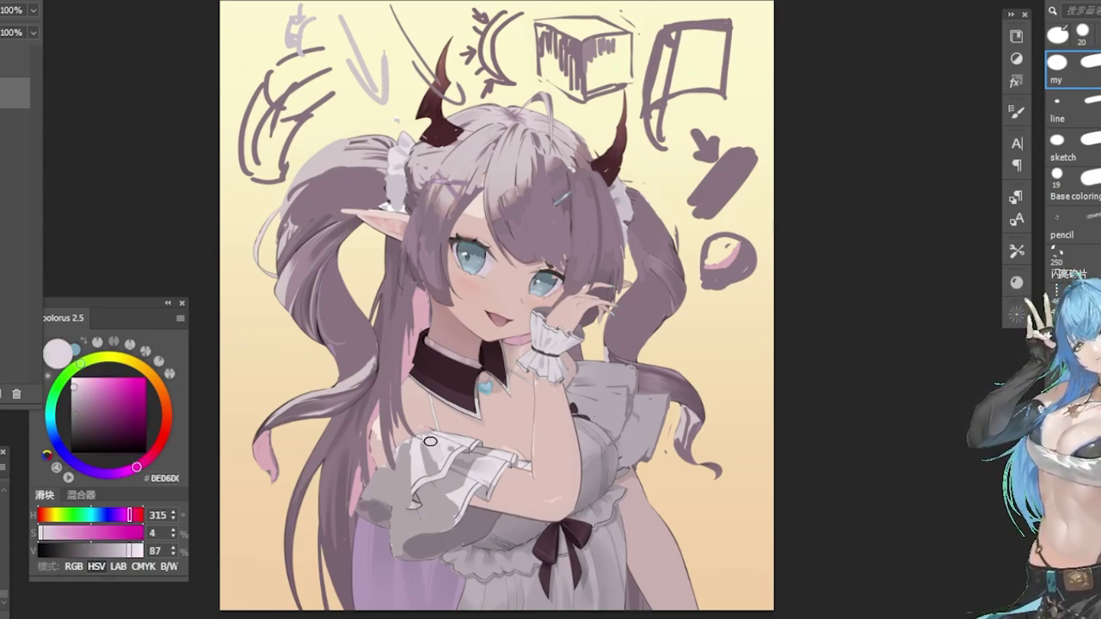
# Sketch frontal light arrows over the far bangs and near side of the head in pale skin tone, and undo them.
pyautogui.keyDown('alt'); pyautogui.click(408, 426); pyautogui.keyUp('alt')
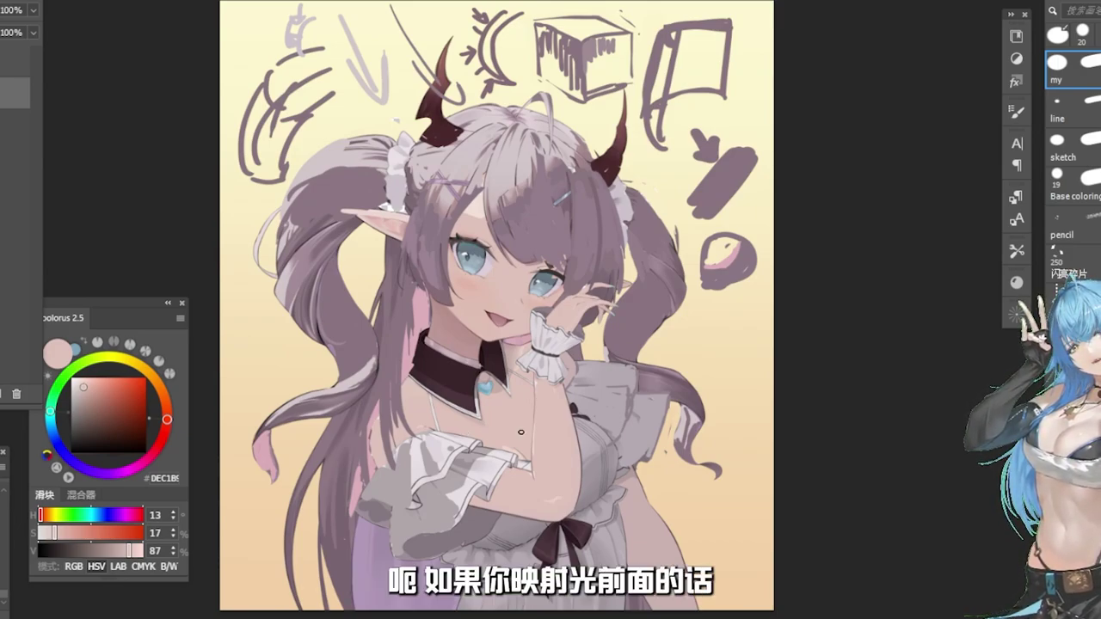
pyautogui.moveTo(710, 169)
pyautogui.mouseDown()
pyautogui.moveTo(663, 166)
pyautogui.moveTo(626, 184)
pyautogui.mouseUp()
pyautogui.moveTo(594, 196)
pyautogui.mouseDown()
pyautogui.moveTo(683, 215)
pyautogui.moveTo(630, 191)
pyautogui.moveTo(581, 212)
pyautogui.moveTo(612, 223)
pyautogui.mouseUp()
pyautogui.moveTo(478, 86)
pyautogui.mouseDown()
pyautogui.moveTo(441, 269)
pyautogui.moveTo(428, 243)
pyautogui.mouseUp()
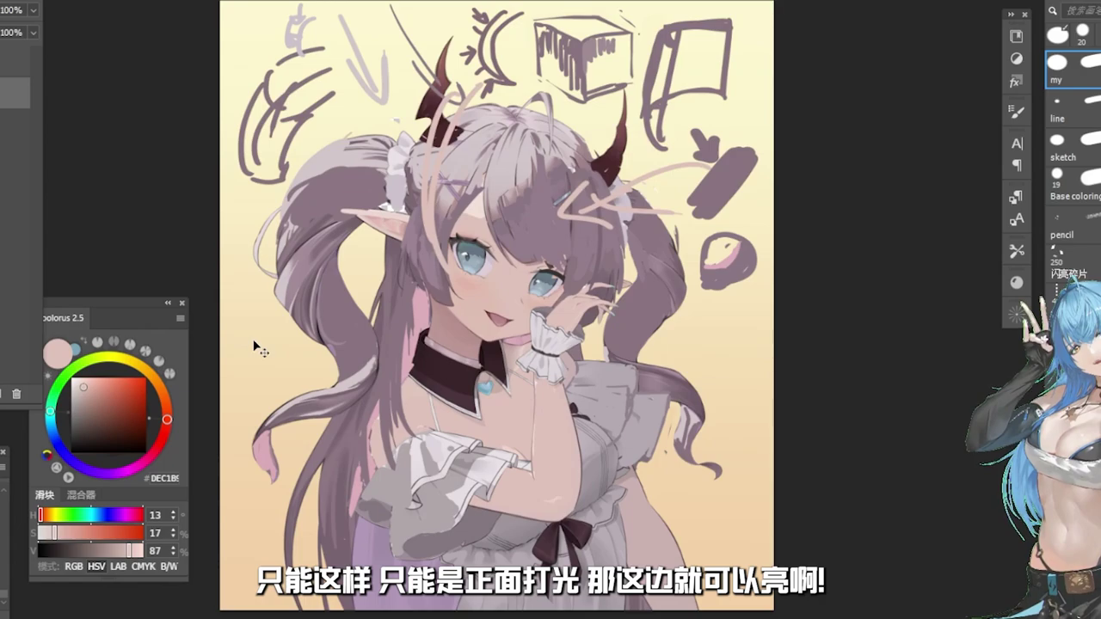
pyautogui.hotkey('ctrl', 'z')
pyautogui.hotkey('ctrl', 'z')
pyautogui.hotkey('ctrl', 'z')
pyautogui.hotkey('ctrl', 'z')
pyautogui.hotkey('ctrl', 'z')
pyautogui.hotkey('ctrl', 'z')
pyautogui.hotkey('ctrl', 'z')
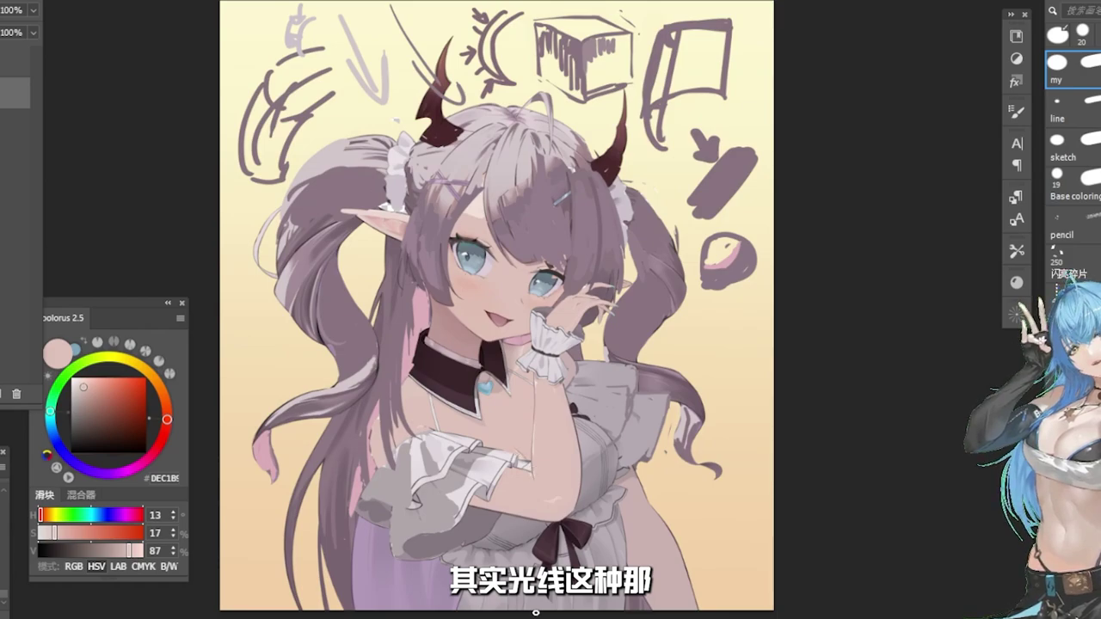
# Paint a small cleavage shadow on the chest with skin shadow tone (H 6, S 23, V 71) and soften its edge.
pyautogui.keyDown('alt'); pyautogui.click(474, 327); pyautogui.keyUp('alt')
pyautogui.moveTo(507, 429); pyautogui.dragTo(527, 457)
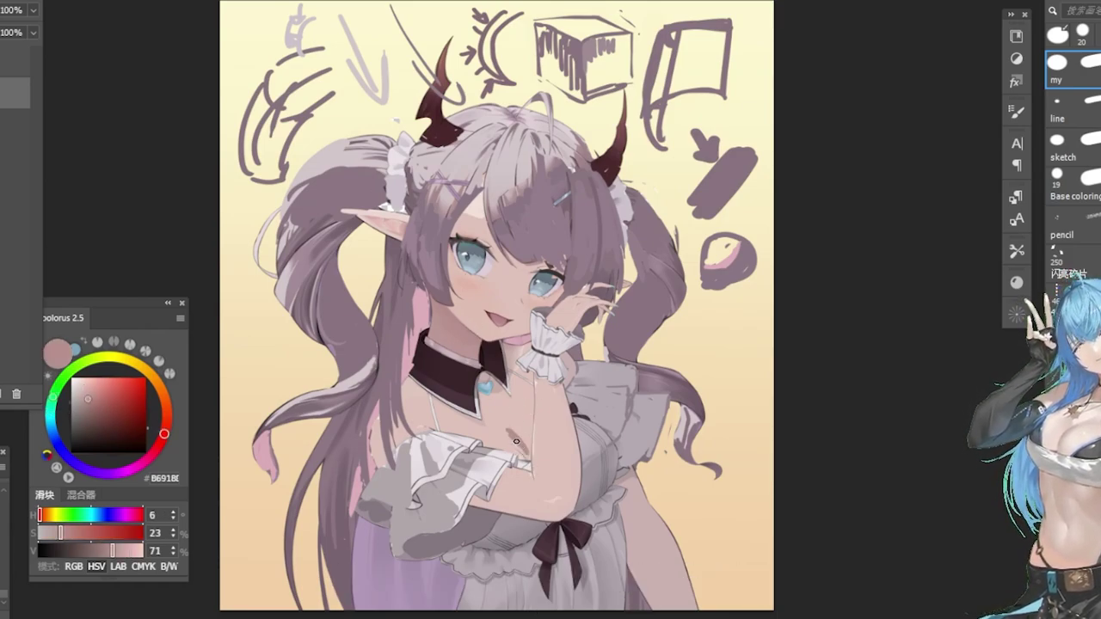
pyautogui.press('e')
pyautogui.press('b')
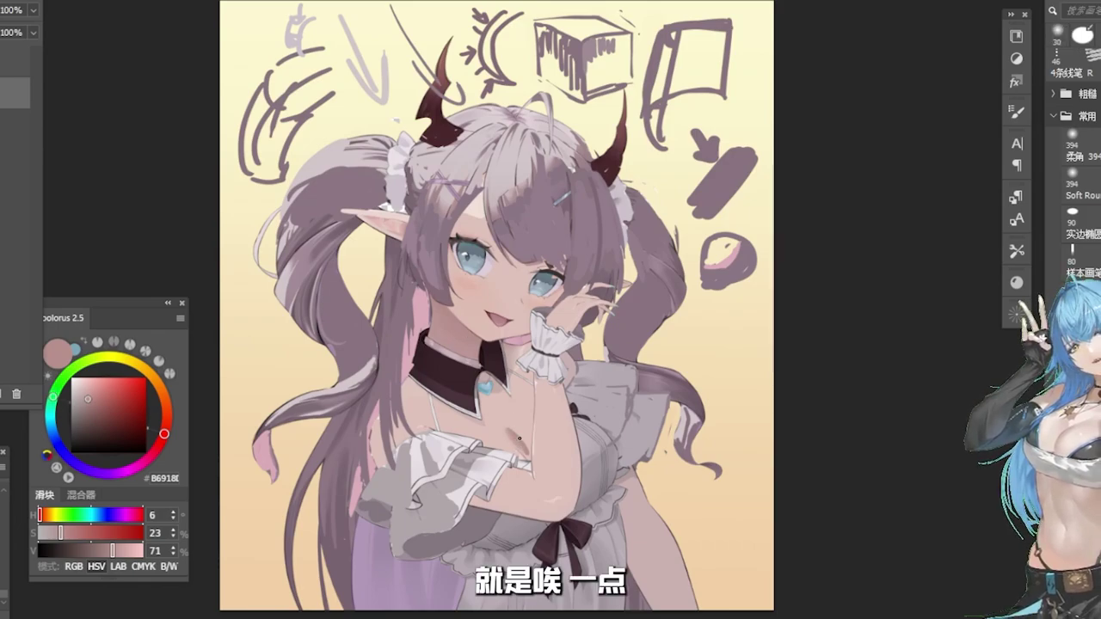
pyautogui.moveTo(507, 443)
pyautogui.mouseDown()
pyautogui.moveTo(504, 433)
pyautogui.moveTo(522, 450)
pyautogui.mouseUp()
pyautogui.press('b')
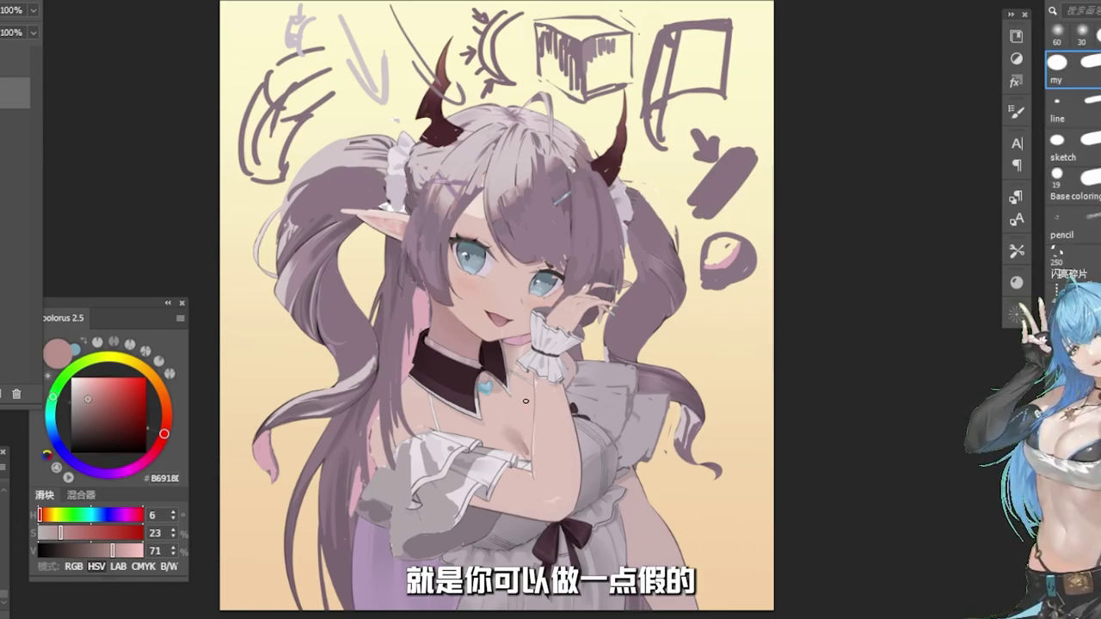
# Add a small highlight beside the cleavage shadow with pale skin tone (H 21, S 11, V 95) and blend it softly.
pyautogui.keyDown('alt'); pyautogui.click(486, 194); pyautogui.keyUp('alt')
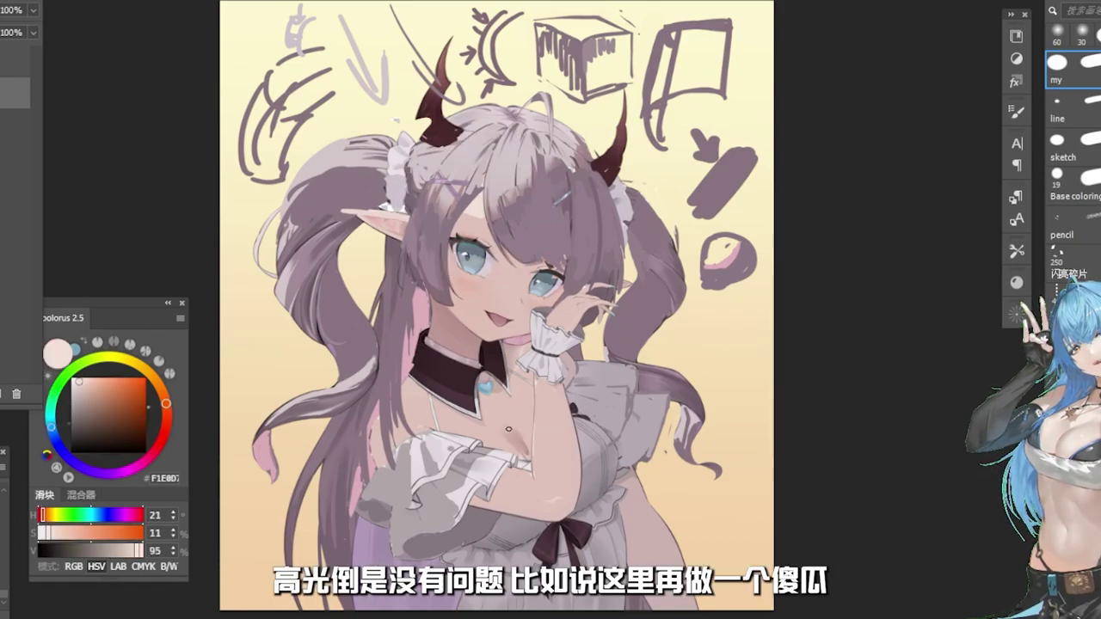
pyautogui.moveTo(499, 437); pyautogui.dragTo(507, 453)
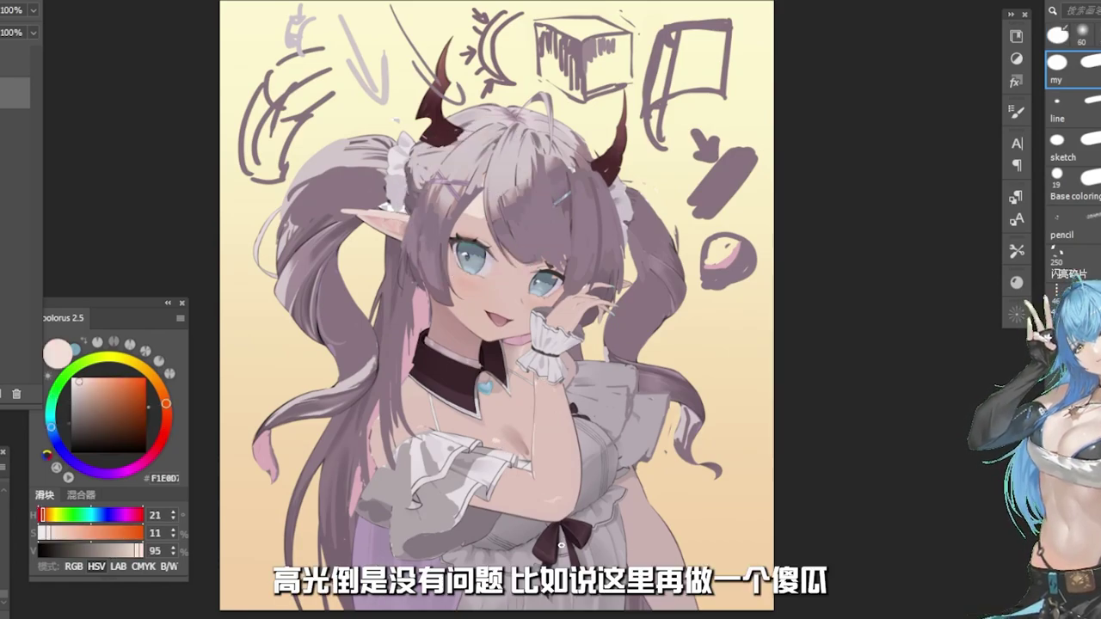
pyautogui.press('e')
pyautogui.moveTo(489, 438); pyautogui.dragTo(494, 444)
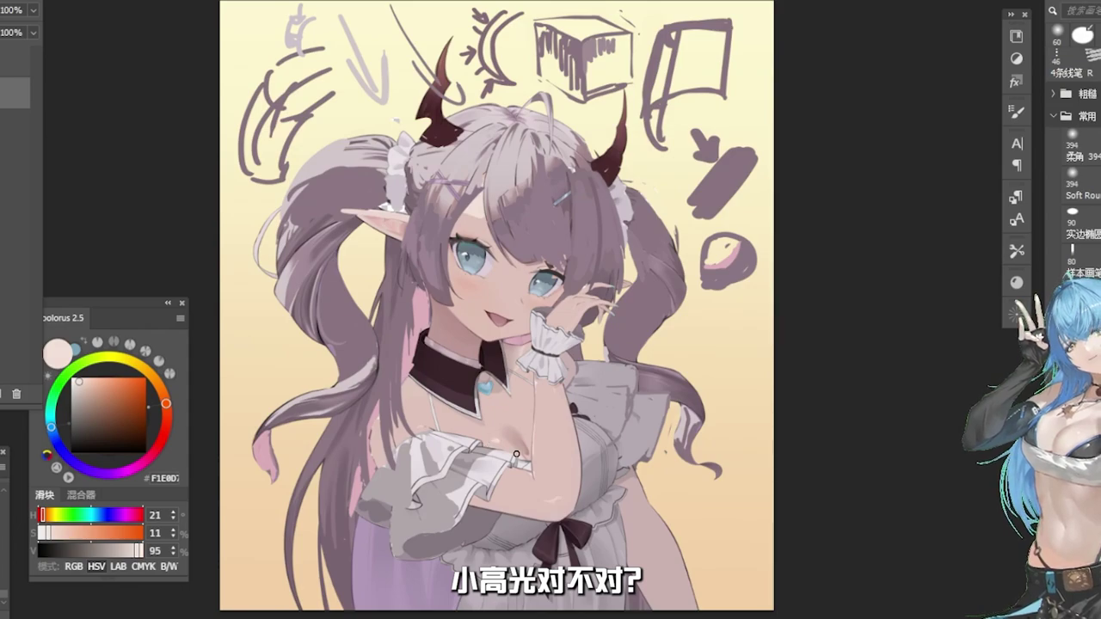
# Refine and soften the chest shading with sampled skin tones H 13, S 17, V 87 and H 6, S 19, V 78.
pyautogui.press('b')
pyautogui.keyDown('alt'); pyautogui.click(521, 439); pyautogui.keyUp('alt')
pyautogui.keyDown('alt'); pyautogui.click(512, 444); pyautogui.keyUp('alt')
pyautogui.keyDown('alt'); pyautogui.click(504, 419); pyautogui.keyUp('alt')
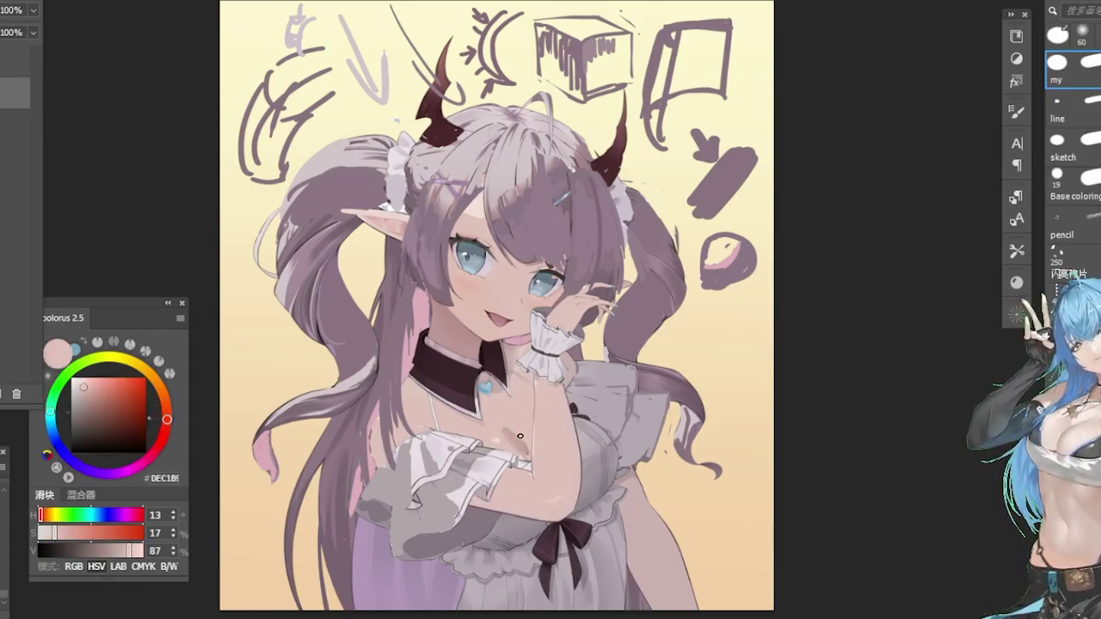
pyautogui.keyDown('alt'); pyautogui.click(524, 438); pyautogui.keyUp('alt')
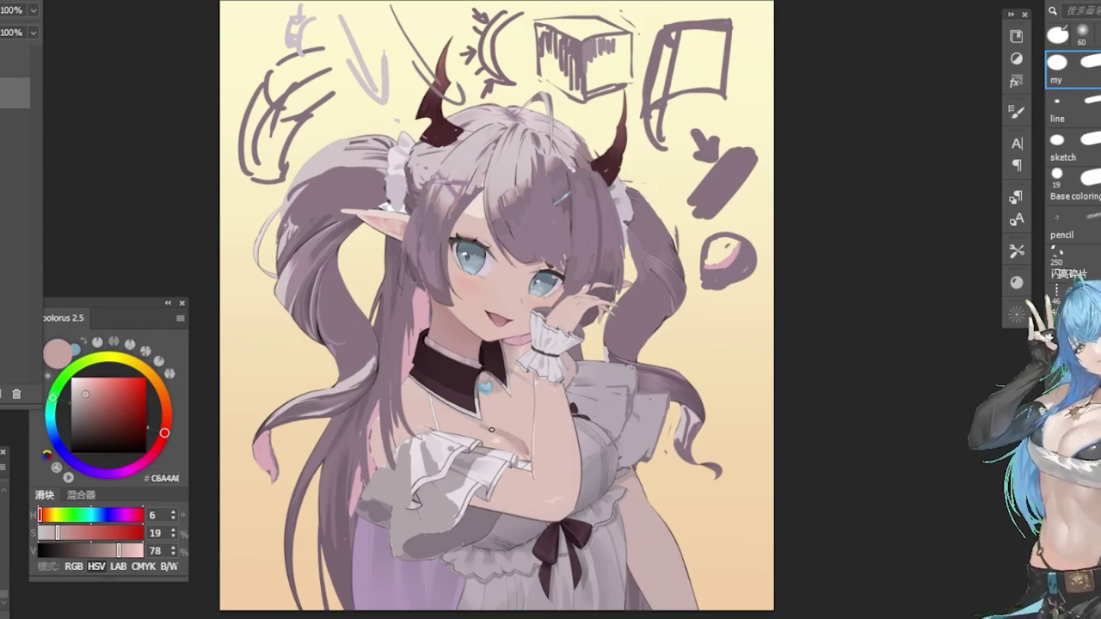
pyautogui.press('e')
pyautogui.moveTo(503, 437); pyautogui.dragTo(479, 428)
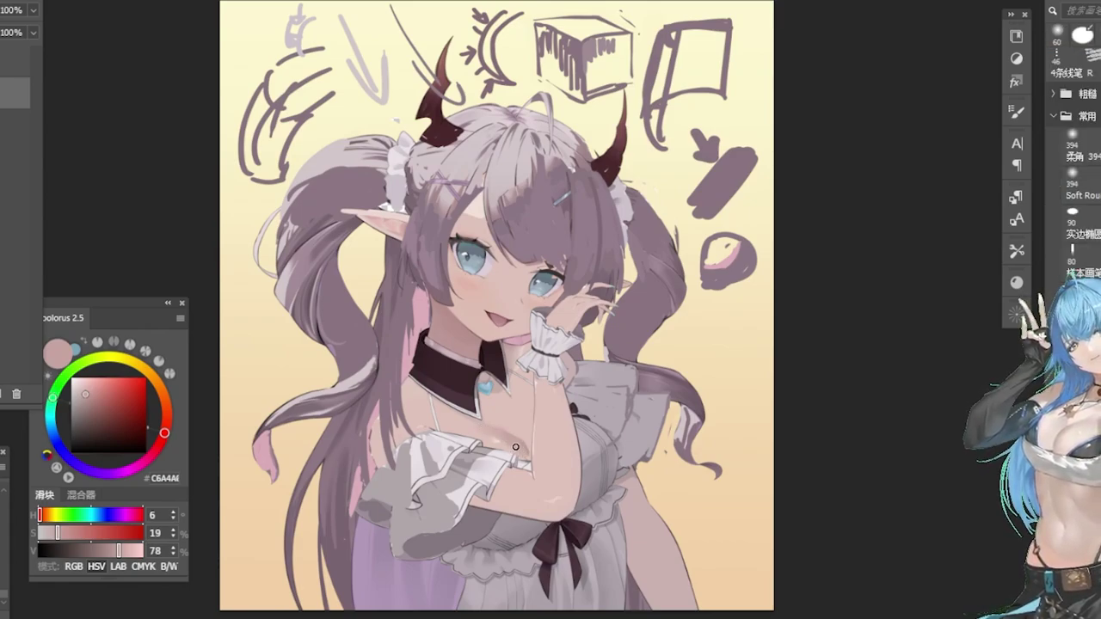
pyautogui.press('b')
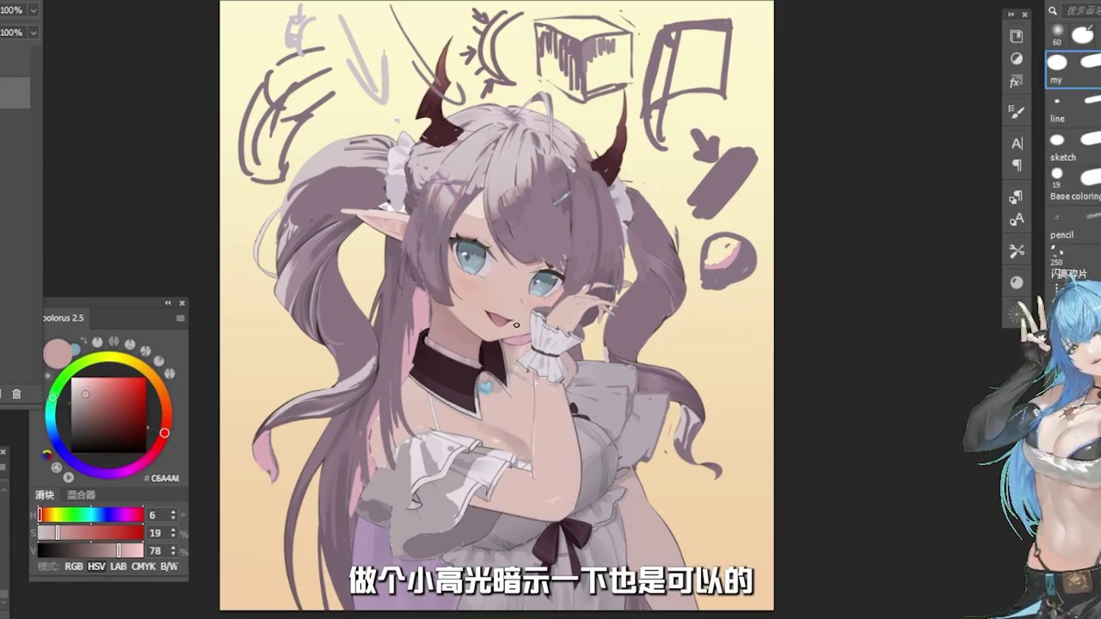
# Retouch the skin beside the wrist with H 13, S 17, V 87 and shade the wrist ruffles with H 322, S 6, V 71.
pyautogui.keyDown('alt'); pyautogui.click(527, 346); pyautogui.keyUp('alt')
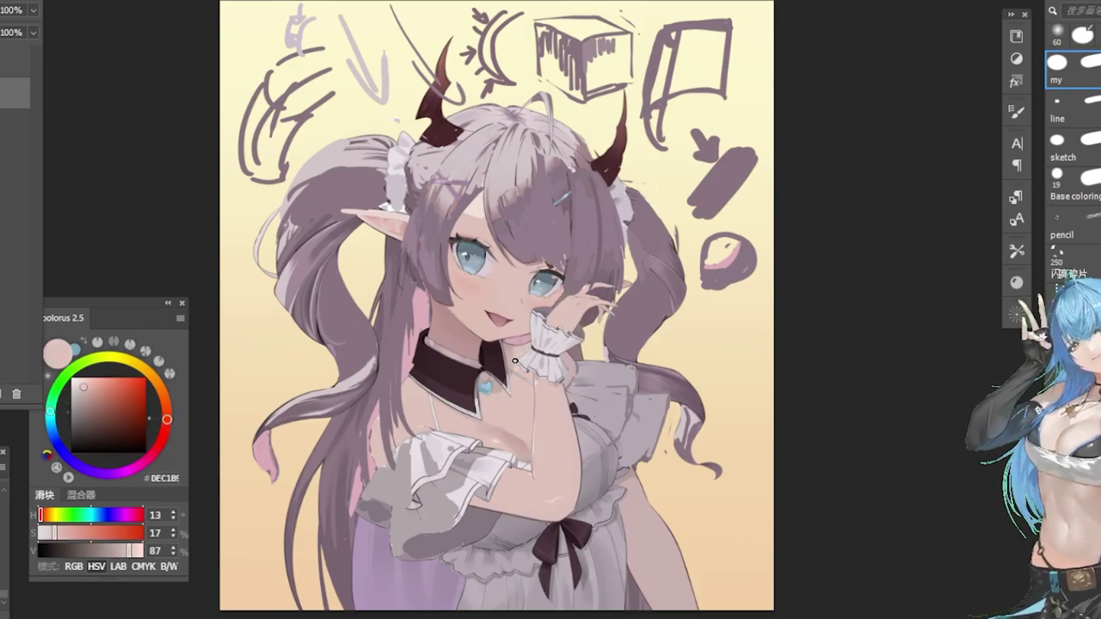
pyautogui.keyDown('alt'); pyautogui.click(594, 353); pyautogui.keyUp('alt')
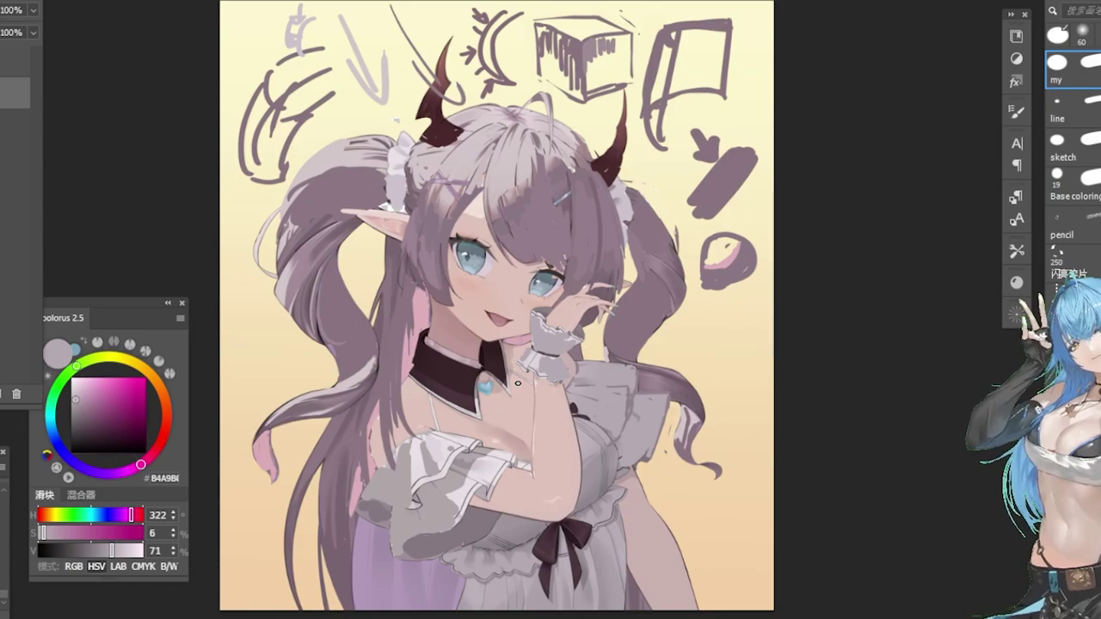
# Select the background around the explanatory sketches, paint over them with a large soft brush in pale yellow (H 51, S 19, V 98), and deselect.
pyautogui.scroll(-1, 529, 202)
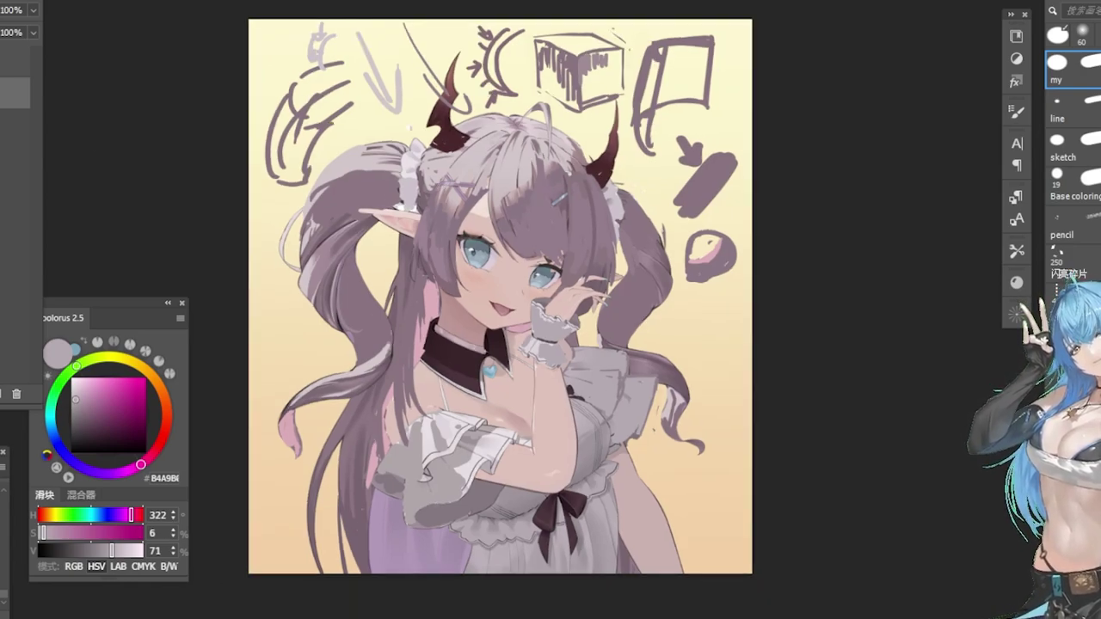
pyautogui.press('l')
pyautogui.moveTo(749, 265)
pyautogui.mouseDown()
pyautogui.moveTo(706, 315)
pyautogui.moveTo(640, 179)
pyautogui.moveTo(621, 104)
pyautogui.moveTo(595, 126)
pyautogui.moveTo(544, 96)
pyautogui.moveTo(471, 119)
pyautogui.moveTo(451, 54)
pyautogui.moveTo(416, 113)
pyautogui.moveTo(338, 142)
pyautogui.moveTo(308, 184)
pyautogui.moveTo(253, 182)
pyautogui.moveTo(349, 0)
pyautogui.moveTo(805, 147)
pyautogui.moveTo(757, 297)
pyautogui.mouseUp()
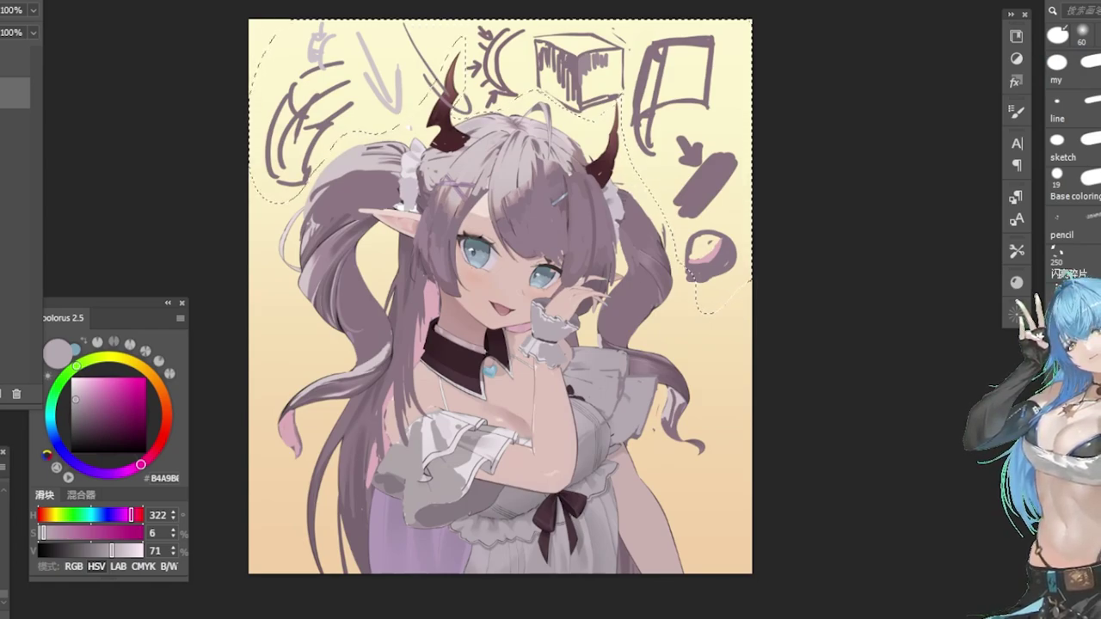
pyautogui.press('b')
pyautogui.press('e')
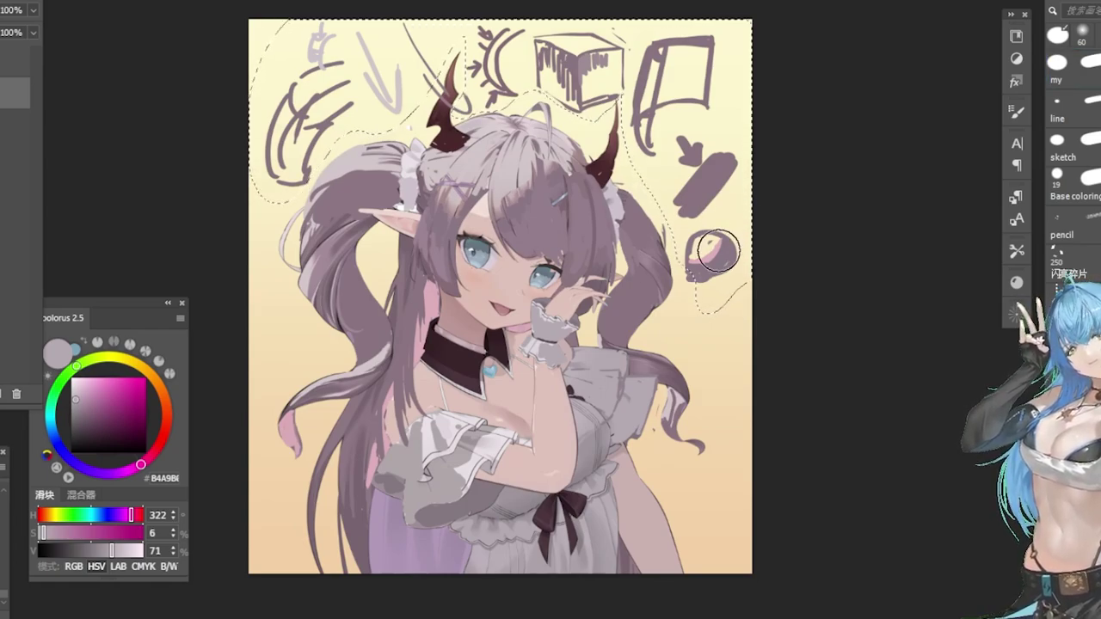
pyautogui.press(']')
pyautogui.press(']')
pyautogui.press(']')
pyautogui.press(']')
pyautogui.press(']')
pyautogui.keyDown('alt'); pyautogui.click(754, 128); pyautogui.keyUp('alt')
pyautogui.moveTo(757, 79)
pyautogui.mouseDown()
pyautogui.moveTo(704, 277)
pyautogui.moveTo(730, 166)
pyautogui.moveTo(678, 91)
pyautogui.moveTo(599, 12)
pyautogui.moveTo(500, 22)
pyautogui.moveTo(320, 80)
pyautogui.moveTo(297, 56)
pyautogui.moveTo(267, 117)
pyautogui.moveTo(379, 51)
pyautogui.moveTo(365, 30)
pyautogui.moveTo(362, 98)
pyautogui.moveTo(509, 97)
pyautogui.moveTo(409, 78)
pyautogui.mouseUp()
pyautogui.hotkey('ctrl', 'd')
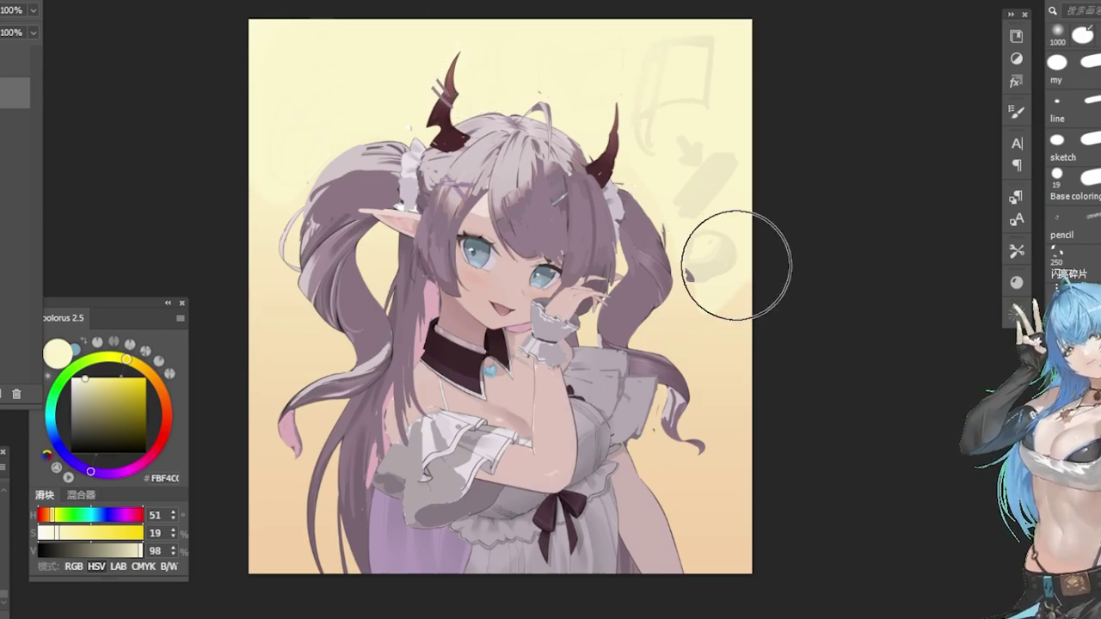
# Cover the remaining sketch traces beside the far pigtail with sampled background tones, using a smaller soft brush.
pyautogui.keyDown('alt'); pyautogui.click(737, 280); pyautogui.keyUp('alt')
pyautogui.press('[')
pyautogui.press('[')
pyautogui.press('[')
pyautogui.press('[')
pyautogui.press('[')
pyautogui.press('[')
pyautogui.press('[')
pyautogui.press('[')
pyautogui.press('[')
pyautogui.moveTo(706, 289)
pyautogui.mouseDown()
pyautogui.moveTo(701, 216)
pyautogui.moveTo(746, 239)
pyautogui.moveTo(708, 226)
pyautogui.moveTo(683, 111)
pyautogui.moveTo(692, 28)
pyautogui.moveTo(673, 109)
pyautogui.moveTo(714, 86)
pyautogui.moveTo(719, 143)
pyautogui.mouseUp()
pyautogui.keyDown('alt'); pyautogui.click(643, 39); pyautogui.keyUp('alt')
pyautogui.keyDown('alt'); pyautogui.click(643, 39); pyautogui.keyUp('alt')
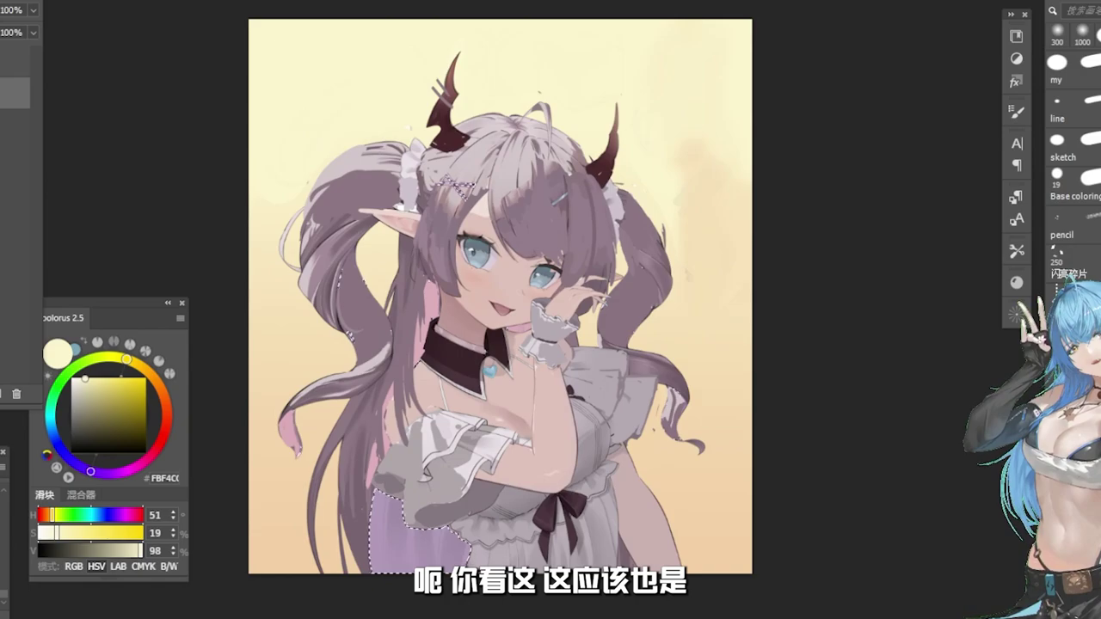
# Recolour the selected purple area below the near sleeve in pinks H 346, S 22, V 87 and H 346, S 24, V 89, and deselect it.
pyautogui.keyDown('alt'); pyautogui.click(425, 340); pyautogui.keyUp('alt')
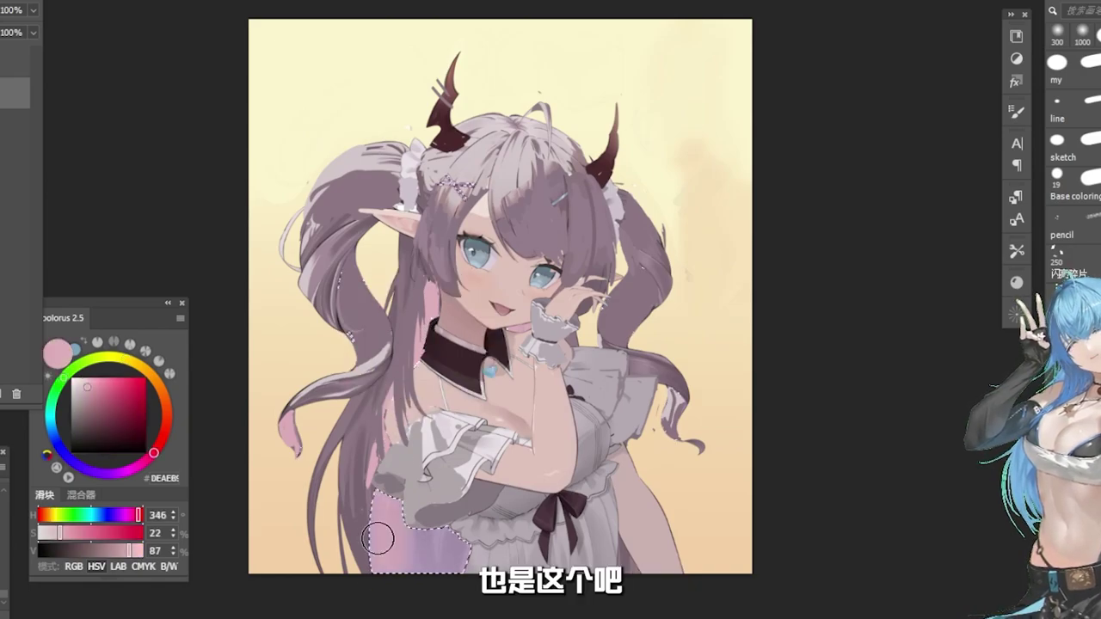
pyautogui.moveTo(422, 618)
pyautogui.mouseDown()
pyautogui.moveTo(497, 609)
pyautogui.moveTo(488, 571)
pyautogui.moveTo(392, 521)
pyautogui.moveTo(423, 610)
pyautogui.mouseUp()
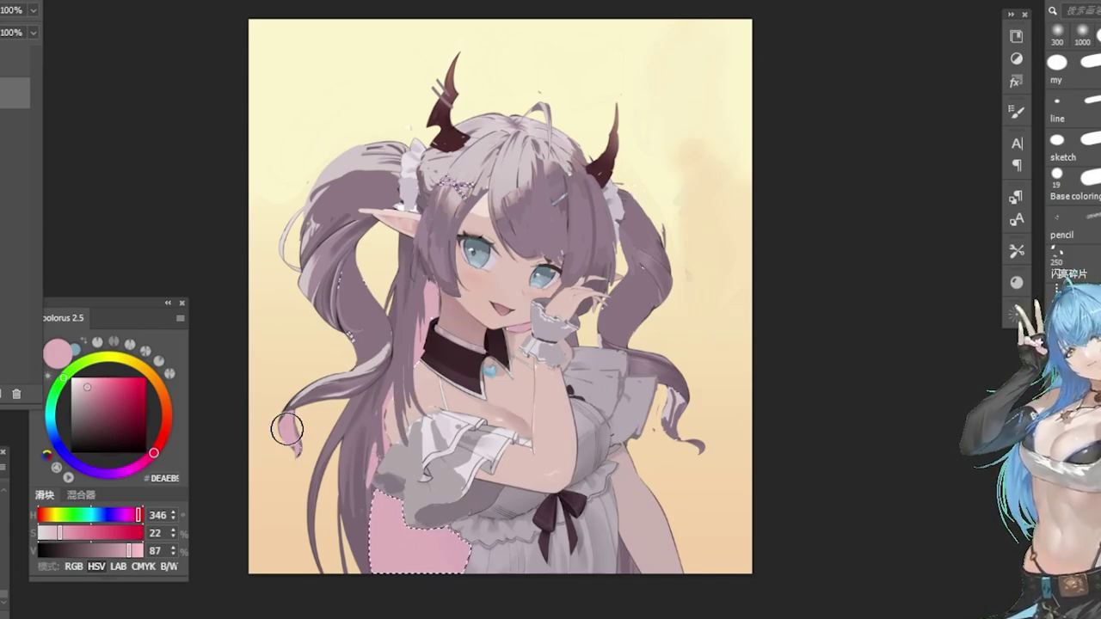
pyautogui.click(89, 386)
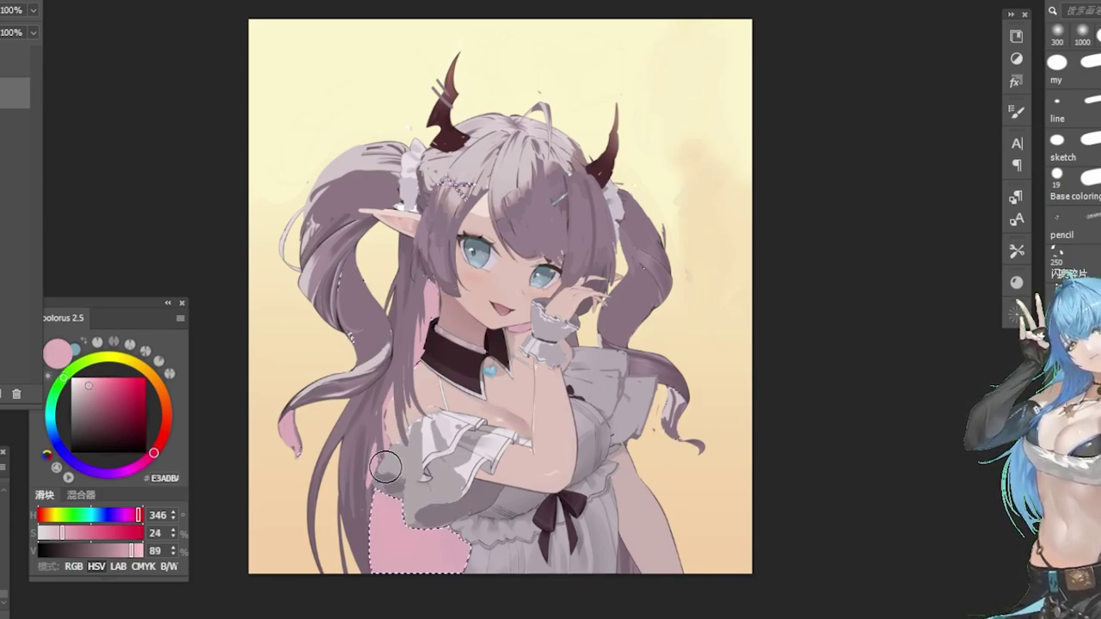
pyautogui.hotkey('ctrl', 'd')
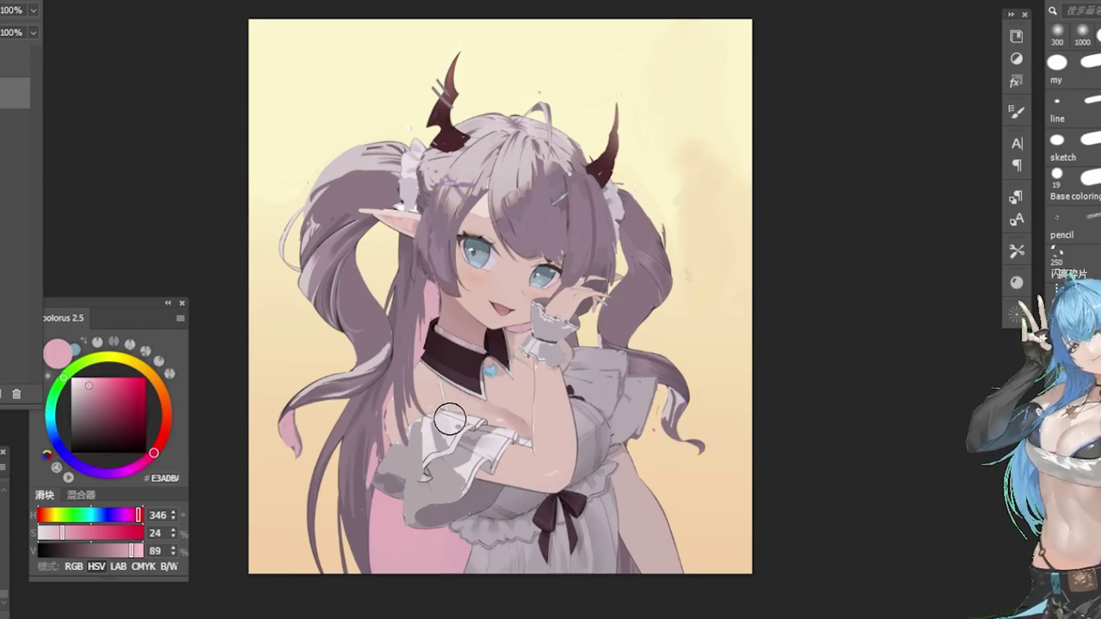
pyautogui.keyDown('alt'); pyautogui.click(399, 386); pyautogui.keyUp('alt')
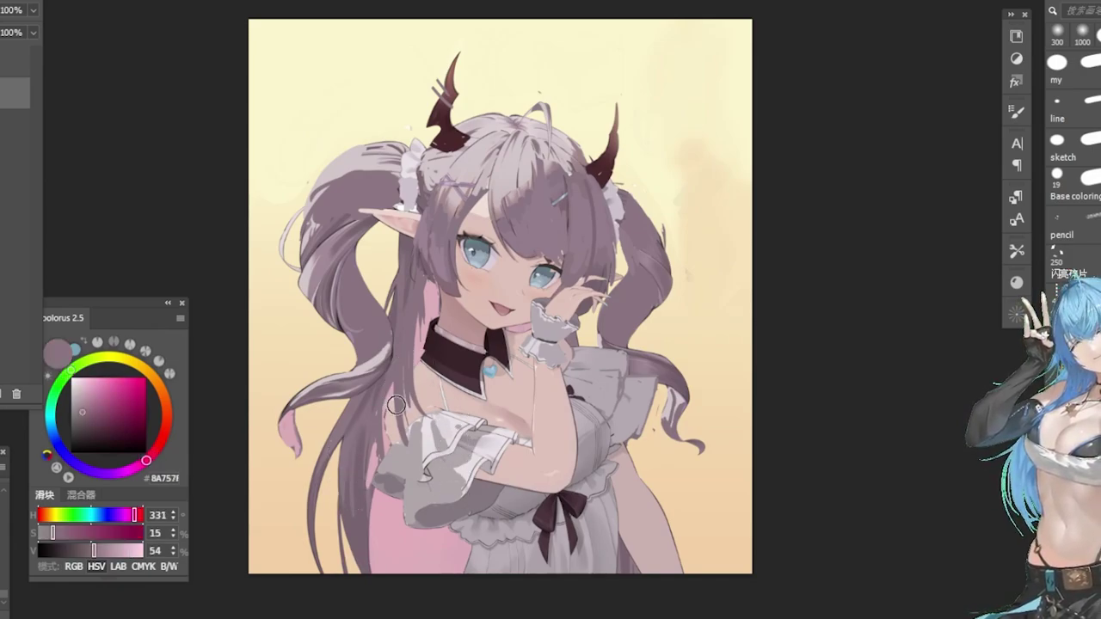
pyautogui.moveTo(403, 413); pyautogui.dragTo(414, 444)
pyautogui.hotkey('ctrl', 'z')
# Tidy the pink inner hair behind the near sleeve with H 346, S 22, V 87 and overlap mauve strands (H 331, S 15, V 54).
pyautogui.press('b')
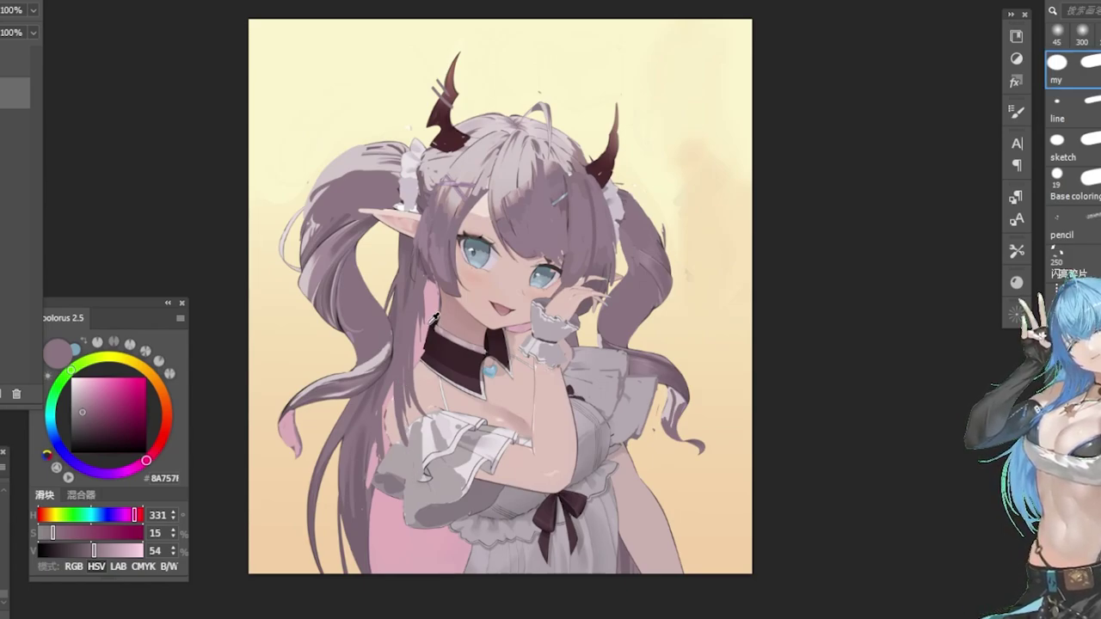
pyautogui.keyDown('alt'); pyautogui.click(434, 301); pyautogui.keyUp('alt')
pyautogui.moveTo(378, 496); pyautogui.dragTo(379, 500)
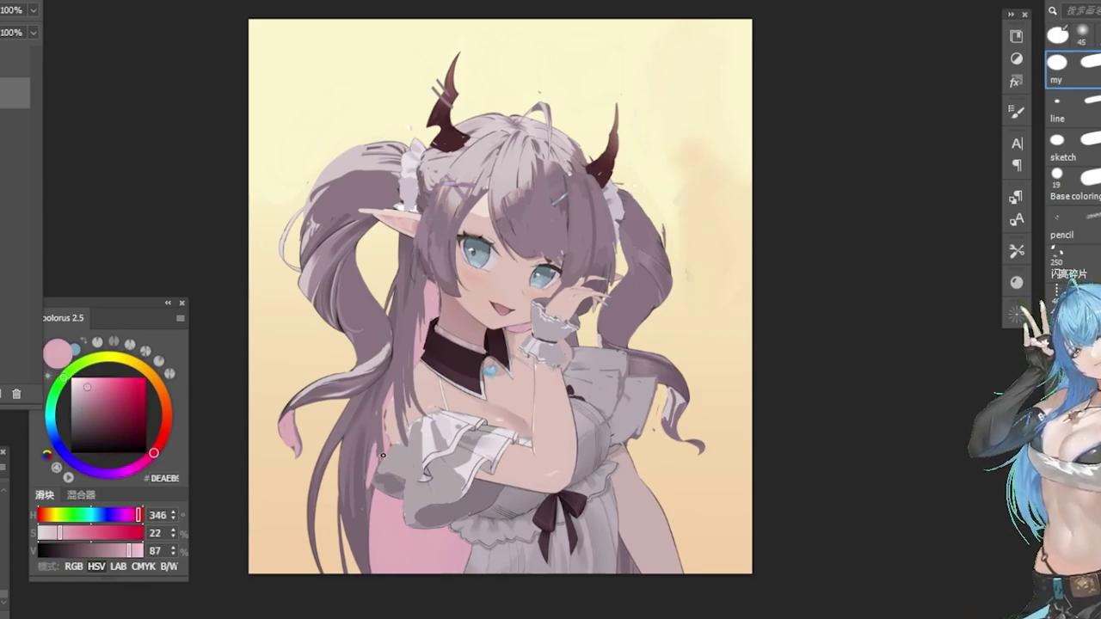
pyautogui.keyDown('alt'); pyautogui.click(401, 375); pyautogui.keyUp('alt')
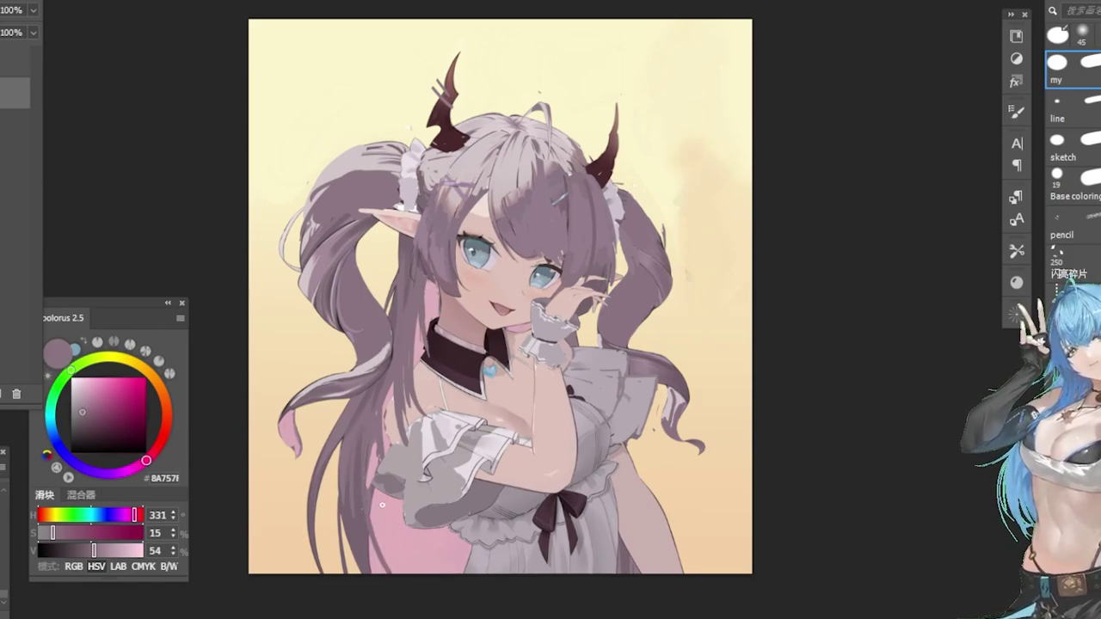
pyautogui.moveTo(350, 495); pyautogui.dragTo(364, 572)
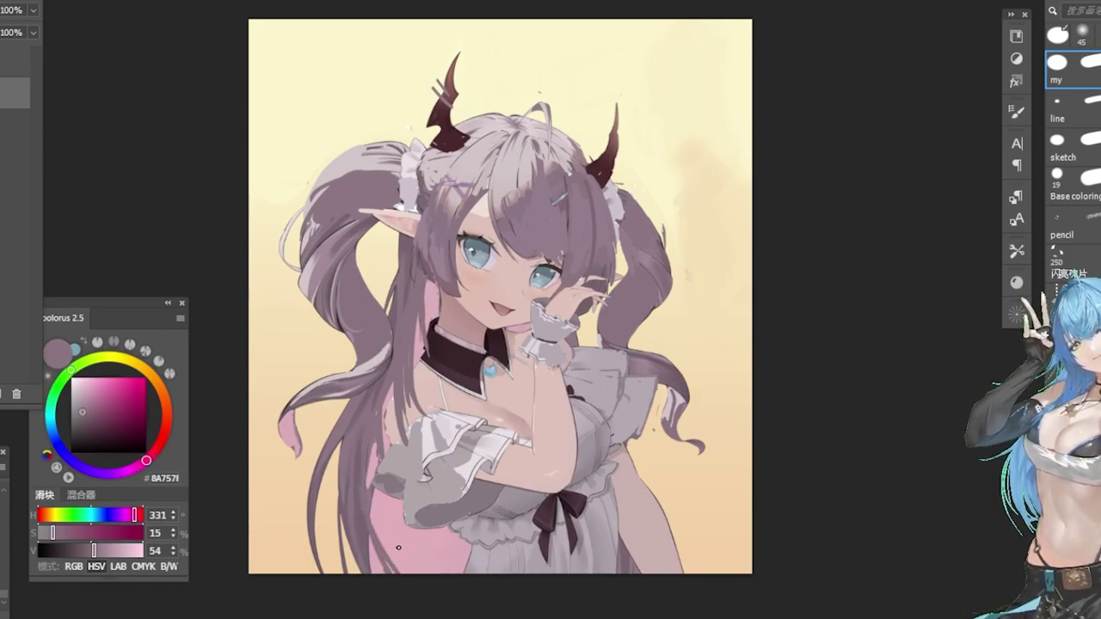
# Paint a background-coloured gap (H 34, S 31, V 95) into the lower pink inner hair and reshape its edge with mauve H 331, S 15, V 54.
pyautogui.press('e')
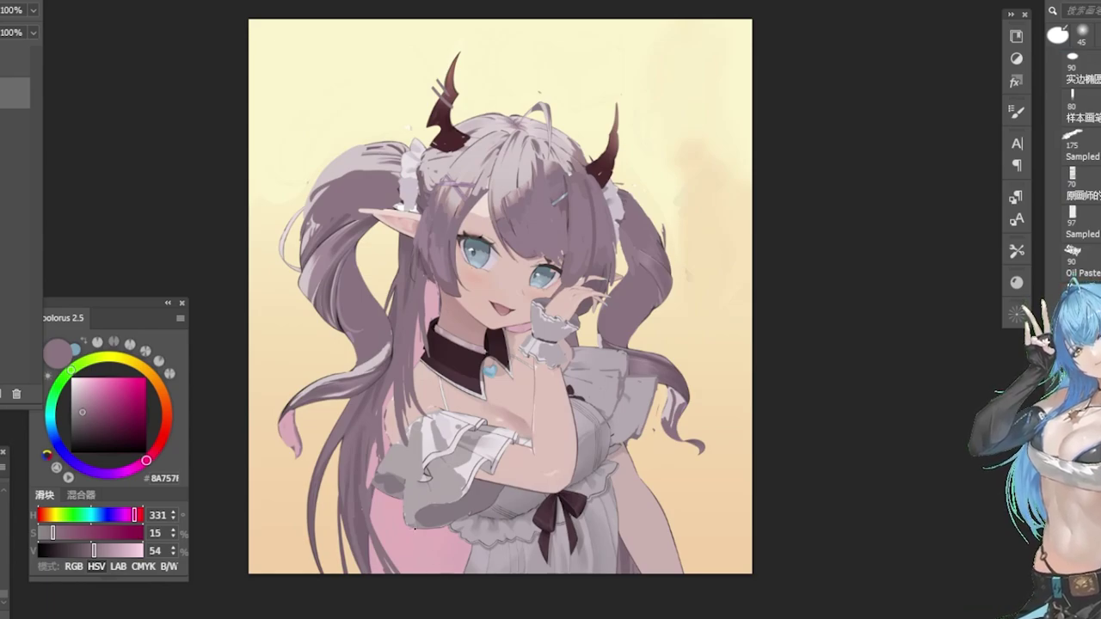
pyautogui.press('b')
pyautogui.keyDown('alt'); pyautogui.click(297, 503); pyautogui.keyUp('alt')
pyautogui.moveTo(437, 547)
pyautogui.mouseDown()
pyautogui.moveTo(439, 586)
pyautogui.moveTo(446, 575)
pyautogui.mouseUp()
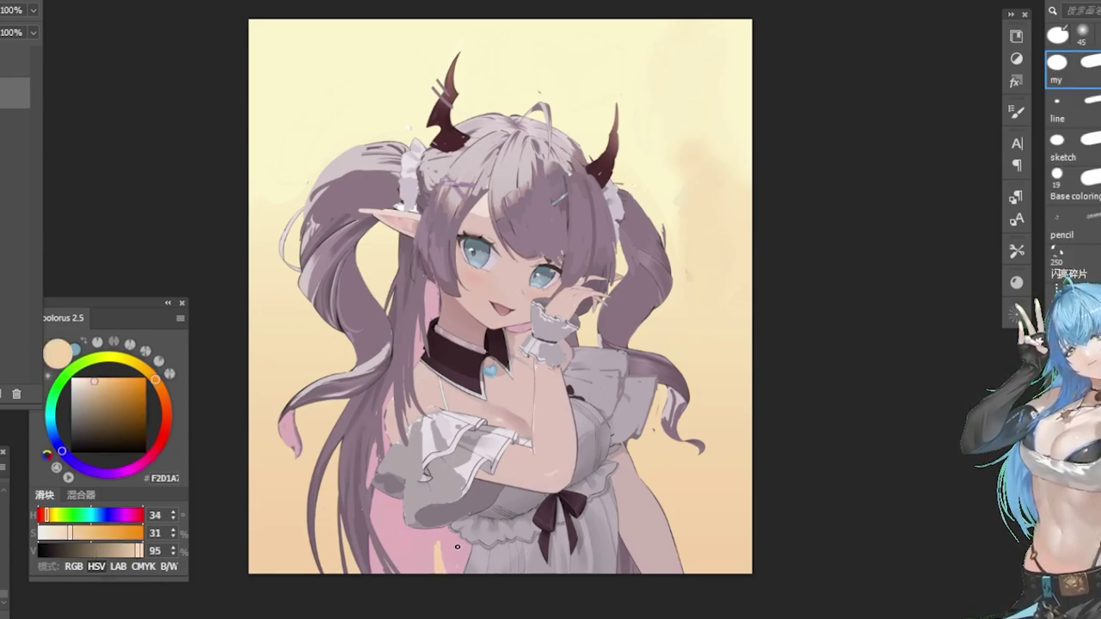
pyautogui.keyDown('alt'); pyautogui.click(437, 538); pyautogui.keyUp('alt')
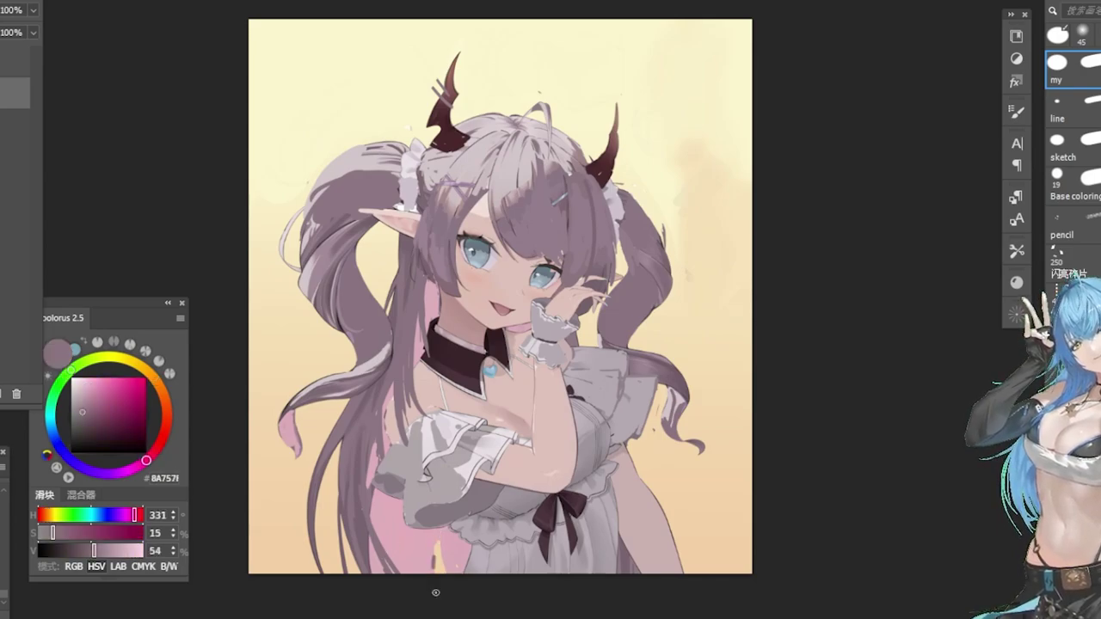
pyautogui.moveTo(434, 555); pyautogui.dragTo(443, 530)
# Touch up the gap with pink H 345, S 23, V 88 and add thin strands in darker pink H 345, S 28, V 73 to the inner hair.
pyautogui.keyDown('alt'); pyautogui.click(434, 544); pyautogui.keyUp('alt')
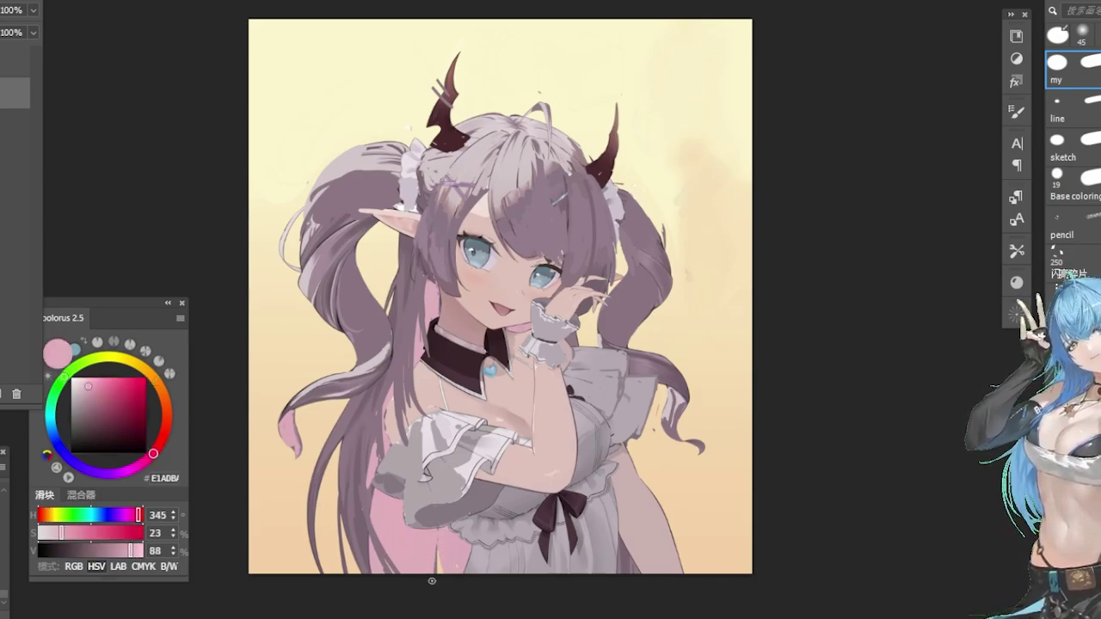
pyautogui.keyDown('alt'); pyautogui.click(389, 513); pyautogui.keyUp('alt')
pyautogui.moveTo(89, 386); pyautogui.dragTo(92, 398)
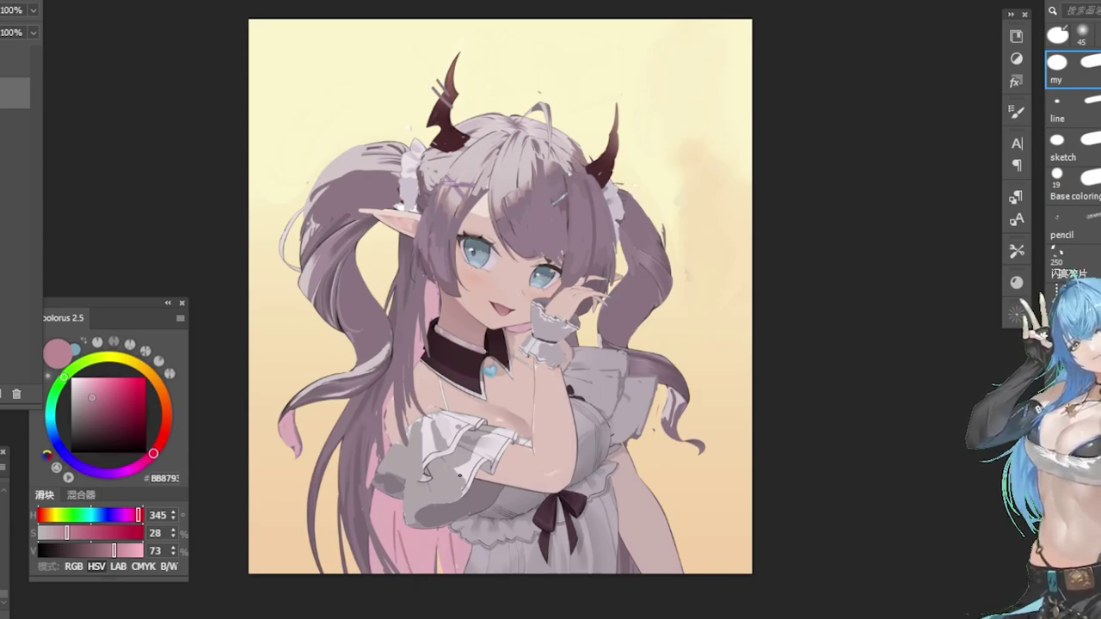
# Paint a flowing mass of pink hair strands in H 347, S 22, V 88 behind the far arm, fanning out towards the canvas's lower edge.
pyautogui.keyDown('alt'); pyautogui.click(431, 537); pyautogui.keyUp('alt')
pyautogui.moveTo(641, 466)
pyautogui.mouseDown()
pyautogui.moveTo(710, 544)
pyautogui.moveTo(669, 489)
pyautogui.moveTo(707, 522)
pyautogui.mouseUp()
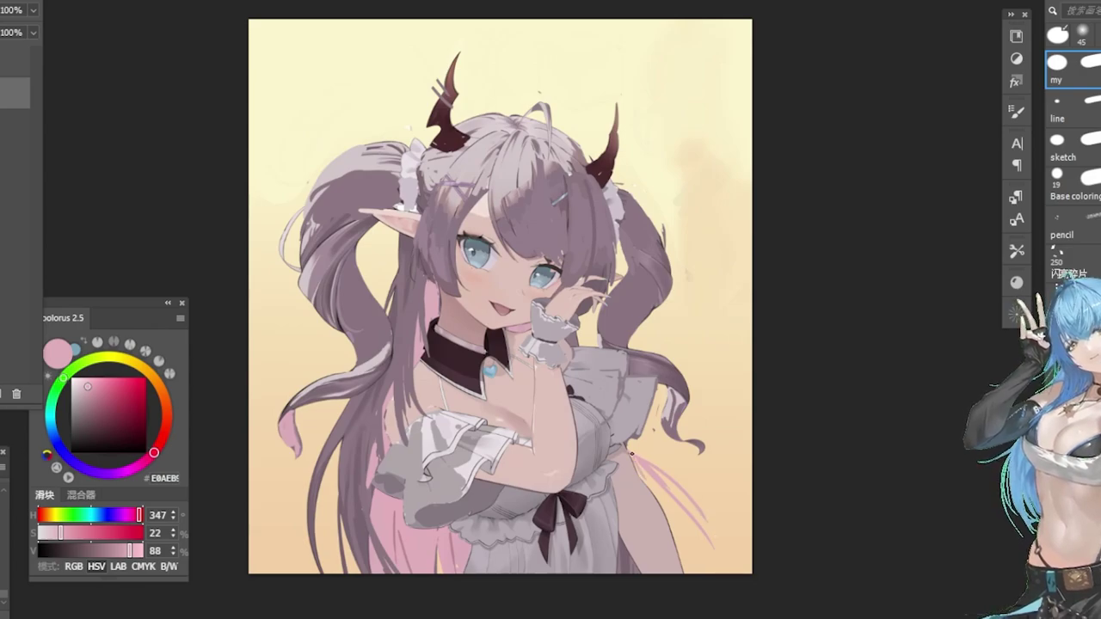
pyautogui.moveTo(638, 462)
pyautogui.mouseDown()
pyautogui.moveTo(667, 508)
pyautogui.moveTo(698, 524)
pyautogui.mouseUp()
pyautogui.moveTo(657, 482); pyautogui.dragTo(678, 520)
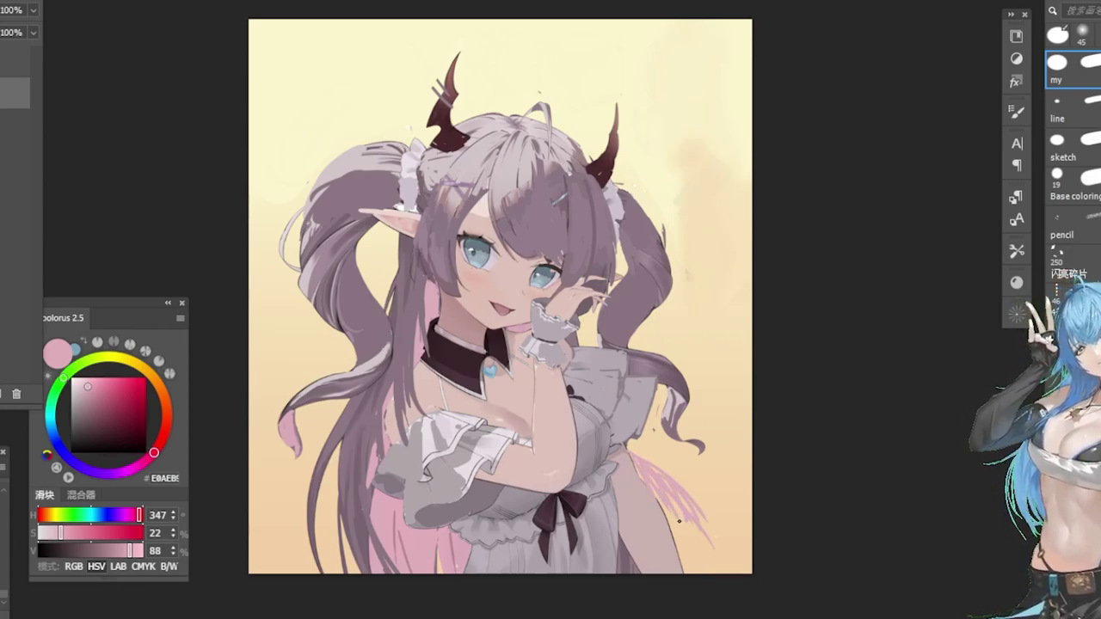
pyautogui.moveTo(647, 480)
pyautogui.mouseDown()
pyautogui.moveTo(686, 541)
pyautogui.moveTo(684, 558)
pyautogui.moveTo(695, 515)
pyautogui.moveTo(710, 515)
pyautogui.moveTo(732, 543)
pyautogui.mouseUp()
pyautogui.moveTo(687, 479)
pyautogui.mouseDown()
pyautogui.moveTo(704, 539)
pyautogui.moveTo(698, 501)
pyautogui.moveTo(709, 544)
pyautogui.moveTo(706, 519)
pyautogui.moveTo(688, 502)
pyautogui.moveTo(676, 524)
pyautogui.moveTo(697, 568)
pyautogui.mouseUp()
pyautogui.moveTo(688, 520); pyautogui.dragTo(703, 571)
pyautogui.moveTo(649, 475); pyautogui.dragTo(689, 583)
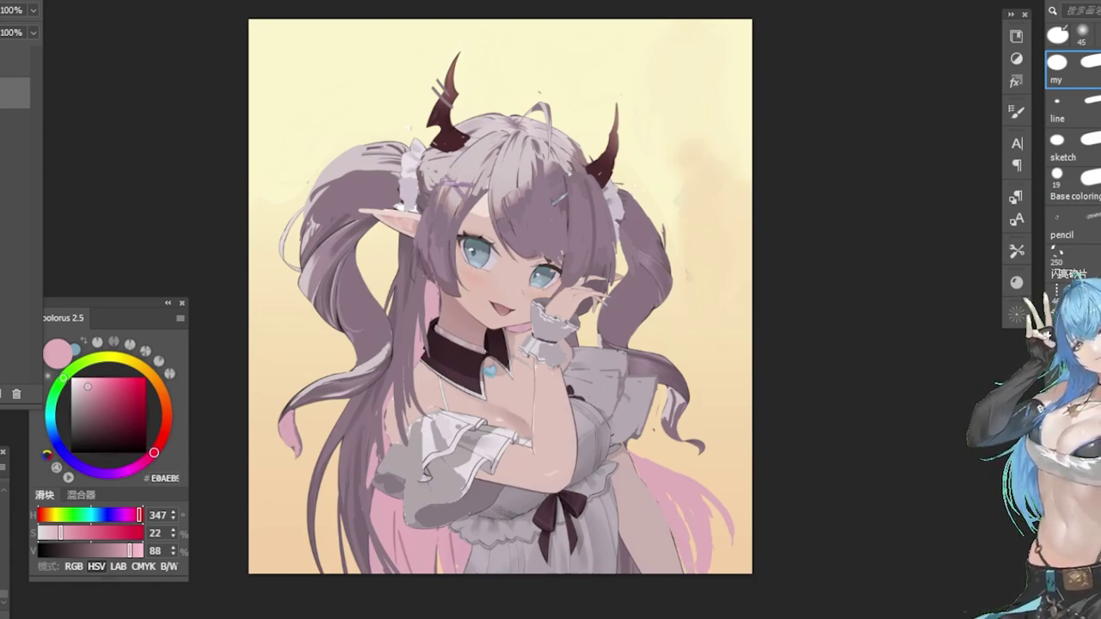
# Select the far arm's skin area, recolour it with the lighter skin tone H 13, S 17, V 87, and deselect it.
pyautogui.press('w')
pyautogui.click(639, 518)
pyautogui.press('b')
pyautogui.keyDown('alt'); pyautogui.click(556, 437); pyautogui.keyUp('alt')
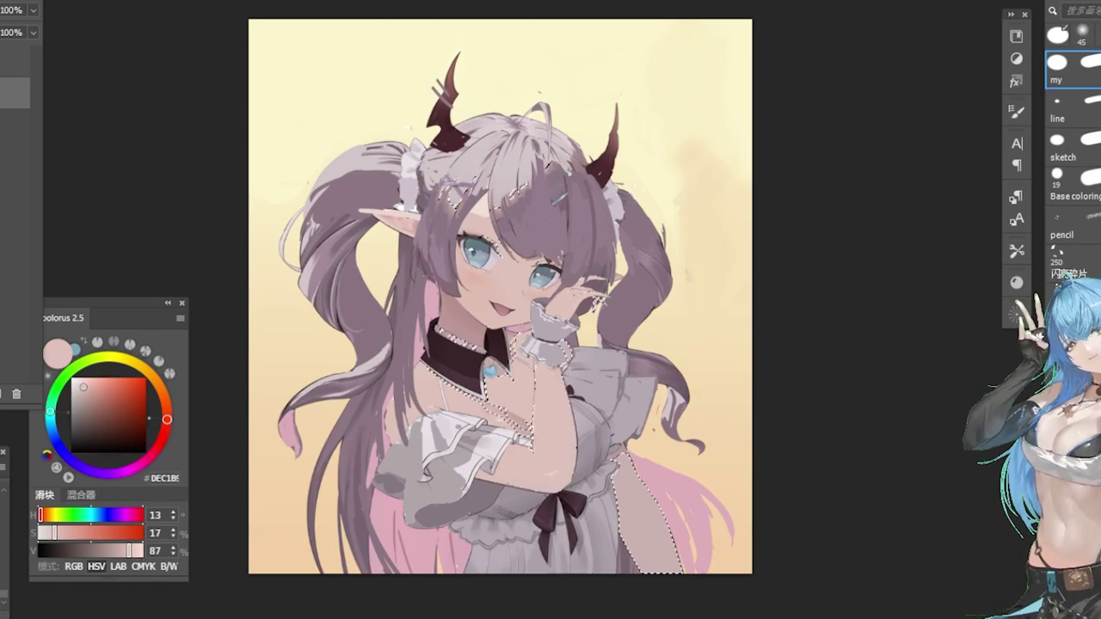
pyautogui.moveTo(616, 463)
pyautogui.mouseDown()
pyautogui.moveTo(616, 548)
pyautogui.moveTo(641, 530)
pyautogui.moveTo(660, 561)
pyautogui.moveTo(684, 538)
pyautogui.mouseUp()
pyautogui.hotkey('ctrl', 'd')
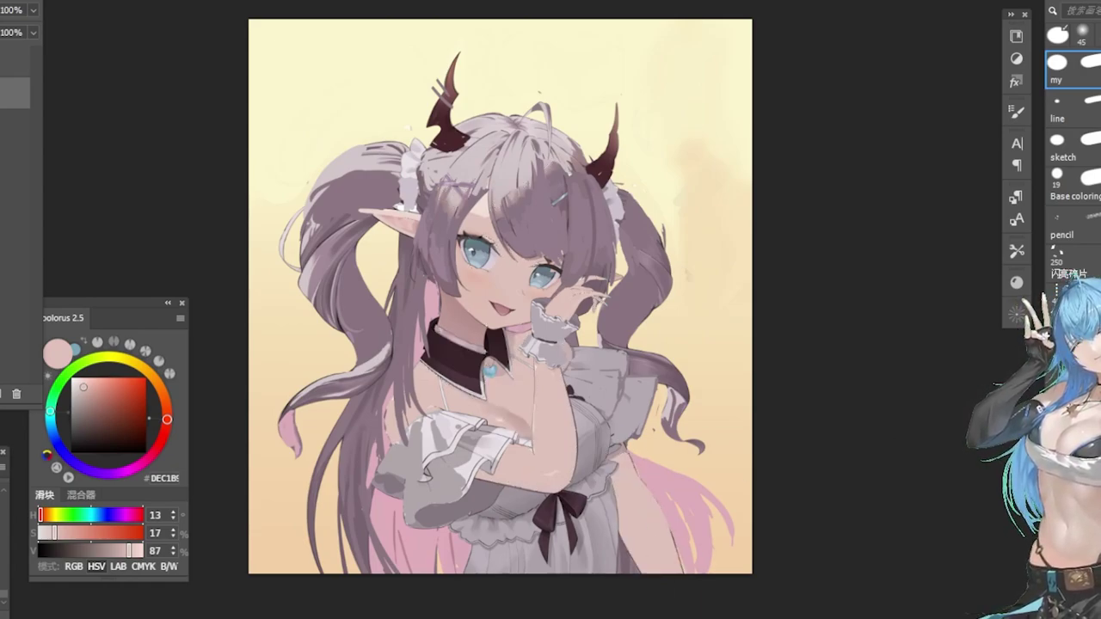
# Refine the ruffles of the far sleeve with grey H 322, S 6, V 71 and small light accents in H 320, S 3, V 90.
pyautogui.scroll(-1, 695, 447)
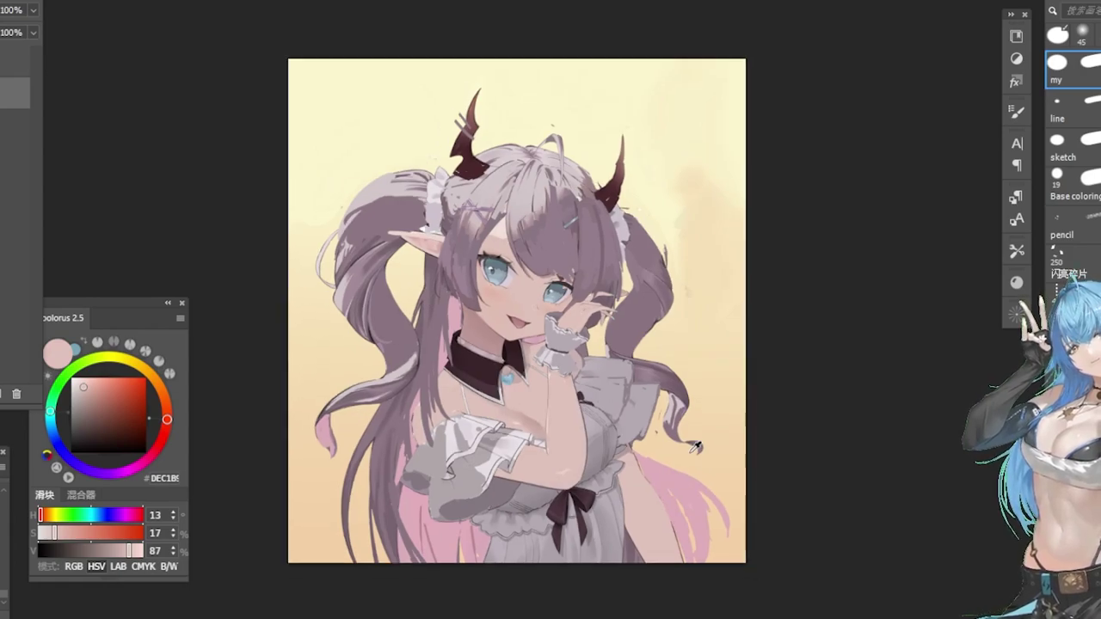
pyautogui.keyDown('alt'); pyautogui.click(626, 360); pyautogui.keyUp('alt')
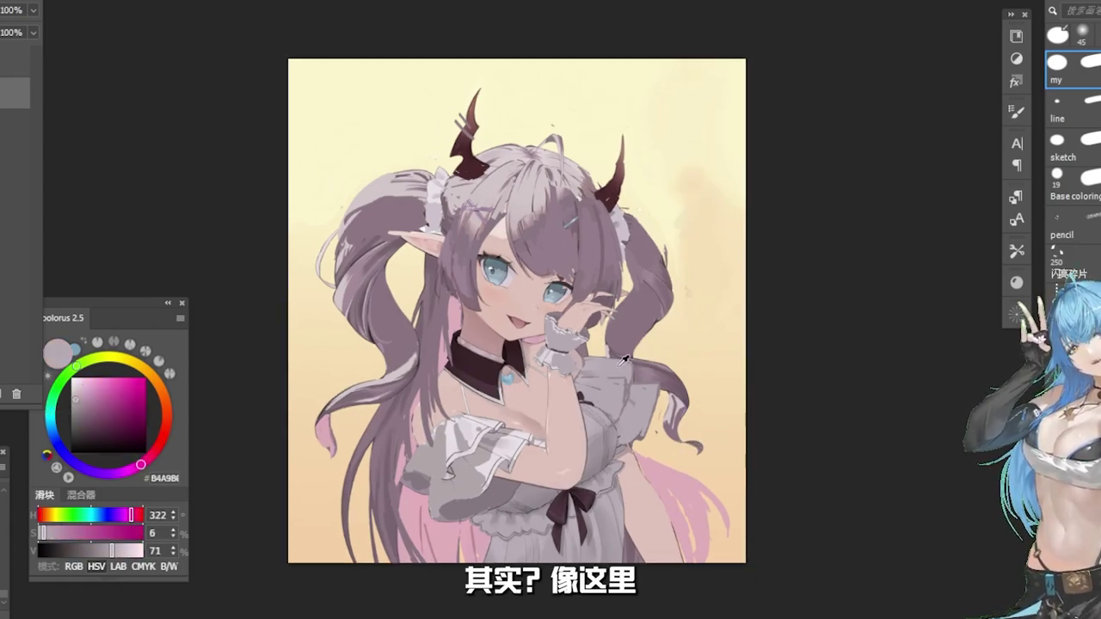
pyautogui.keyDown('alt'); pyautogui.click(558, 351); pyautogui.keyUp('alt')
pyautogui.keyDown('alt'); pyautogui.click(480, 423); pyautogui.keyUp('alt')
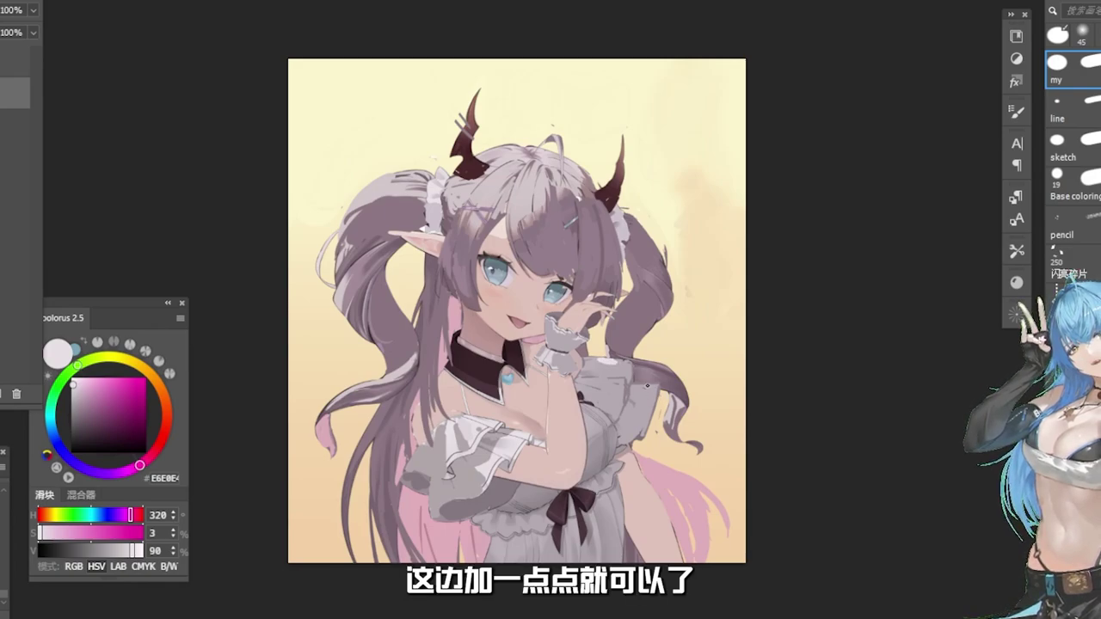
pyautogui.keyDown('alt'); pyautogui.click(608, 360); pyautogui.keyUp('alt')
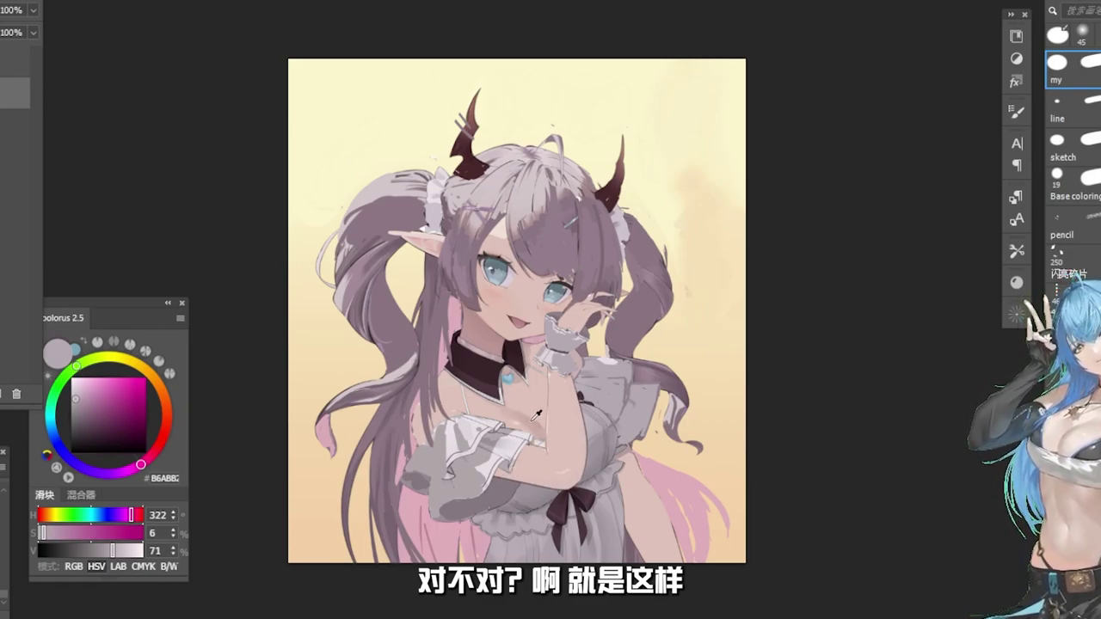
# Paint a shadow on the near arm beside the sleeve ruffle in H 6, S 22, V 72 and soften it with skin tone H 13, S 17, V 87.
pyautogui.keyDown('alt'); pyautogui.click(512, 402); pyautogui.keyUp('alt')
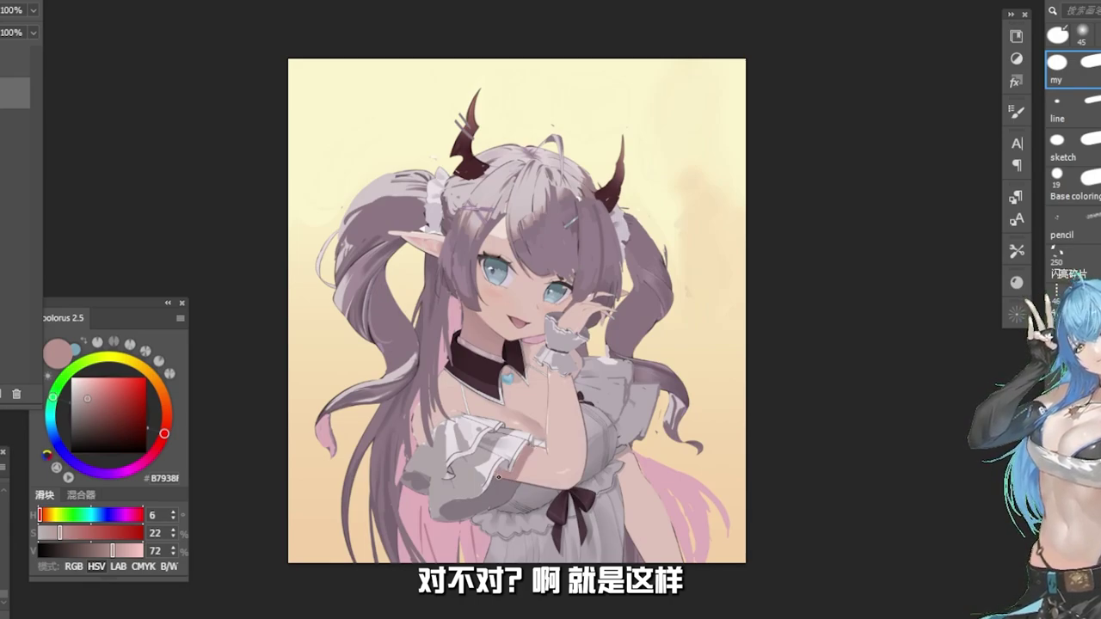
pyautogui.keyDown('alt'); pyautogui.click(537, 449); pyautogui.keyUp('alt')
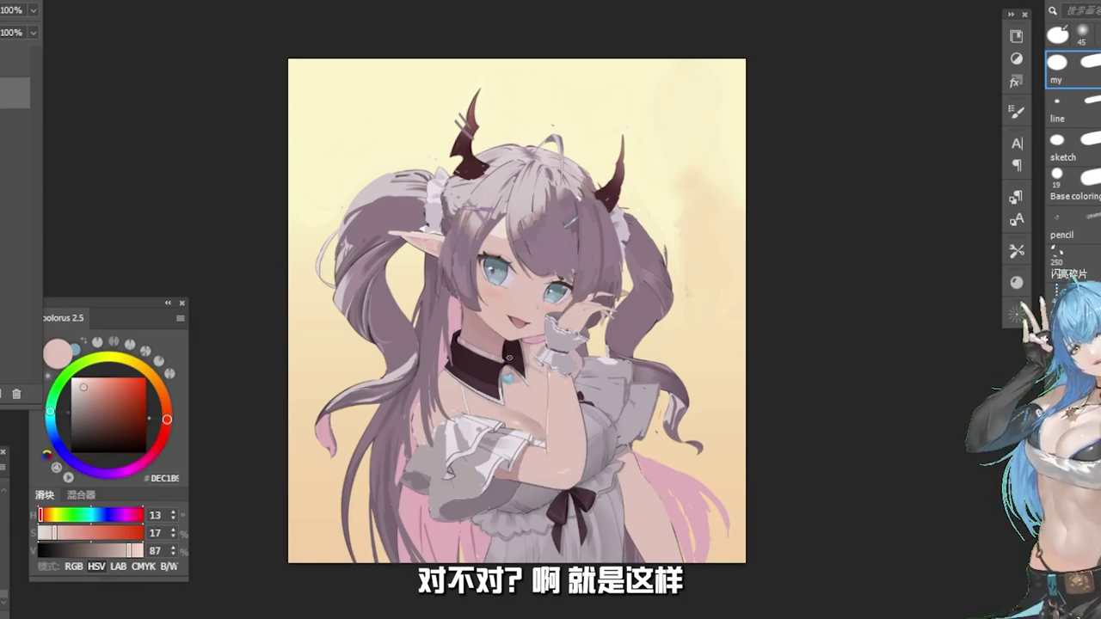
pyautogui.scroll(-3, 563, 287)
pyautogui.scroll(2, 564, 279)
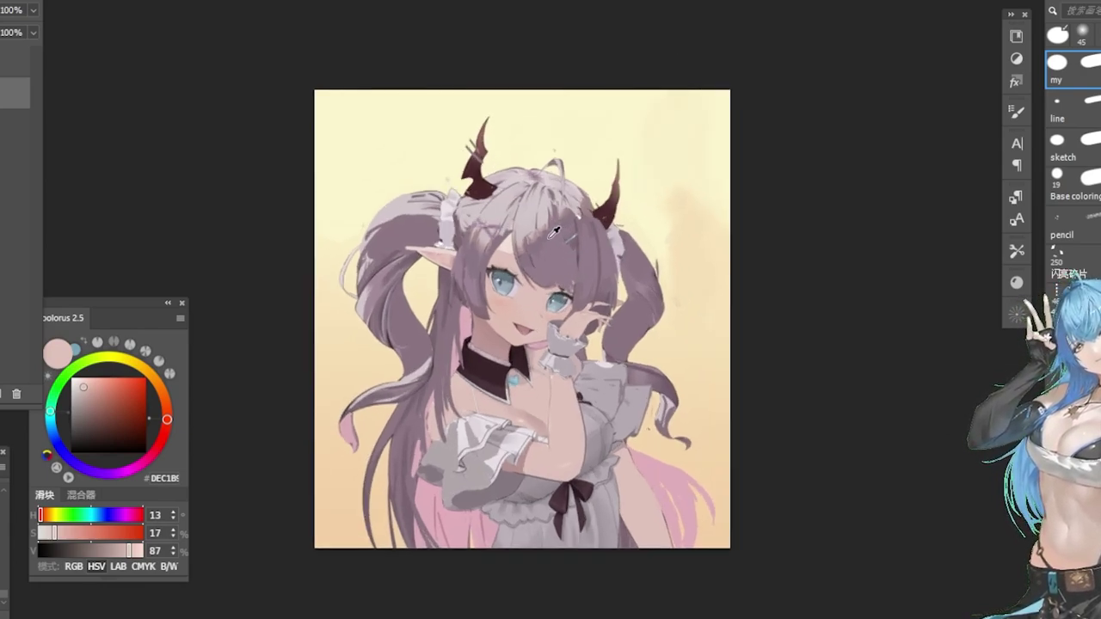
# Select the entire background around the character, including its lower areas and the gaps between the hair, and hide the selection edges.
pyautogui.press('w')
pyautogui.click(407, 180)
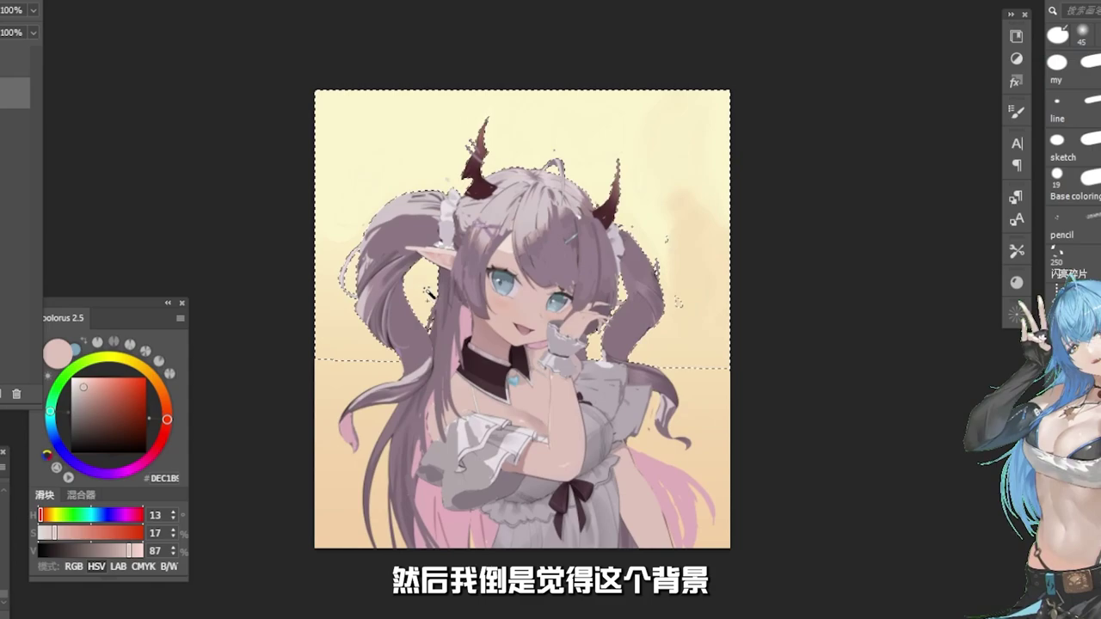
pyautogui.keyDown('shift'); pyautogui.click(705, 391); pyautogui.keyUp('shift')
pyautogui.keyDown('shift'); pyautogui.click(341, 508); pyautogui.keyUp('shift')
pyautogui.keyDown('shift'); pyautogui.click(380, 524); pyautogui.keyUp('shift')
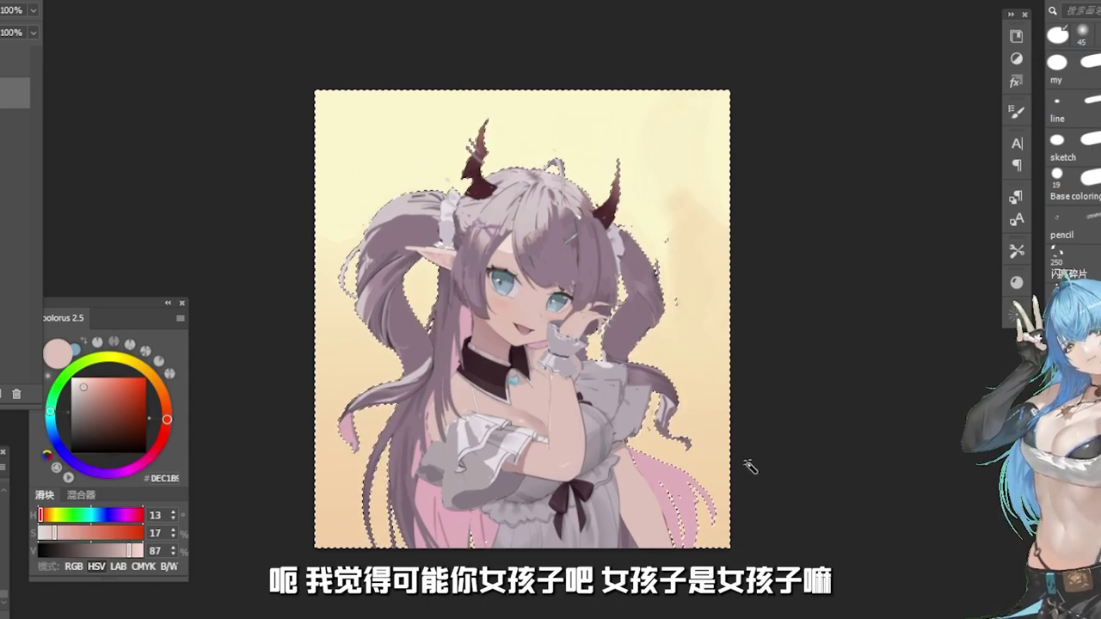
pyautogui.hotkey('ctrl', 'h')
# Make the selected background paler with Hue/Saturation by raising the lightness and setting the saturation to -23.
pyautogui.hotkey('ctrl', 'u')
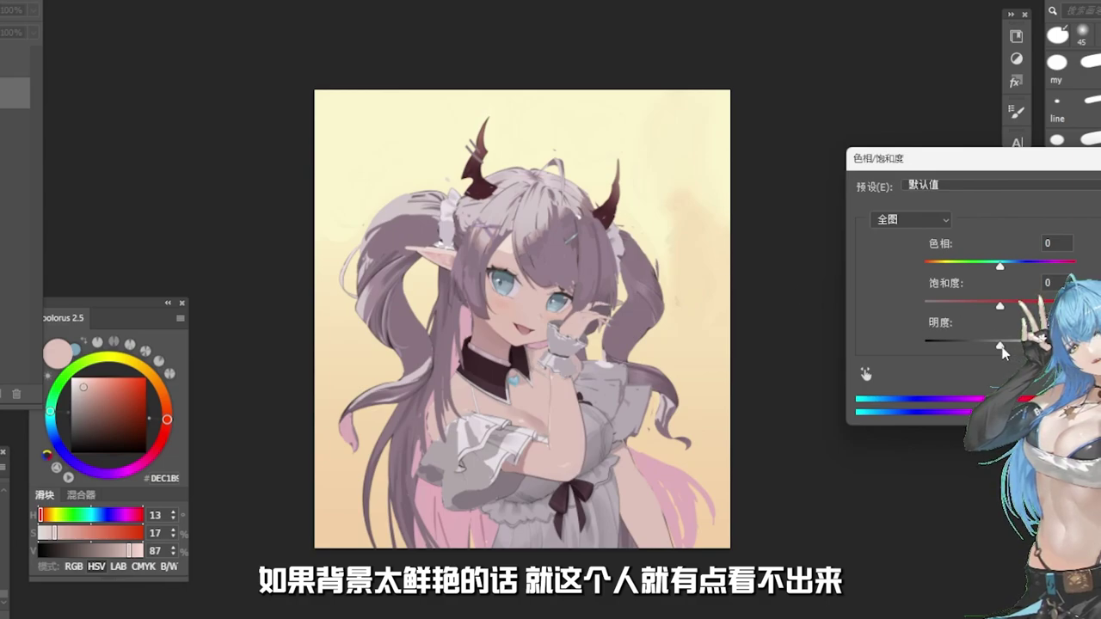
pyautogui.moveTo(1000, 346); pyautogui.dragTo(1073, 347)
pyautogui.moveTo(1001, 309)
pyautogui.mouseDown()
pyautogui.moveTo(960, 308)
pyautogui.moveTo(984, 303)
pyautogui.mouseUp()
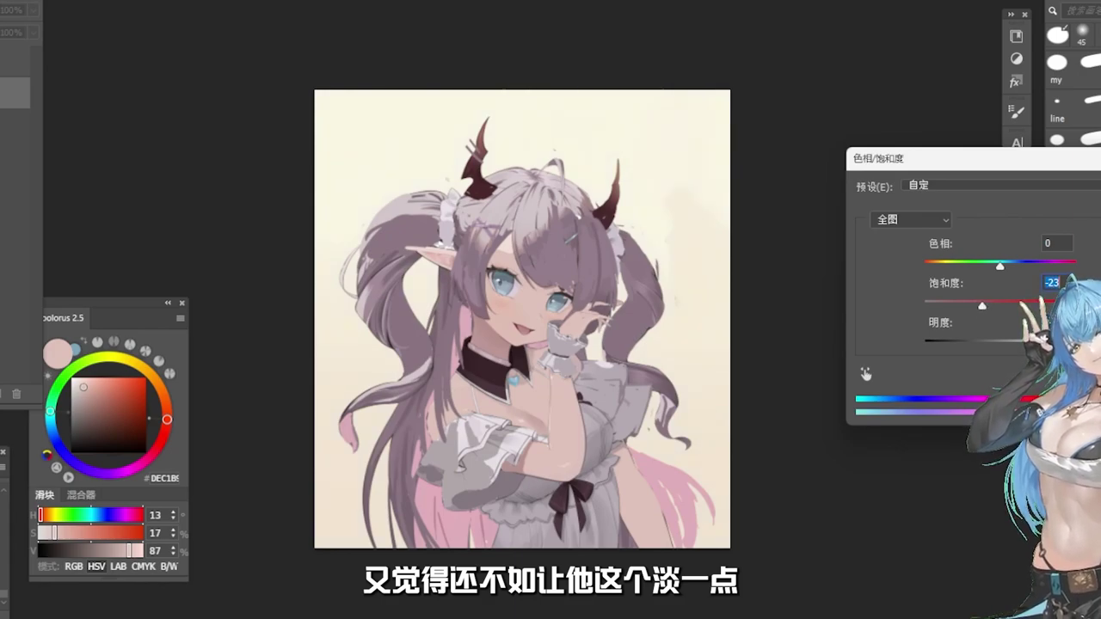
pyautogui.press('Return')
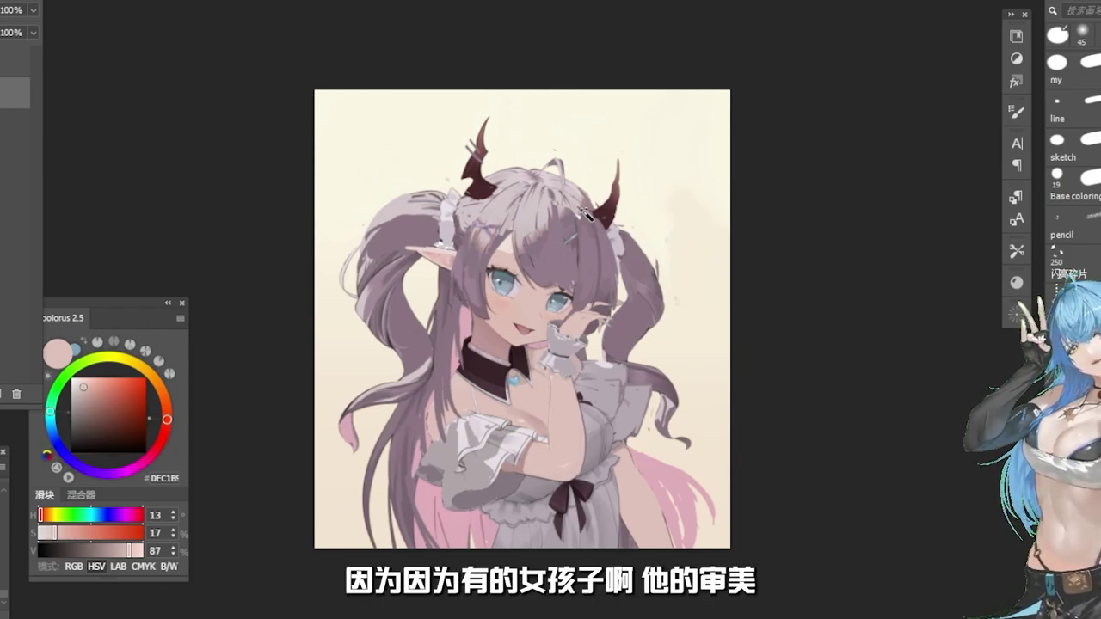
# Touch up the character's hair and dress with sampled mauve H 331, S 15, V 54 and greys H 322, S 6, V 72 and V 70.
pyautogui.press('.')
pyautogui.keyDown('alt'); pyautogui.click(631, 327); pyautogui.keyUp('alt')
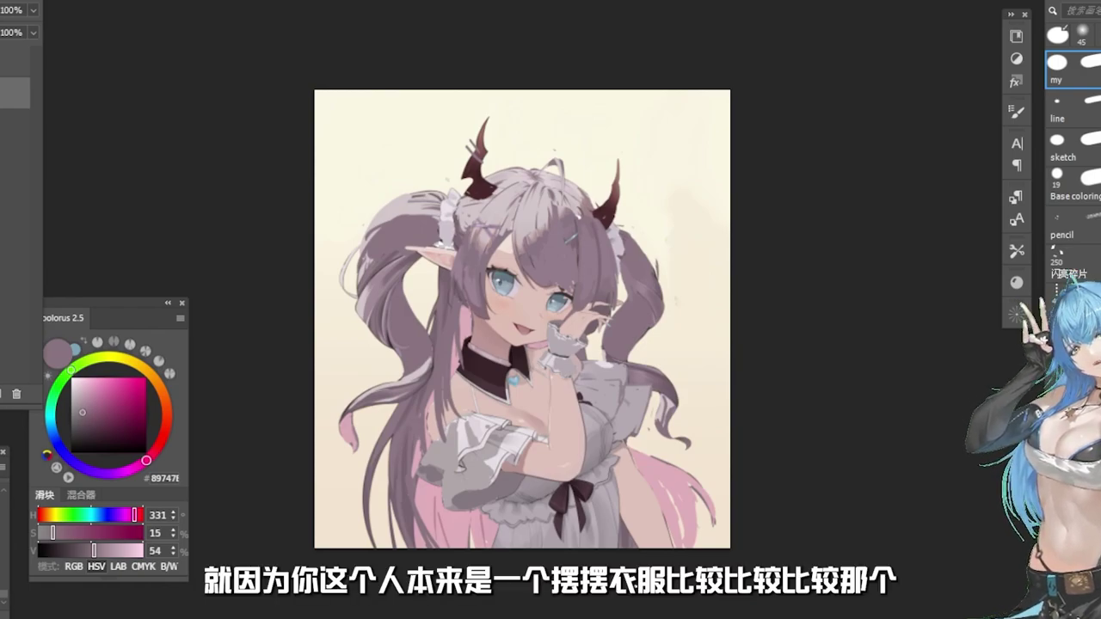
pyautogui.keyDown('alt'); pyautogui.click(620, 488); pyautogui.keyUp('alt')
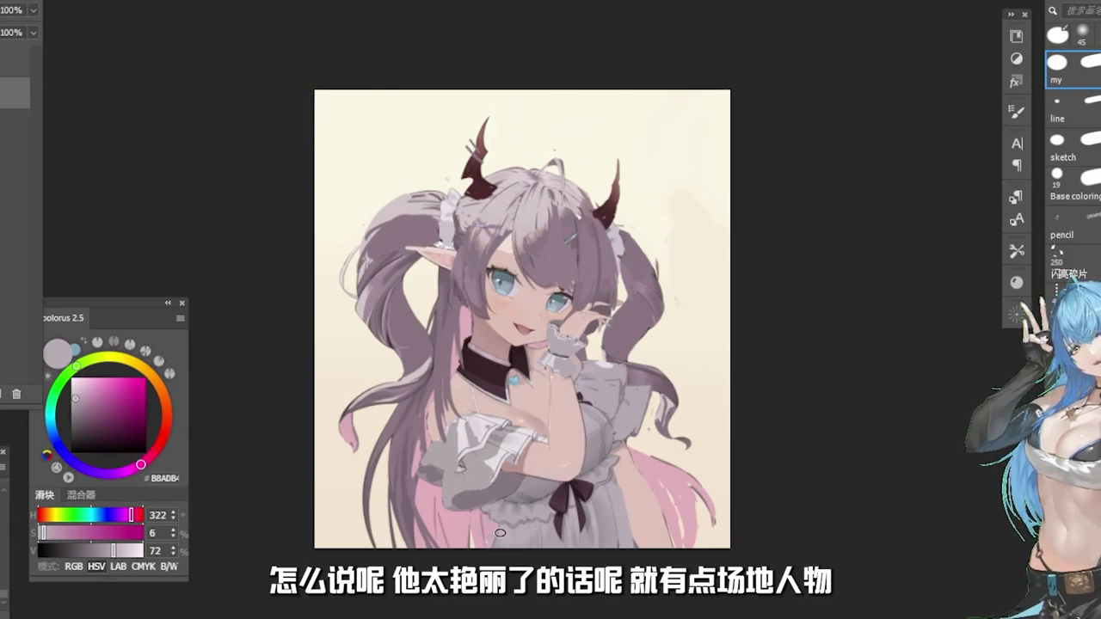
pyautogui.keyDown('alt'); pyautogui.click(603, 494); pyautogui.keyUp('alt')
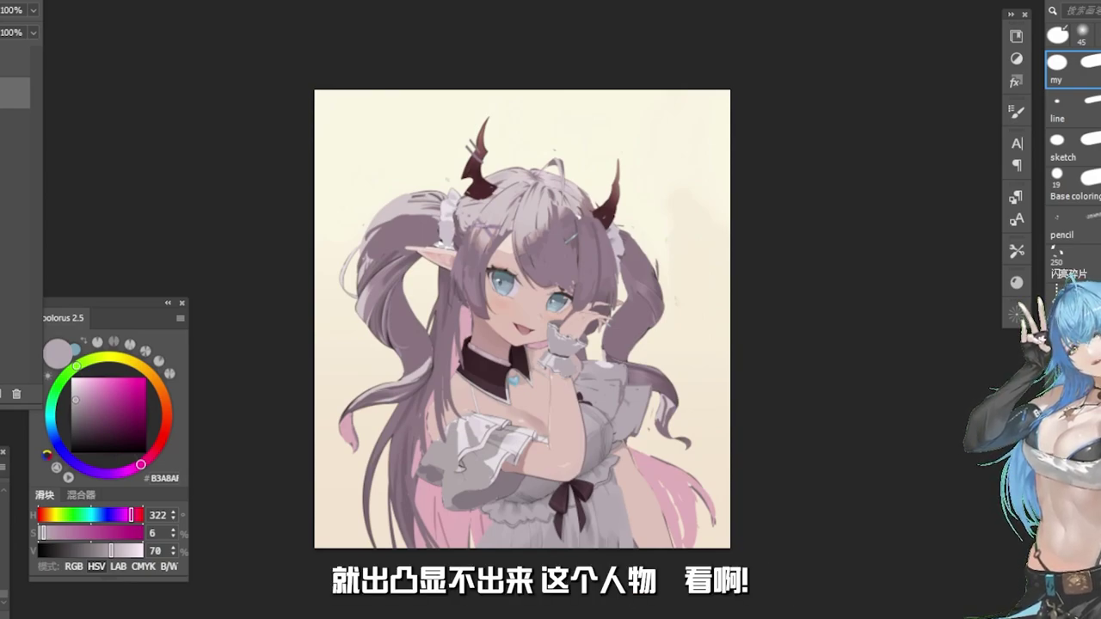
pyautogui.hotkey('ctrl', 's')
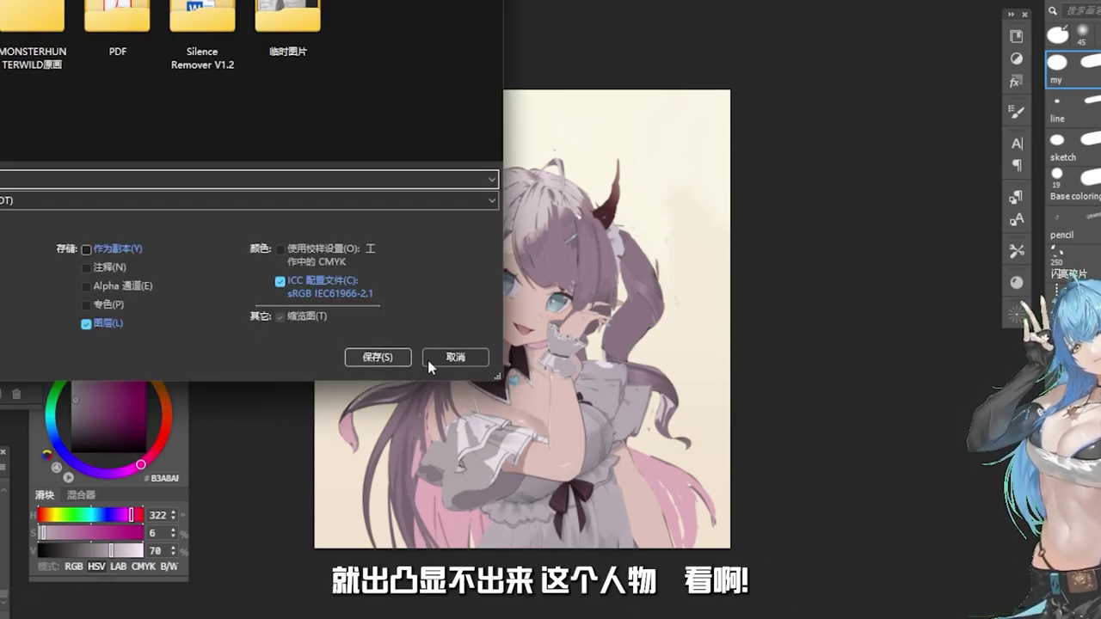
pyautogui.click(445, 356)
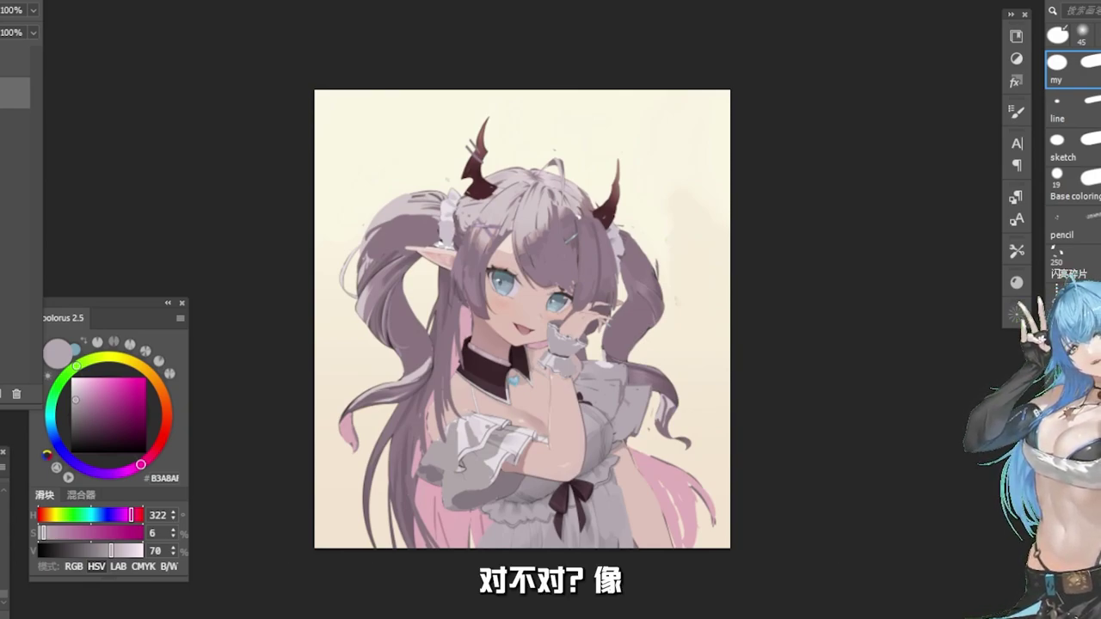
# Lasso the far pigtail, fade its lower part into the background with a large soft brush in H 36, S 13, V 96, and deselect.
pyautogui.press('l')
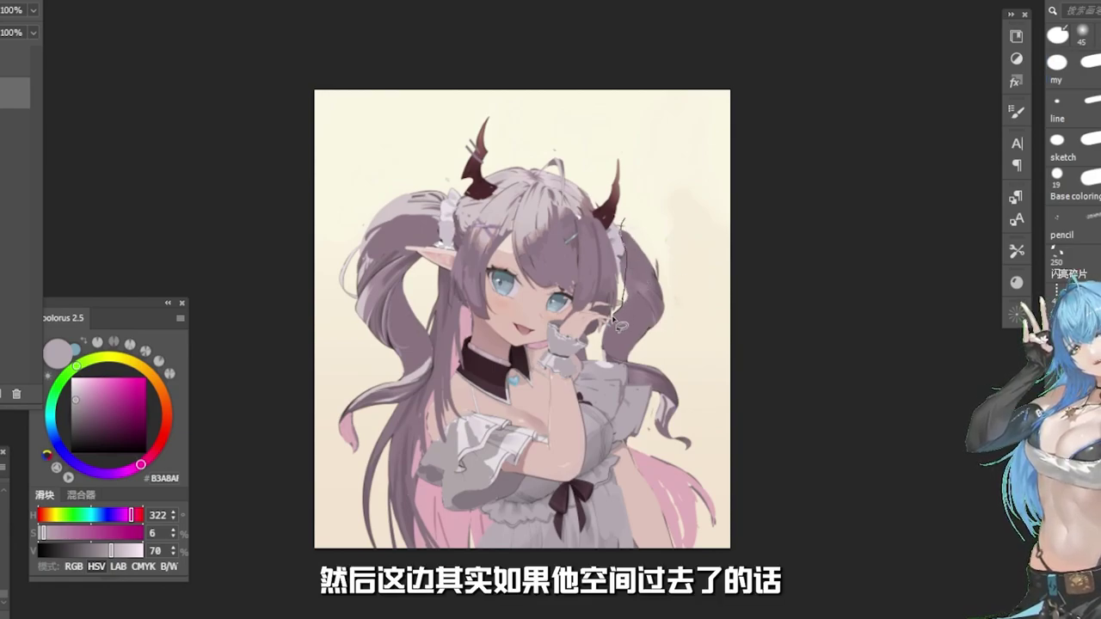
pyautogui.moveTo(632, 385)
pyautogui.mouseDown()
pyautogui.moveTo(645, 429)
pyautogui.moveTo(699, 466)
pyautogui.moveTo(712, 300)
pyautogui.mouseUp()
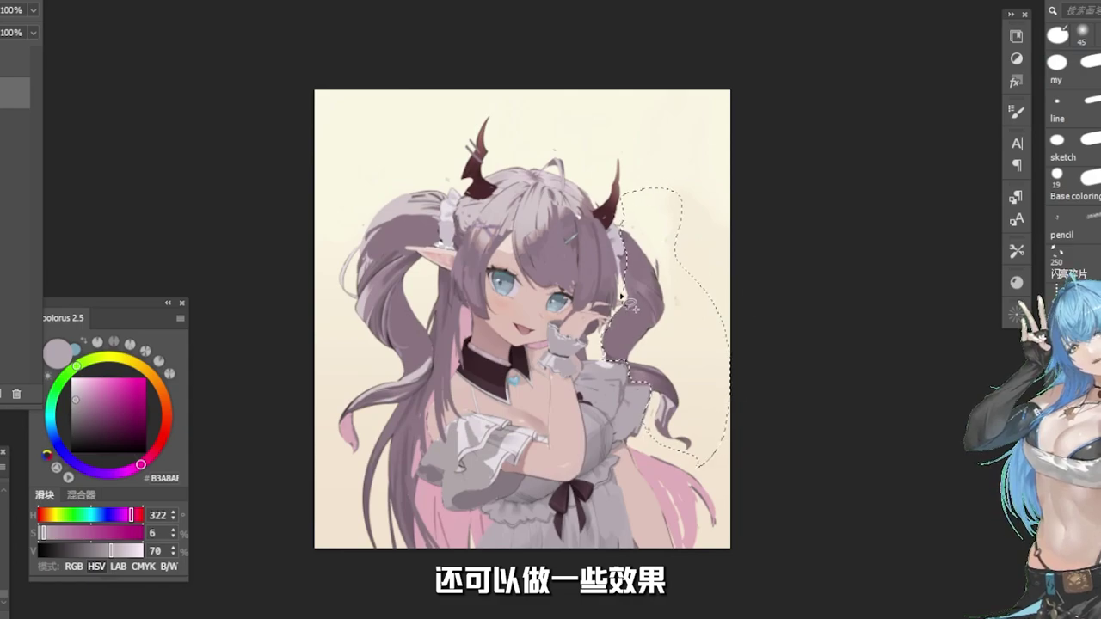
pyautogui.press('b')
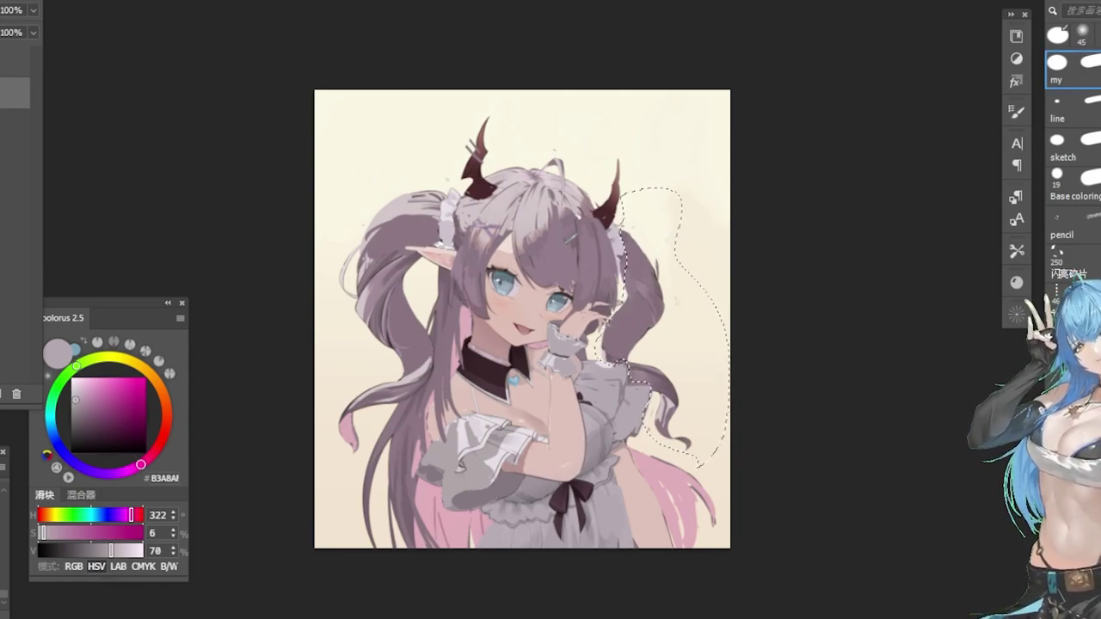
pyautogui.keyDown('alt'); pyautogui.click(688, 422); pyautogui.keyUp('alt')
pyautogui.moveTo(678, 423); pyautogui.dragTo(664, 383)
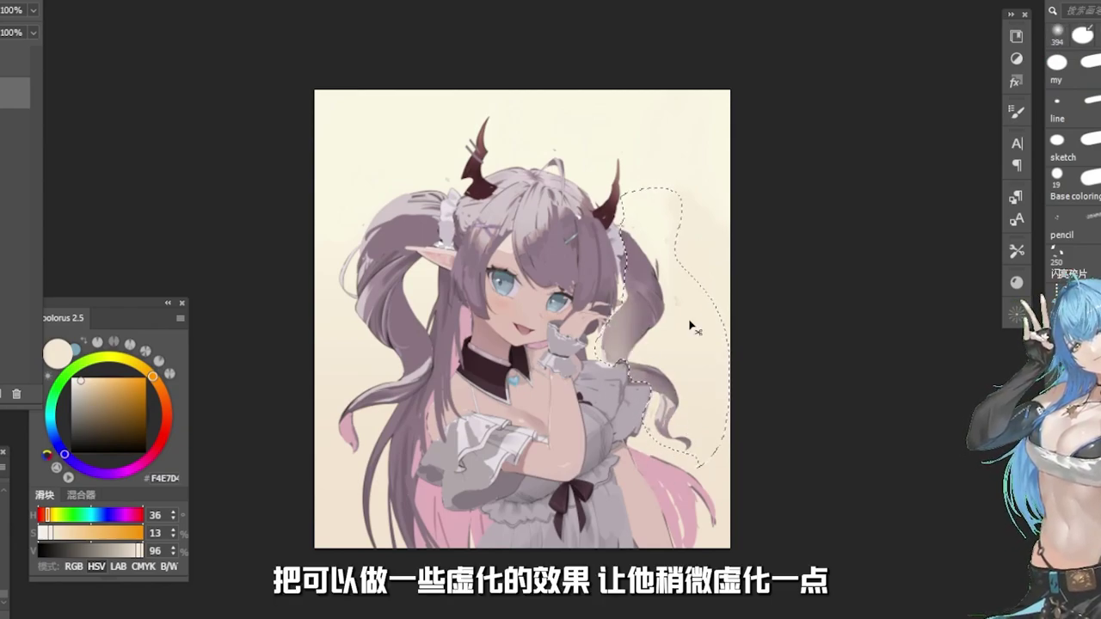
pyautogui.moveTo(620, 353)
pyautogui.mouseDown()
pyautogui.moveTo(634, 440)
pyautogui.moveTo(645, 361)
pyautogui.moveTo(657, 352)
pyautogui.mouseUp()
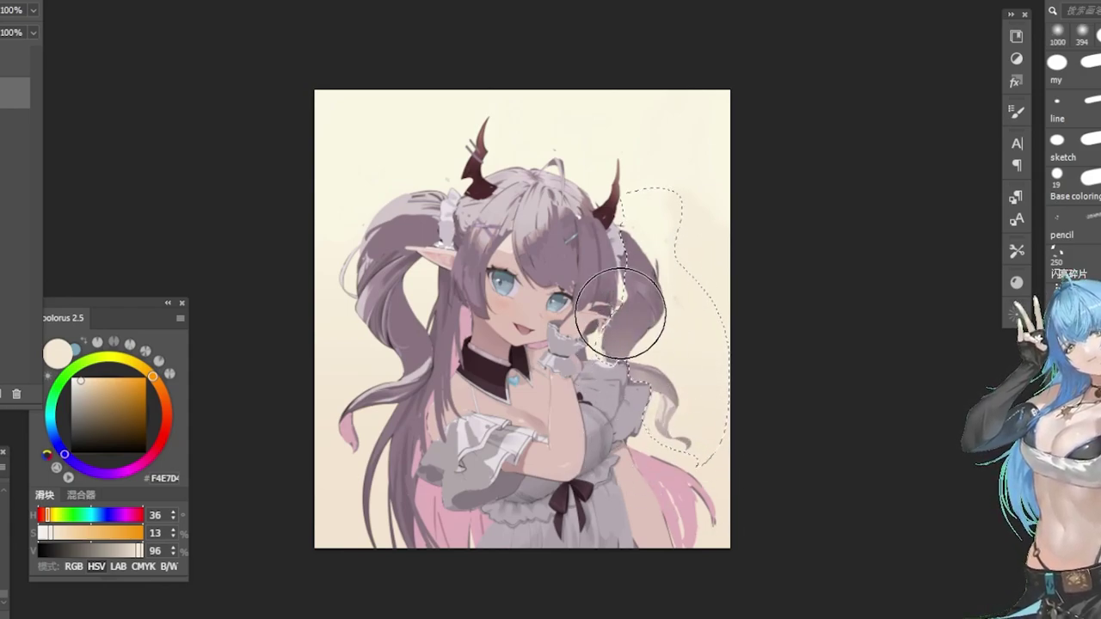
pyautogui.hotkey('ctrl', 'd')
# Shrink the "my" brush to a thin tip, try a cream vertical line on the background beside the far pigtail, and undo it.
pyautogui.scroll(-3, 841, 319)
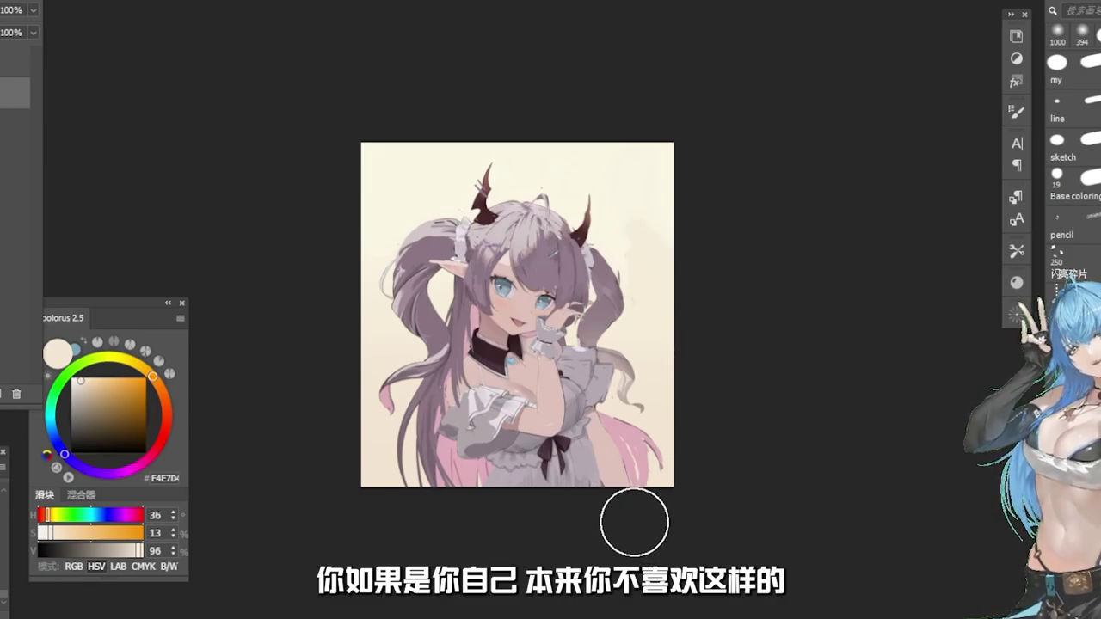
pyautogui.press('b')
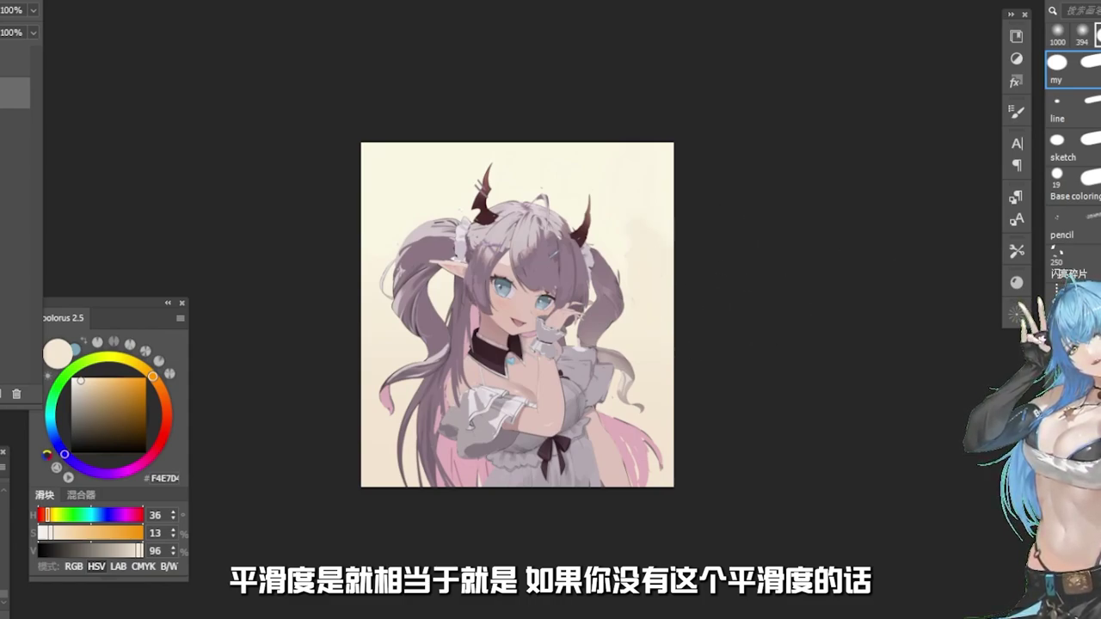
pyautogui.press('[')
pyautogui.press('[')
pyautogui.press('[')
pyautogui.press('[')
pyautogui.press('[')
pyautogui.press('[')
pyautogui.press('[')
pyautogui.press('[')
pyautogui.press('[')
pyautogui.press('[')
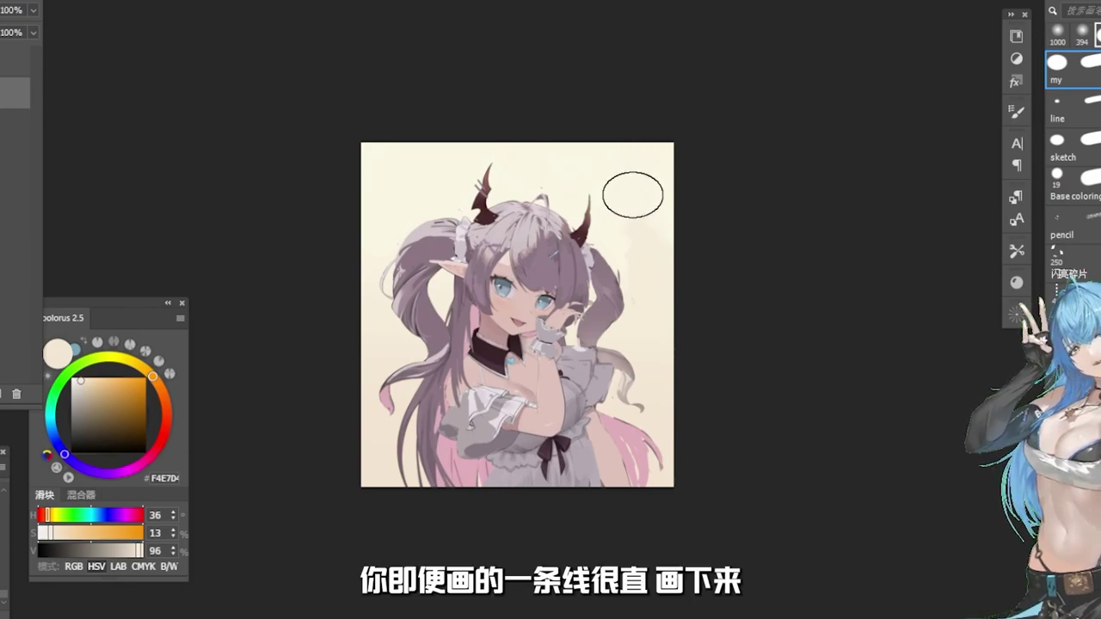
pyautogui.moveTo(631, 158); pyautogui.dragTo(625, 277)
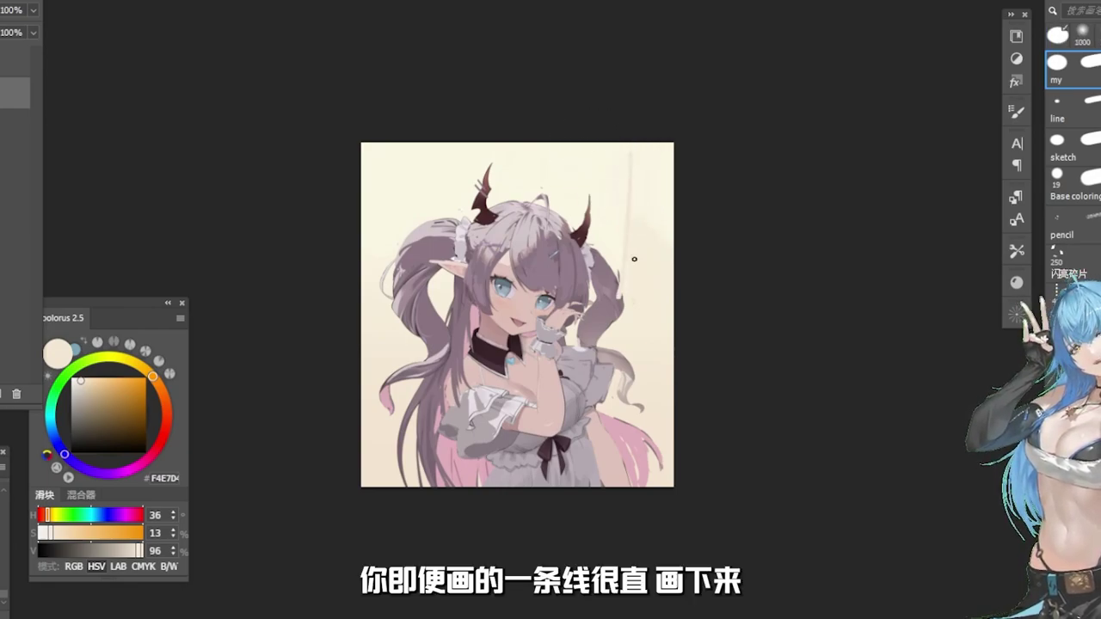
pyautogui.hotkey('ctrl', 'z')
# Set the colour to H 36, S 0, V 18 and draw wavy and straight vertical test lines on the background beside the far pigtail.
pyautogui.click(71, 435)
pyautogui.moveTo(634, 148); pyautogui.dragTo(629, 289)
pyautogui.hotkey('ctrl', 'z')
pyautogui.moveTo(633, 146); pyautogui.dragTo(624, 340)
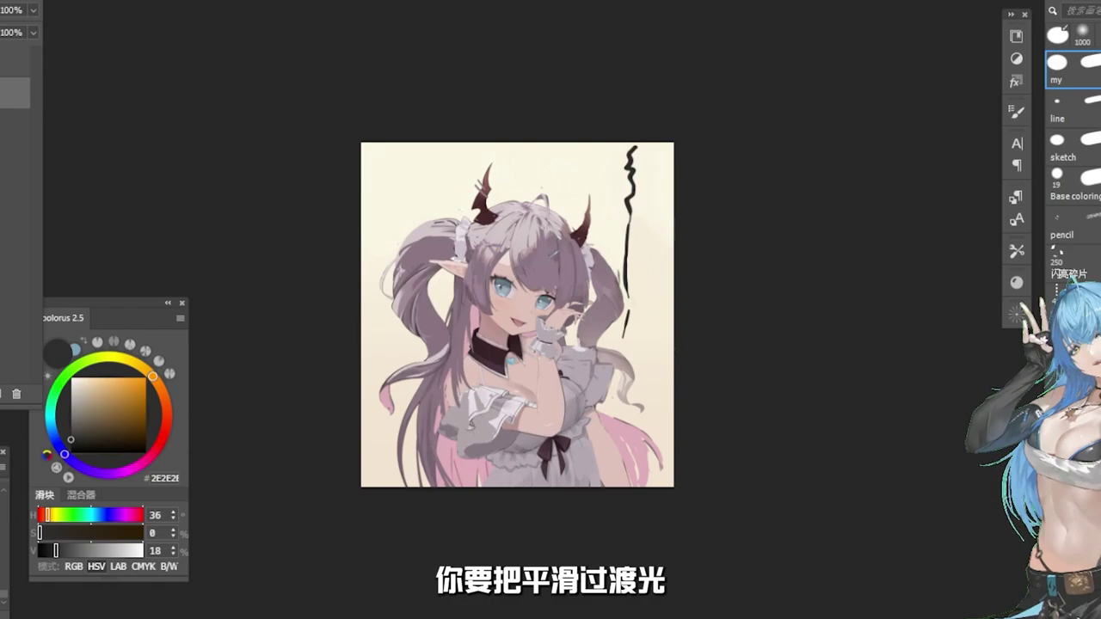
pyautogui.moveTo(653, 155); pyautogui.dragTo(640, 305)
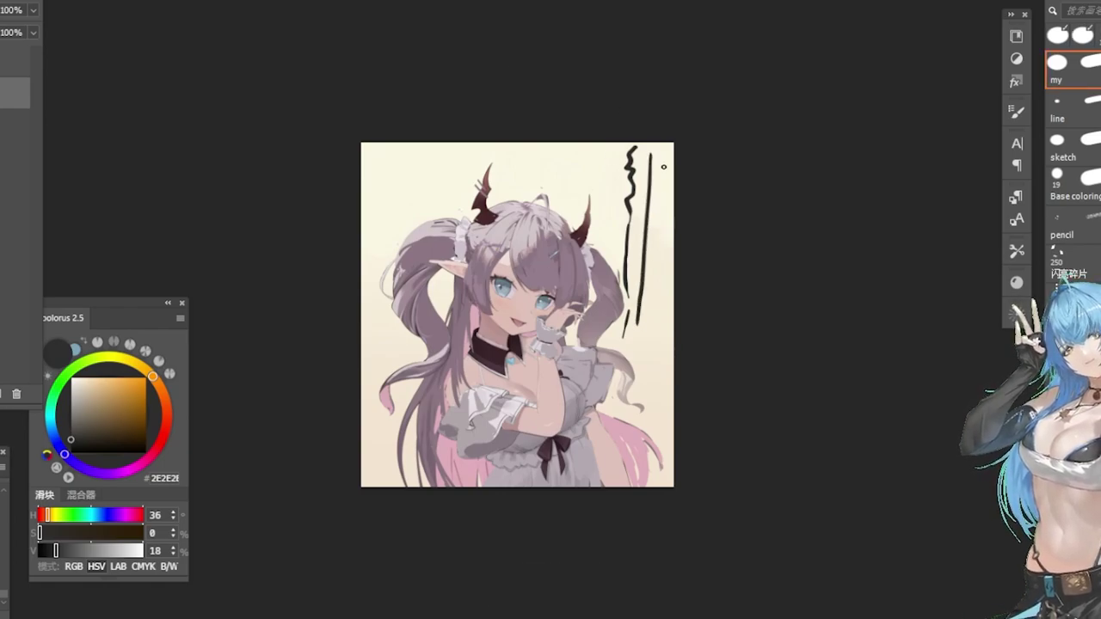
pyautogui.moveTo(664, 156); pyautogui.dragTo(647, 338)
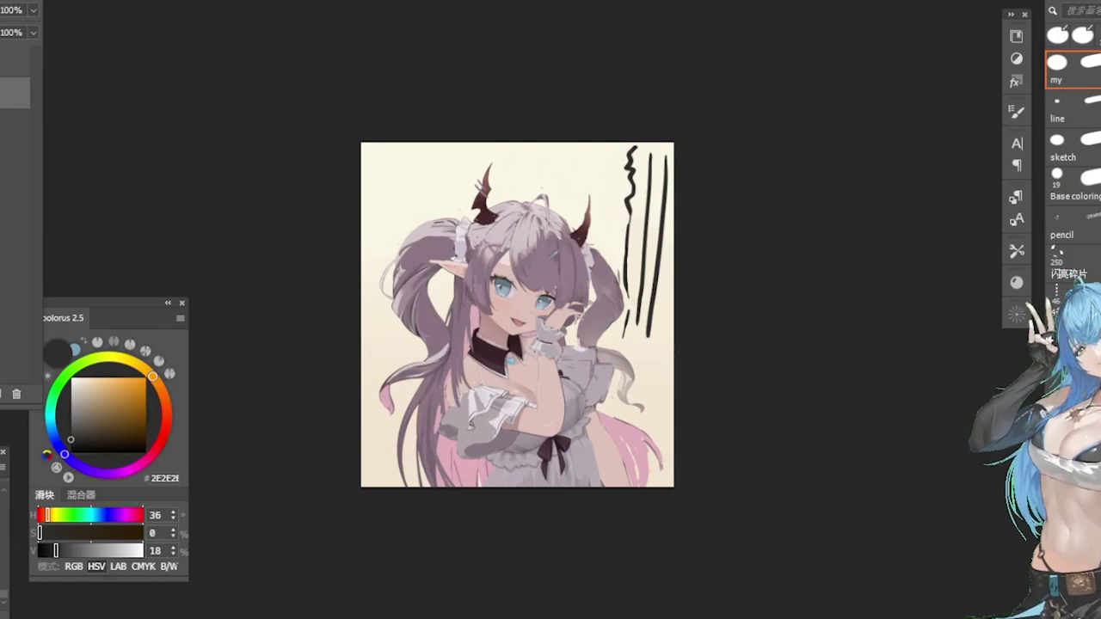
# Draw more diagonal and wavy dark test lines around the horns and near pigtail, and undo all the test lines.
pyautogui.moveTo(597, 151); pyautogui.dragTo(558, 213)
pyautogui.moveTo(559, 151)
pyautogui.mouseDown()
pyautogui.moveTo(490, 219)
pyautogui.moveTo(558, 169)
pyautogui.moveTo(532, 194)
pyautogui.moveTo(460, 234)
pyautogui.mouseUp()
pyautogui.moveTo(465, 162); pyautogui.dragTo(364, 256)
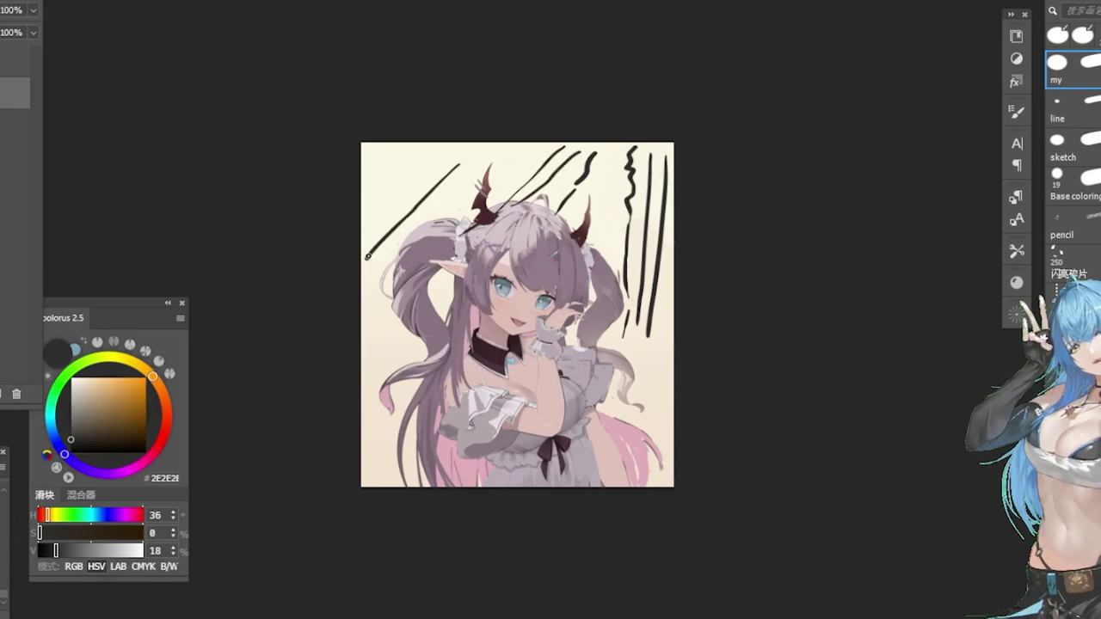
pyautogui.moveTo(370, 192); pyautogui.dragTo(363, 258)
pyautogui.moveTo(471, 160); pyautogui.dragTo(456, 258)
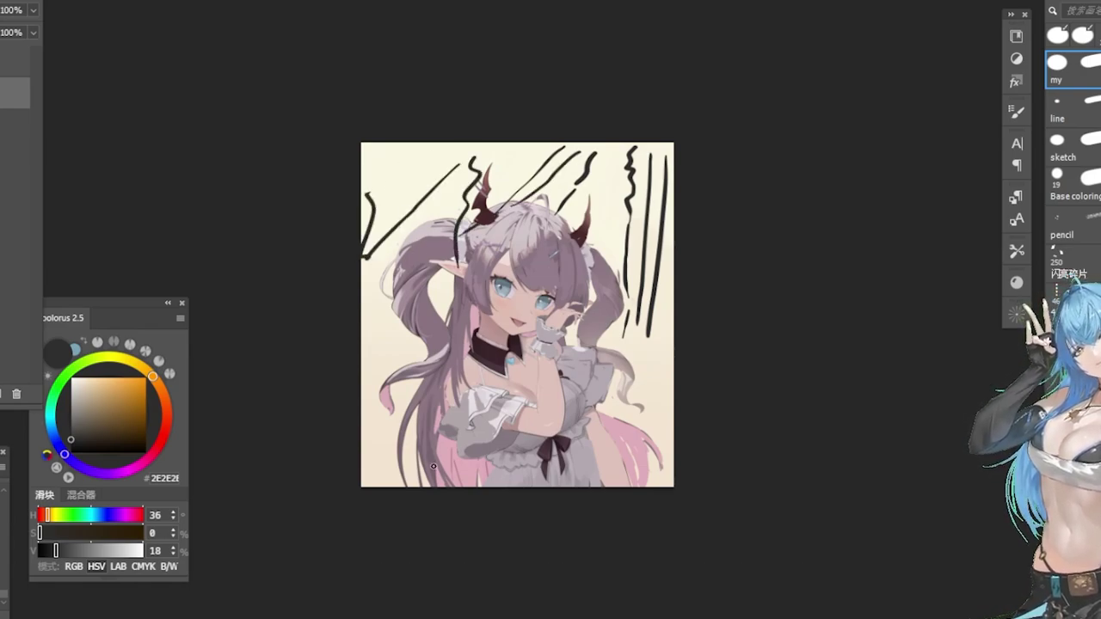
pyautogui.hotkey('ctrl', 'z')
pyautogui.hotkey('ctrl', 'z')
pyautogui.hotkey('ctrl', 'z')
pyautogui.hotkey('ctrl', 'z')
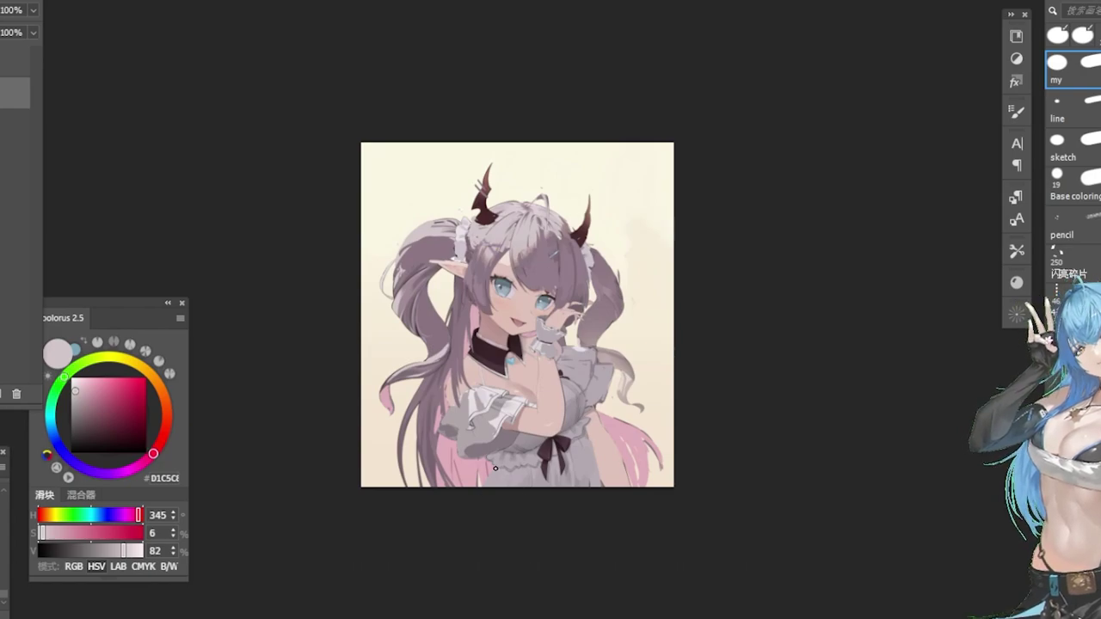
# Touch up the dress waist with sampled grey H 322, S 6, V 72 and the far pigtail with sampled mauves around H 336, S 13, V 62.
pyautogui.keyDown('alt'); pyautogui.click(511, 444); pyautogui.keyUp('alt')
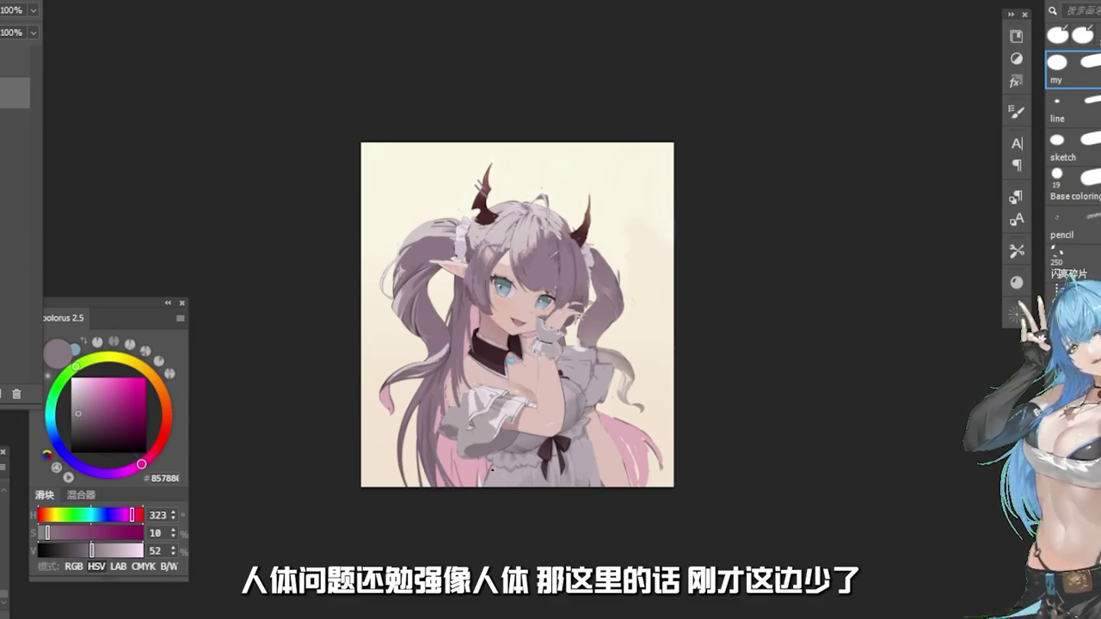
pyautogui.keyDown('alt'); pyautogui.click(505, 469); pyautogui.keyUp('alt')
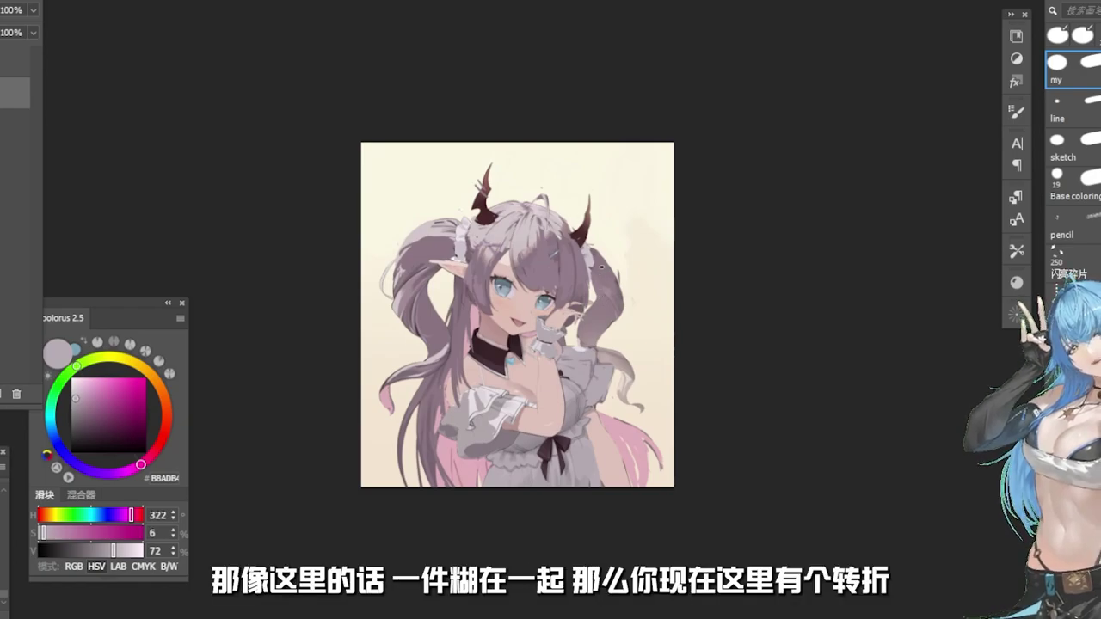
pyautogui.keyDown('alt'); pyautogui.click(610, 303); pyautogui.keyUp('alt')
pyautogui.keyDown('alt'); pyautogui.click(611, 304); pyautogui.keyUp('alt')
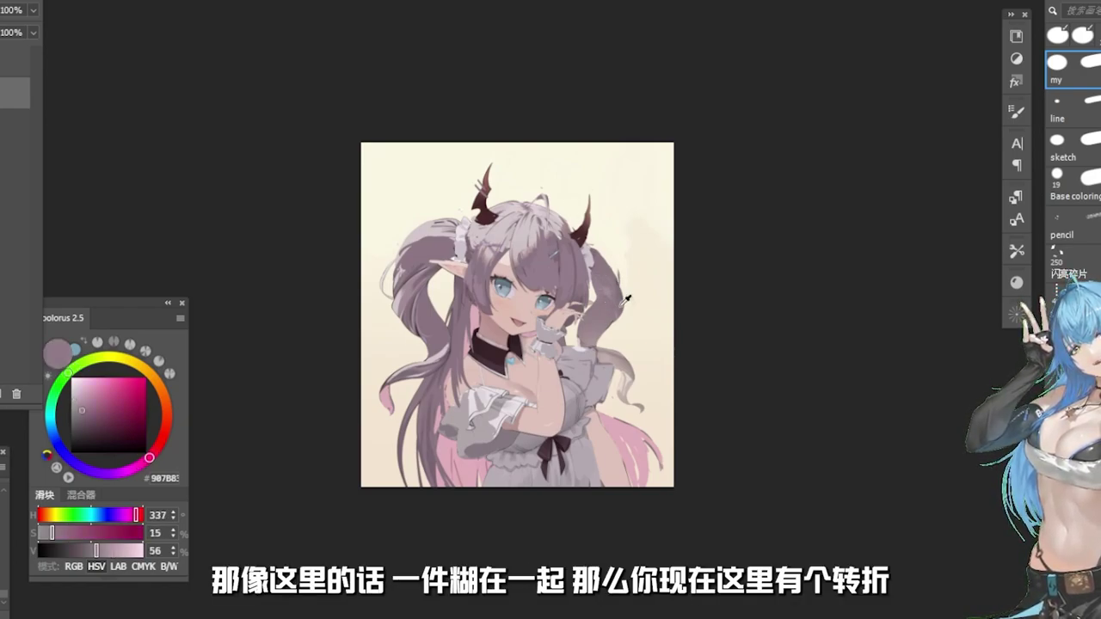
pyautogui.keyDown('alt'); pyautogui.click(609, 320); pyautogui.keyUp('alt')
pyautogui.keyDown('alt'); pyautogui.click(607, 303); pyautogui.keyUp('alt')
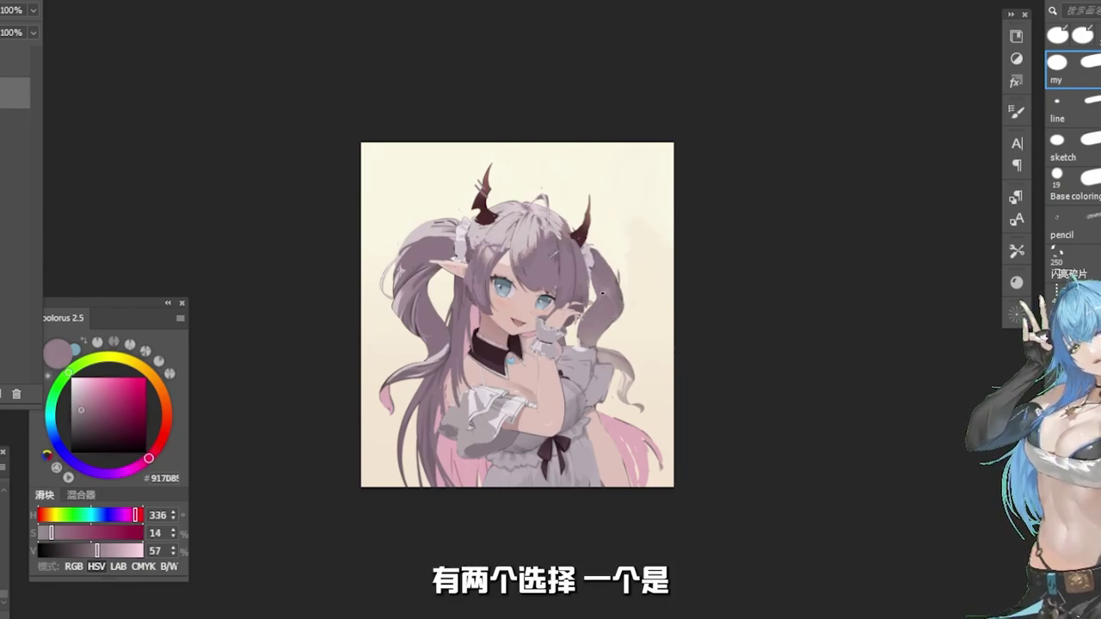
pyautogui.keyDown('alt'); pyautogui.click(614, 307); pyautogui.keyUp('alt')
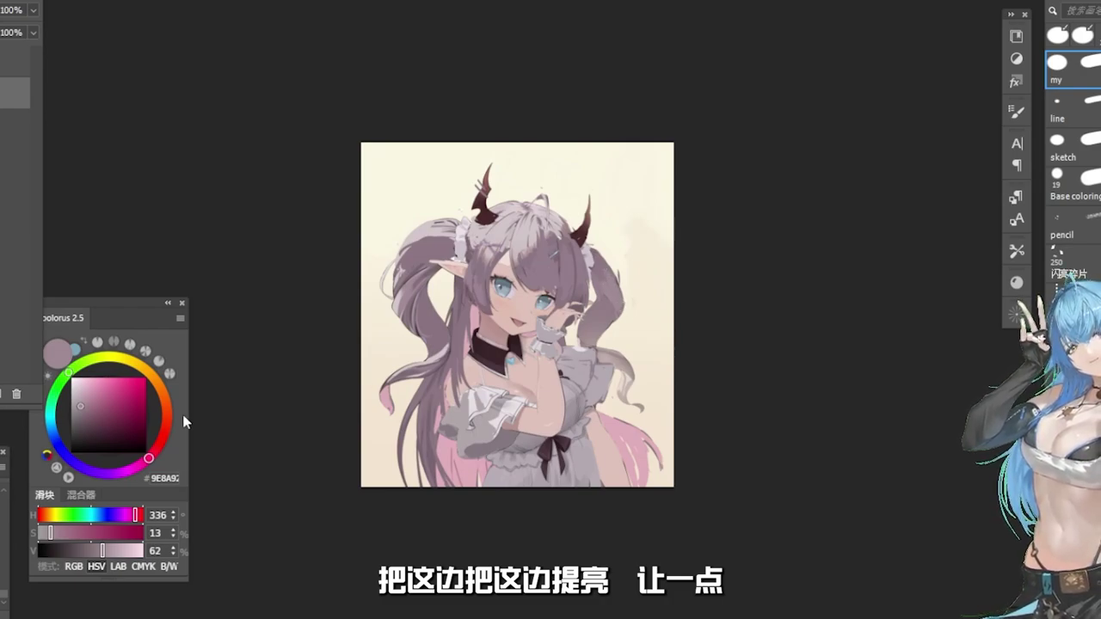
pyautogui.keyDown('alt'); pyautogui.click(582, 278); pyautogui.keyUp('alt')
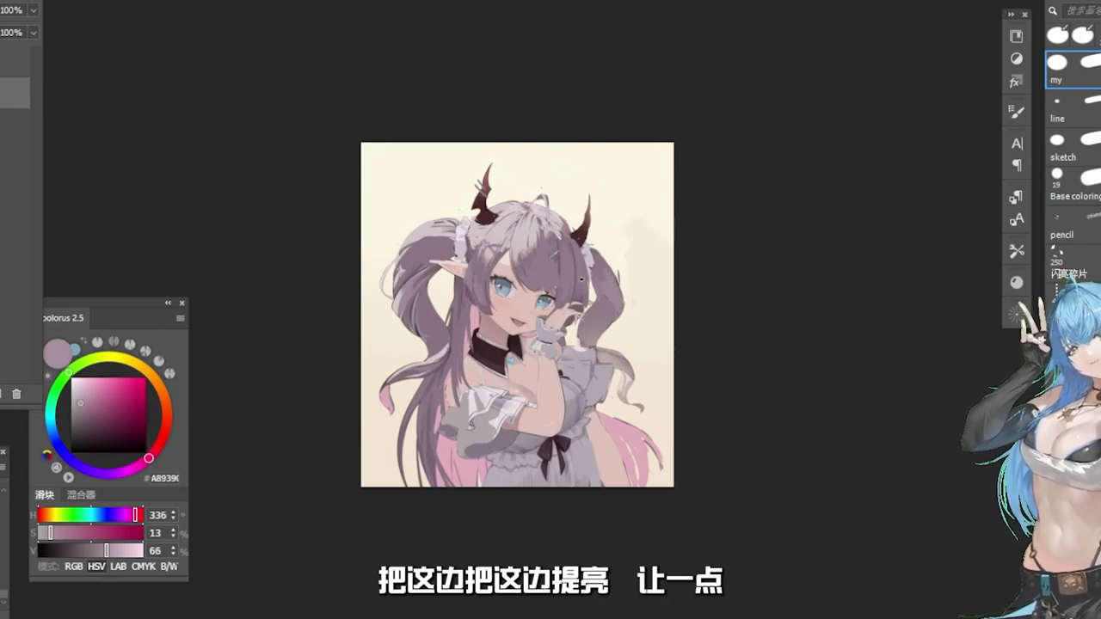
pyautogui.keyDown('alt'); pyautogui.click(621, 300); pyautogui.keyUp('alt')
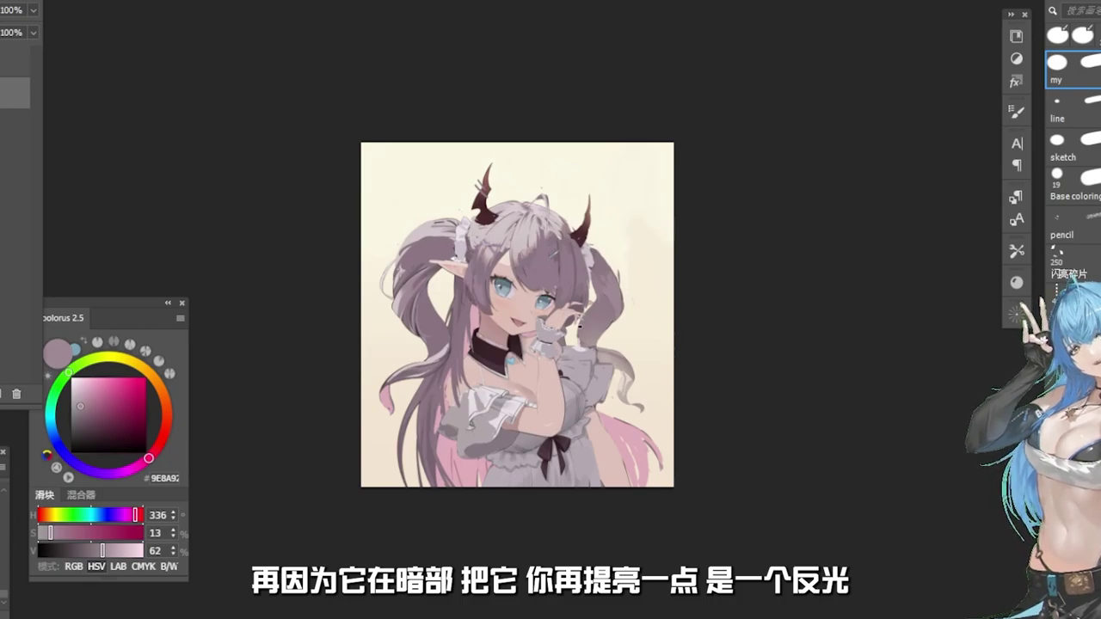
# Refine the far pigtail with mauve H 331, S 15, V 55 and paint the fringe highlight in pale H 346, S 6, V 82.
pyautogui.keyDown('alt'); pyautogui.click(611, 265); pyautogui.keyUp('alt')
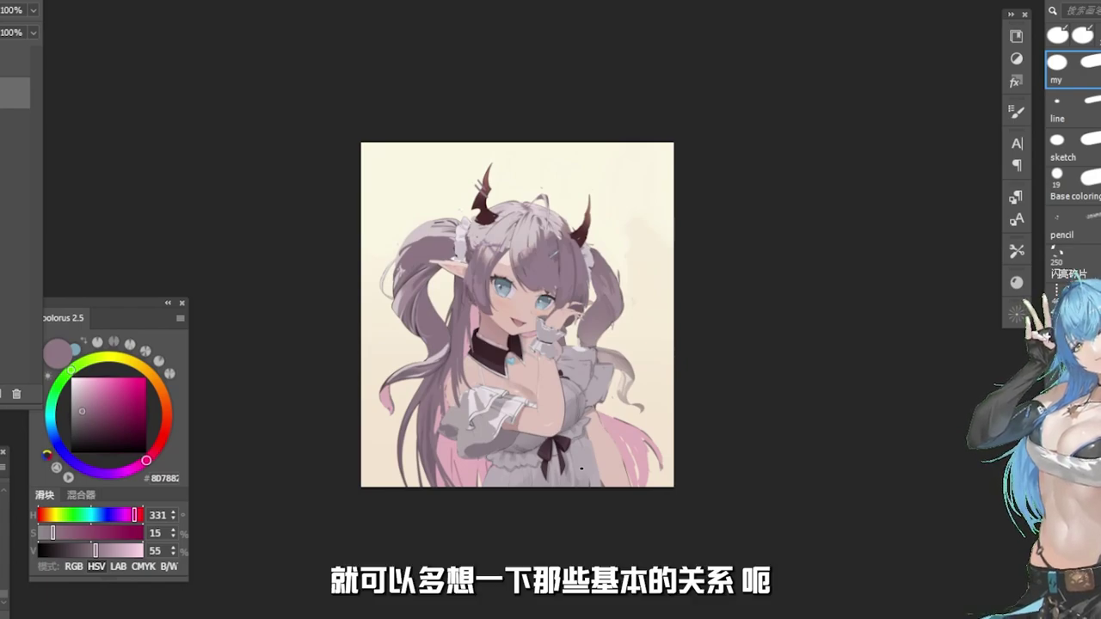
pyautogui.keyDown('alt'); pyautogui.click(539, 228); pyautogui.keyUp('alt')
pyautogui.moveTo(537, 229)
pyautogui.mouseDown()
pyautogui.moveTo(555, 254)
pyautogui.moveTo(551, 226)
pyautogui.mouseUp()
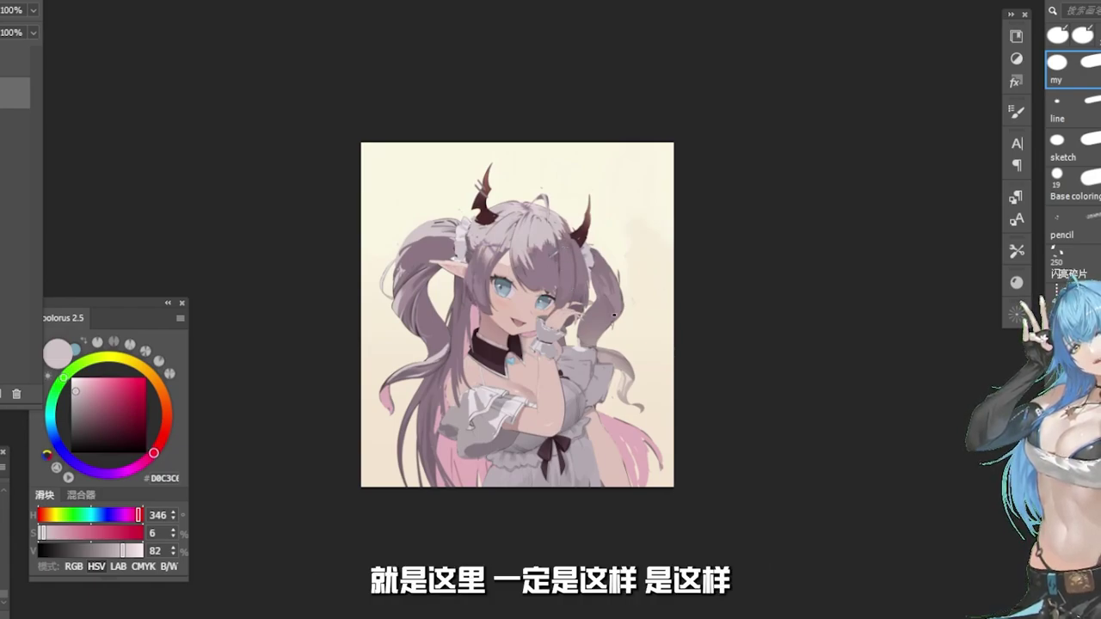
# Select the shadowed hair with the Magic Wand, softly blend sampled skin tone H 13, S 17, V 87 into the fringe over the face, and deselect.
pyautogui.hotkey('alt', 'w')
pyautogui.press('Escape')
pyautogui.press('w')
pyautogui.click(550, 277)
pyautogui.press('b')
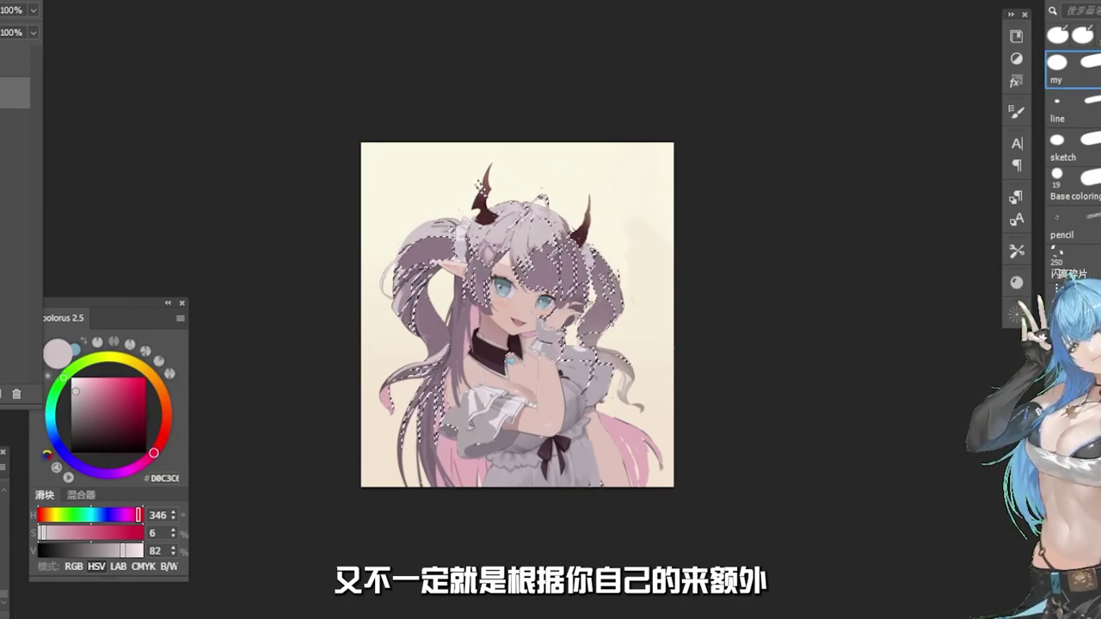
pyautogui.keyDown('alt'); pyautogui.click(528, 291); pyautogui.keyUp('alt')
pyautogui.moveTo(549, 292); pyautogui.dragTo(530, 307)
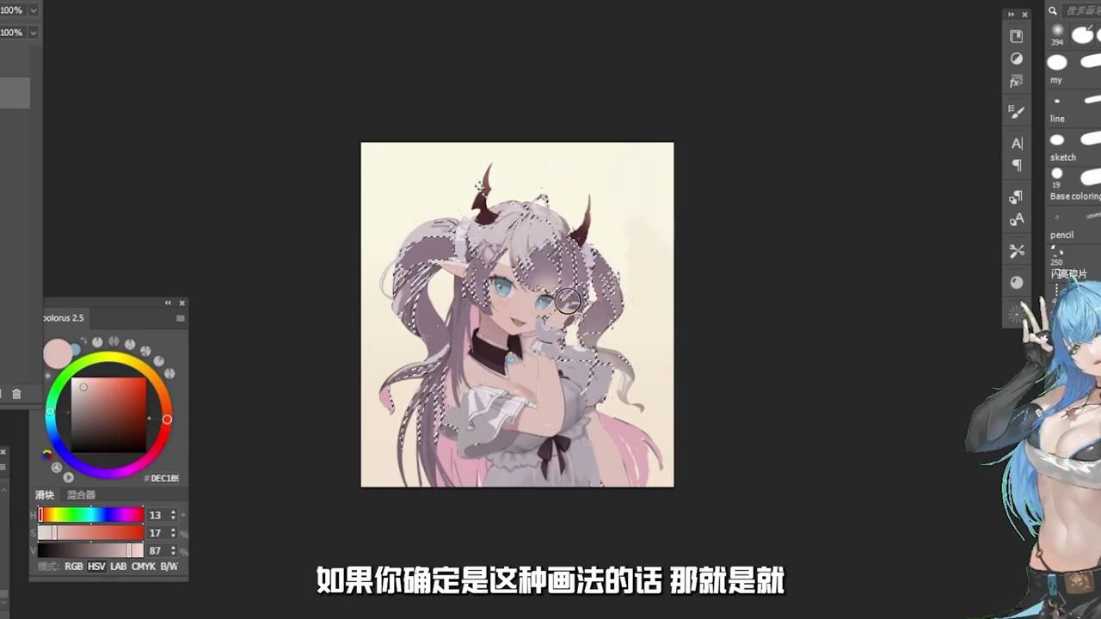
pyautogui.keyDown('alt'); pyautogui.click(589, 277); pyautogui.keyUp('alt')
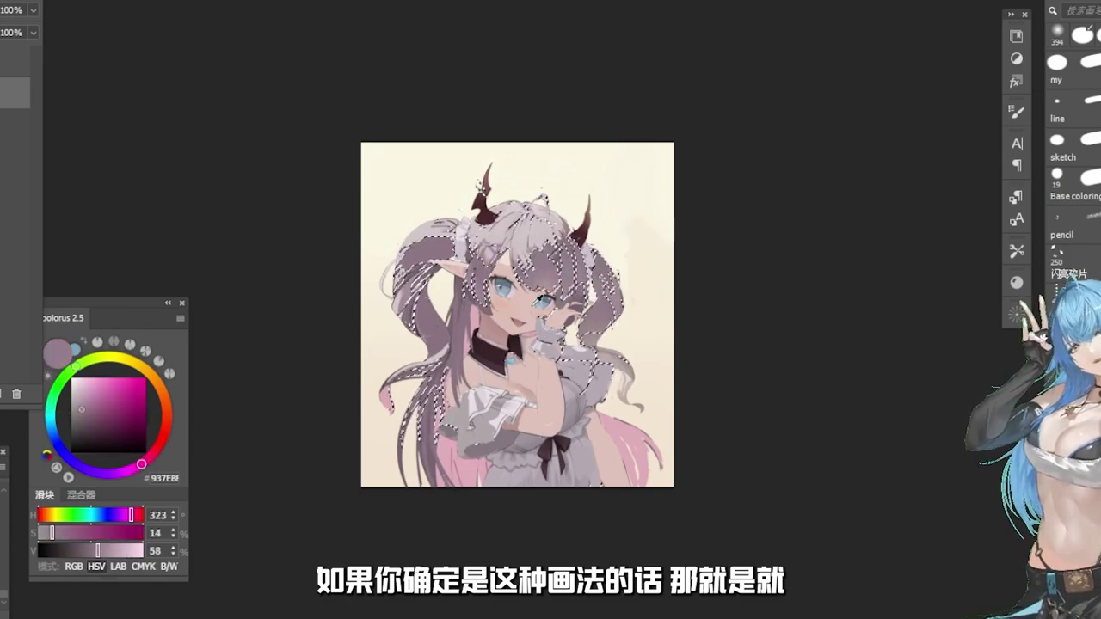
pyautogui.keyDown('alt'); pyautogui.click(516, 305); pyautogui.keyUp('alt')
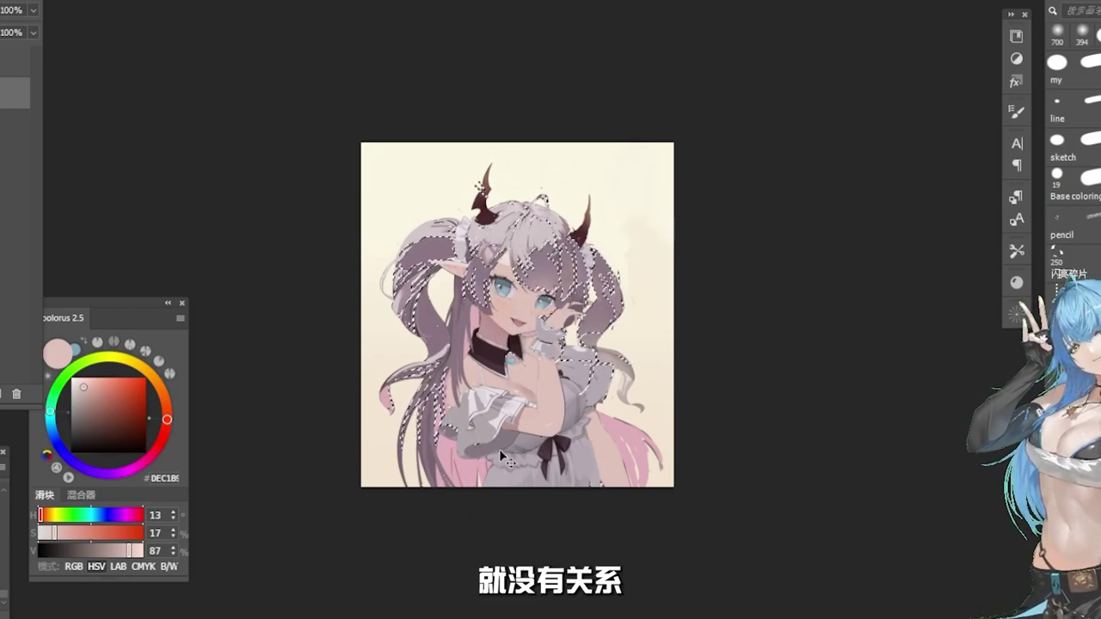
pyautogui.hotkey('ctrl', 'd')
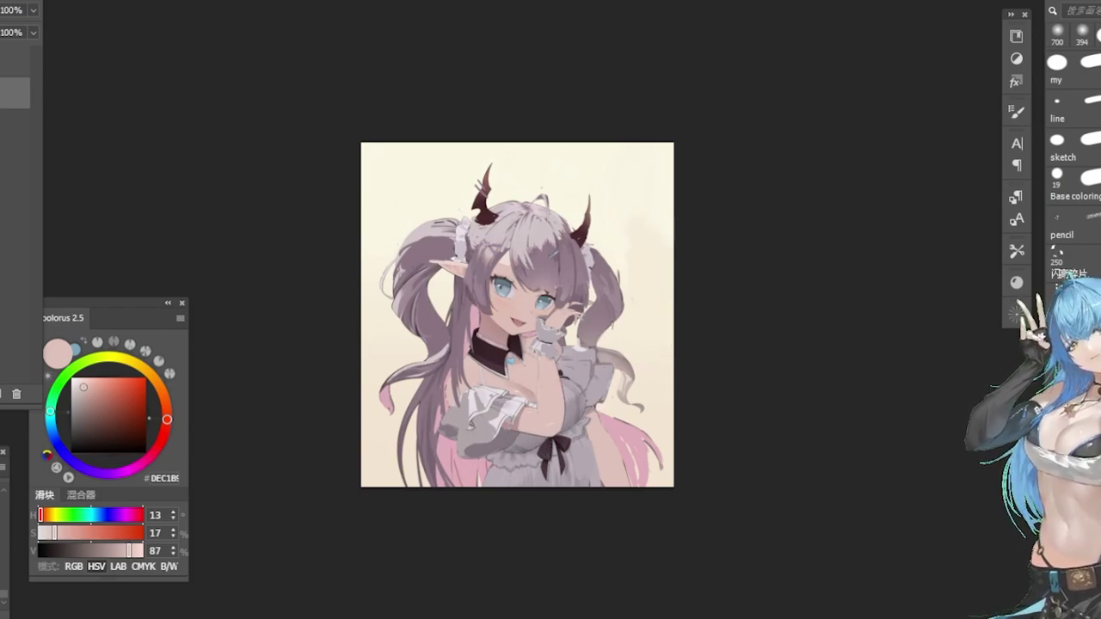
# Open the Save As dialog for the finished paintover.
pyautogui.hotkey('ctrl', 'shift', 's')
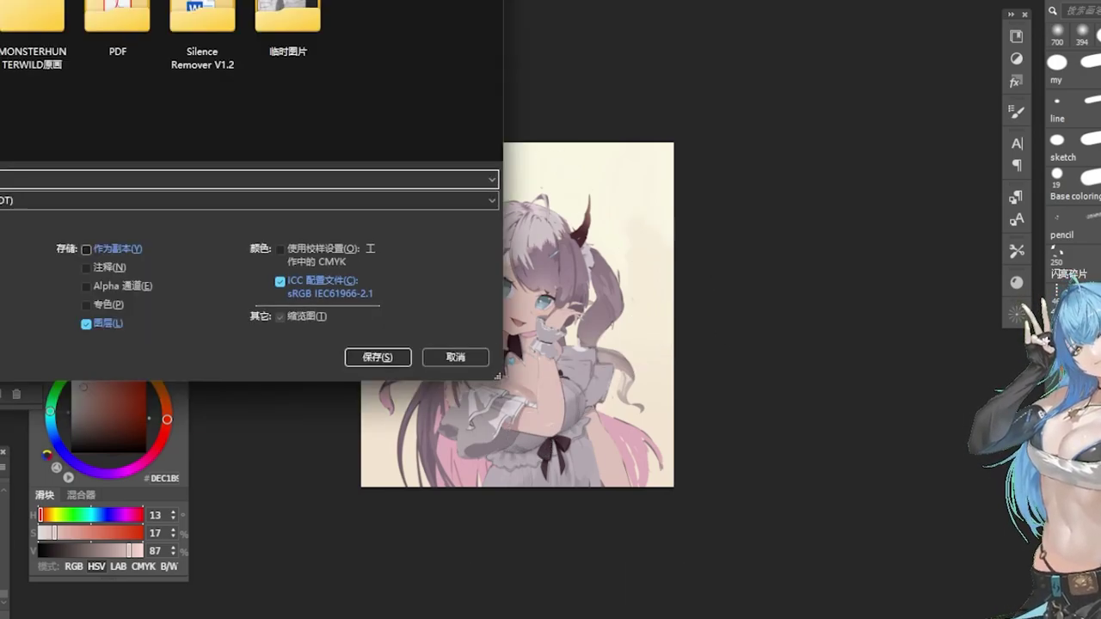
pyautogui.click(451, 358)
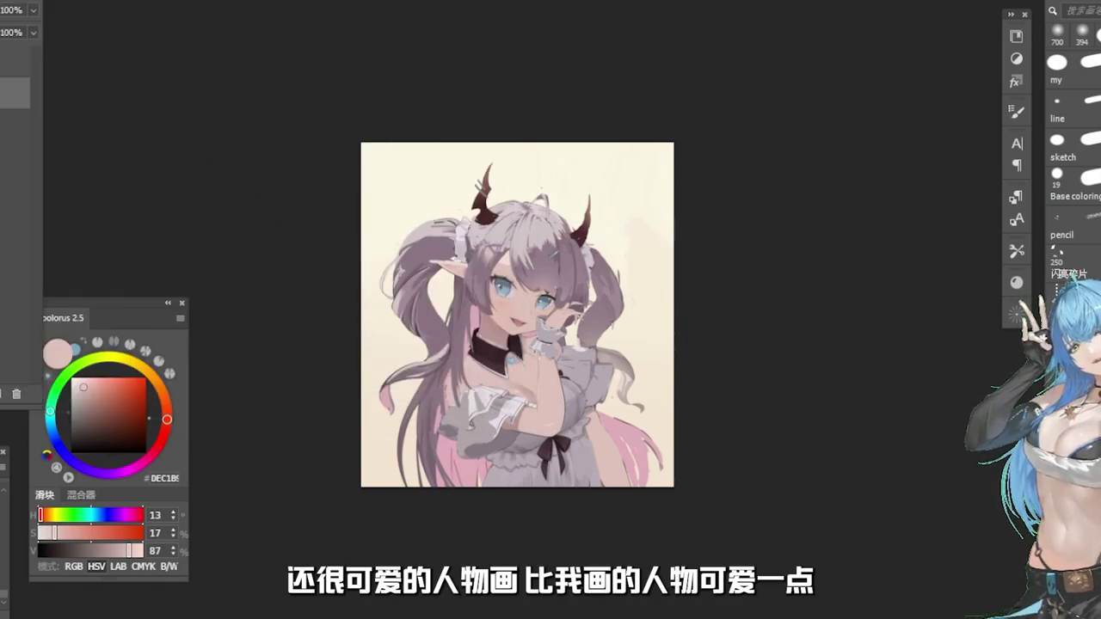
pyautogui.hotkey('ctrl', 'shift', 's')
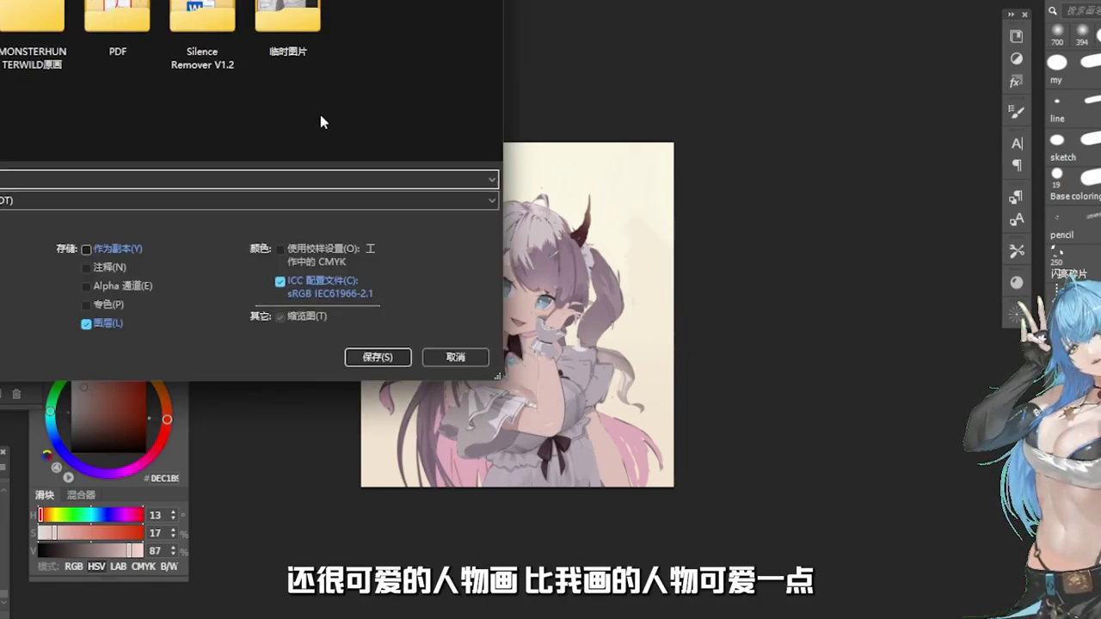